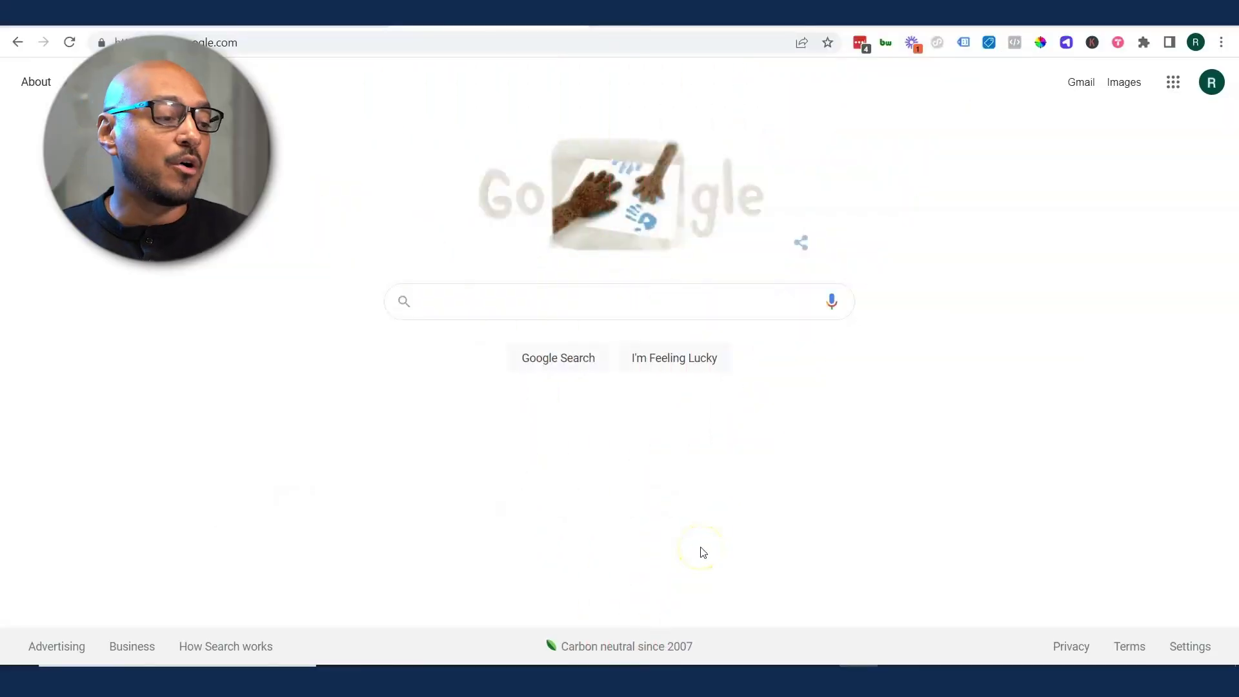
Step: Search Google for Google Ads Editor and download the installer from its official product page
click(556, 302)
text(goo)
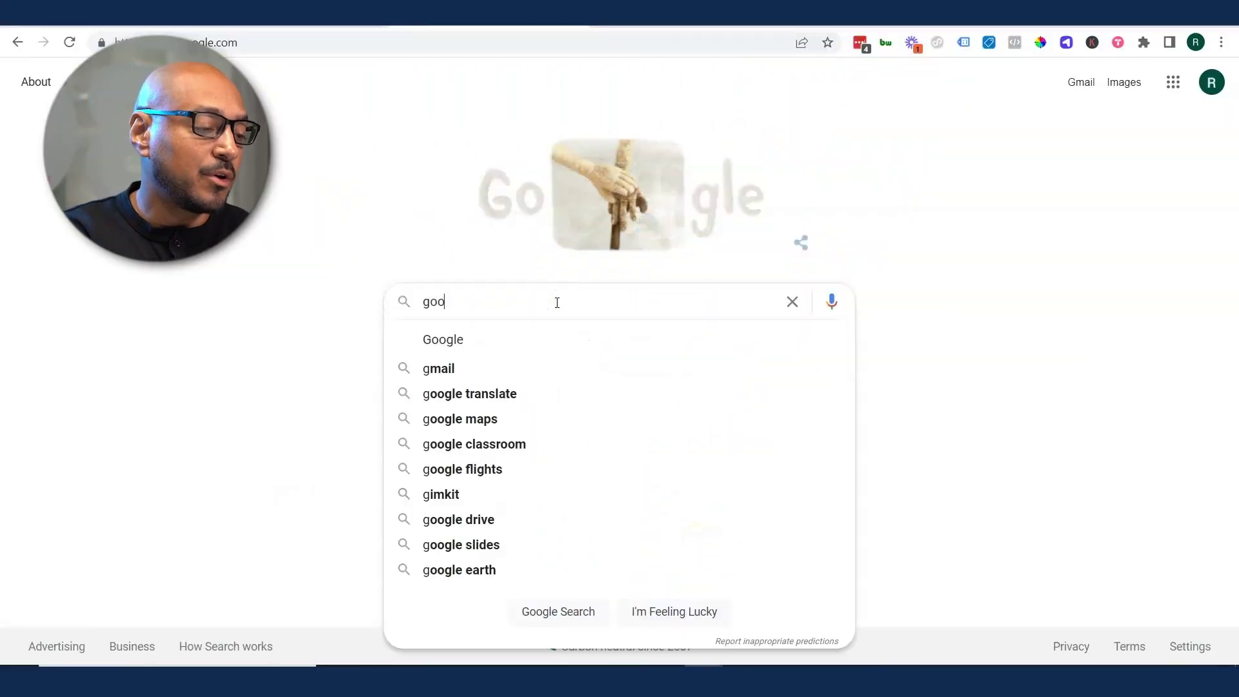
text(gle)
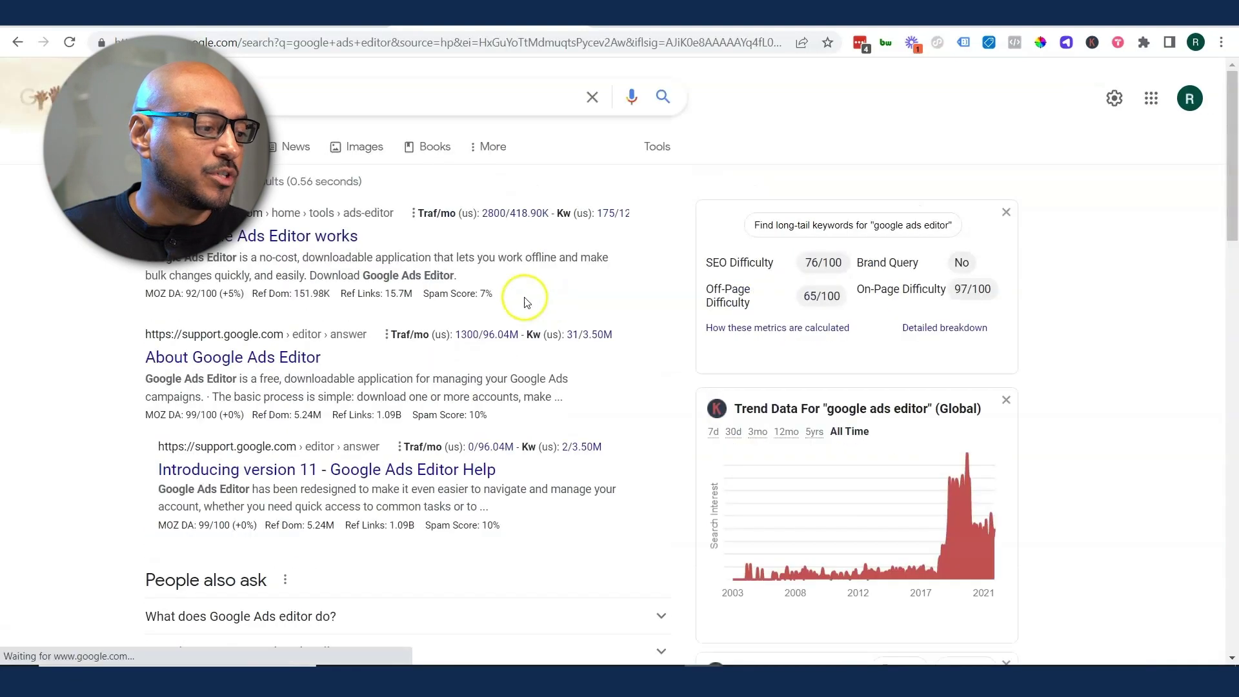
mouse_move(437, 276)
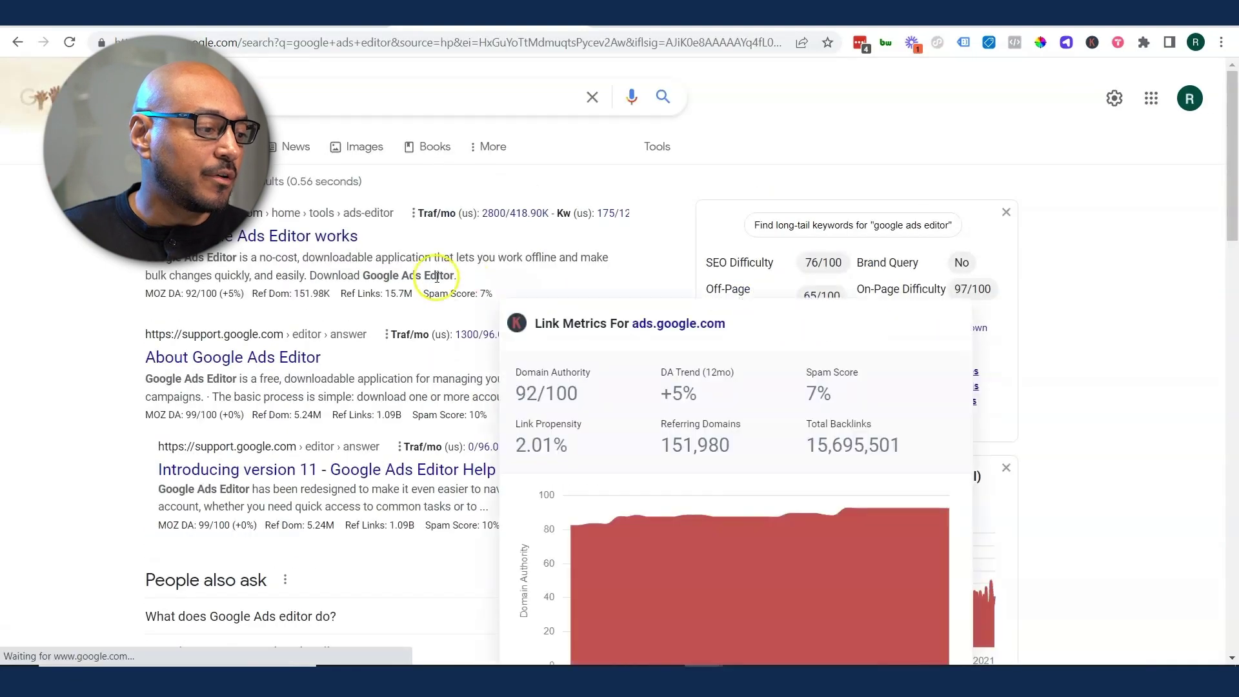
click(244, 242)
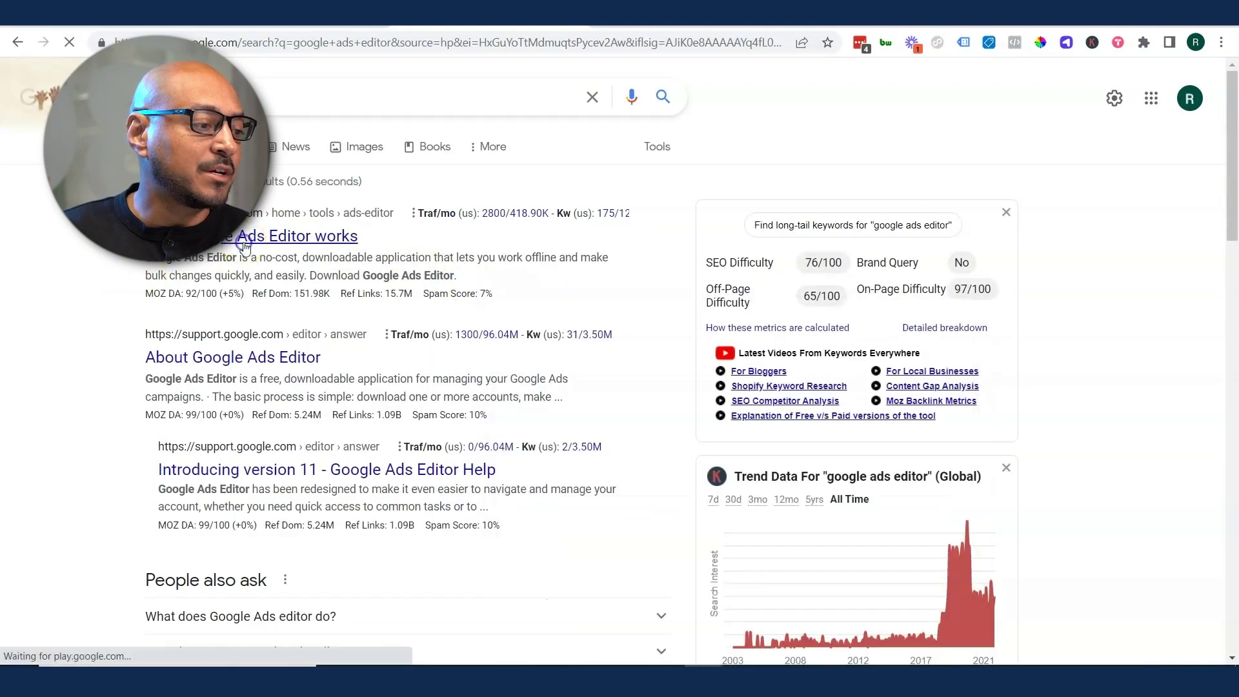
scroll(355, 310, down, 3)
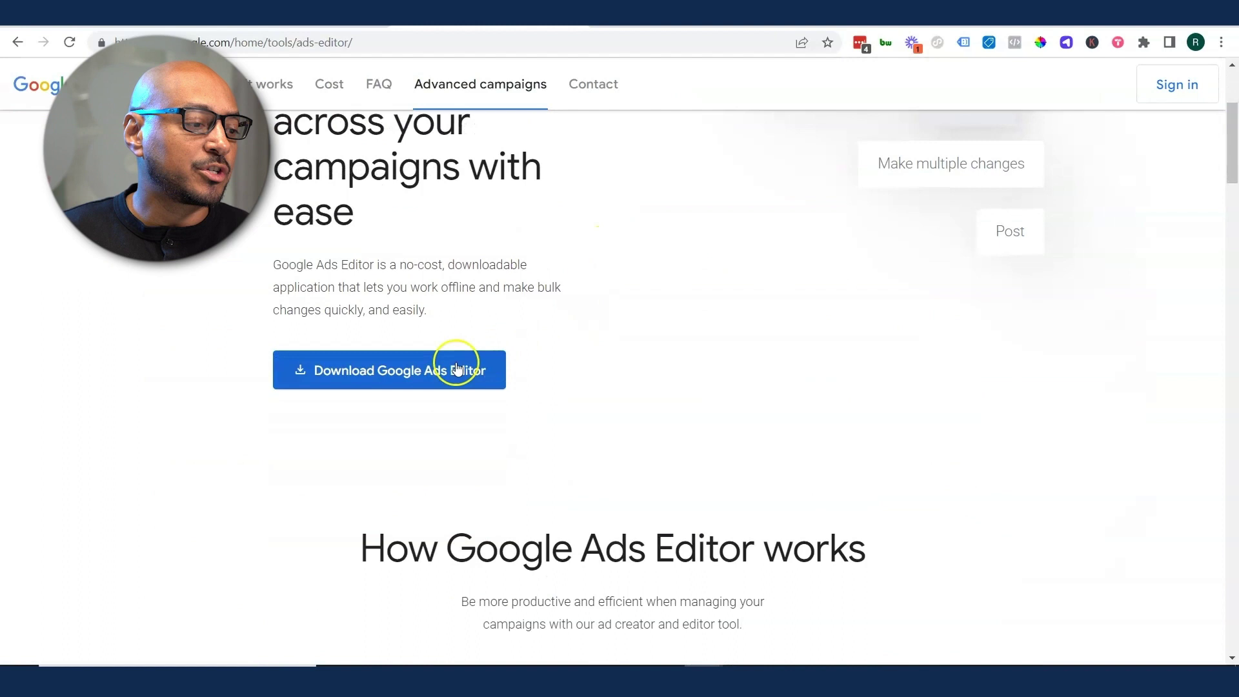
click(392, 373)
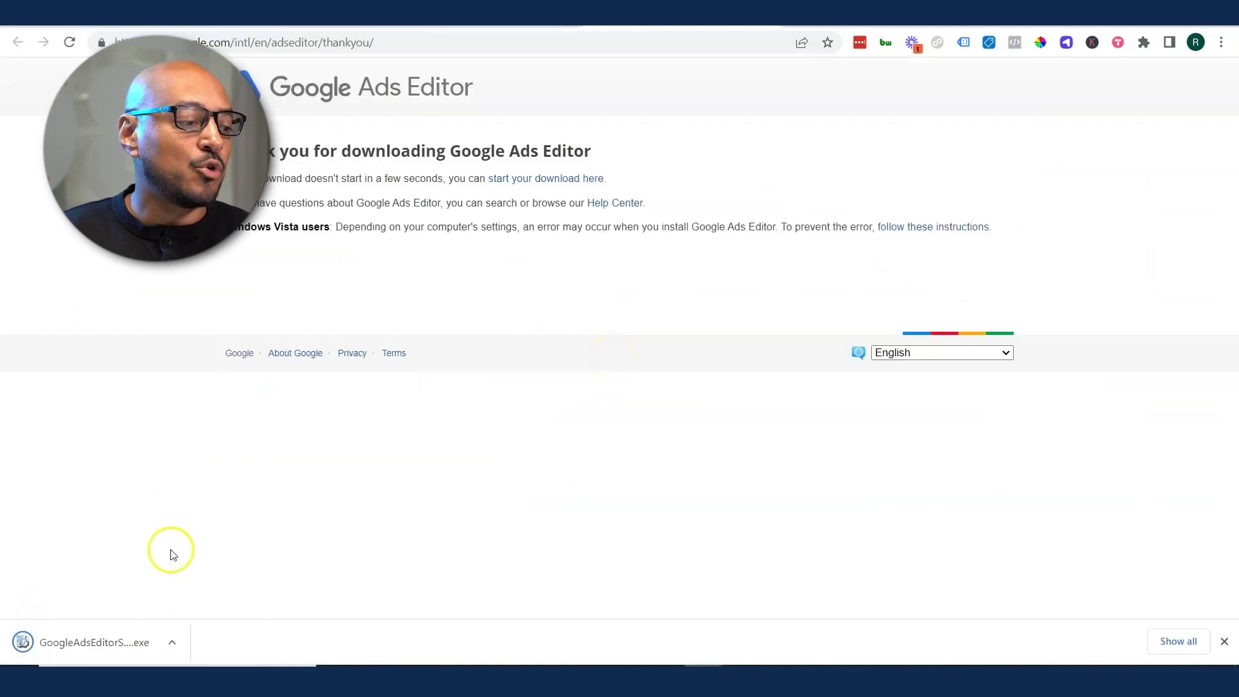
click(937, 354)
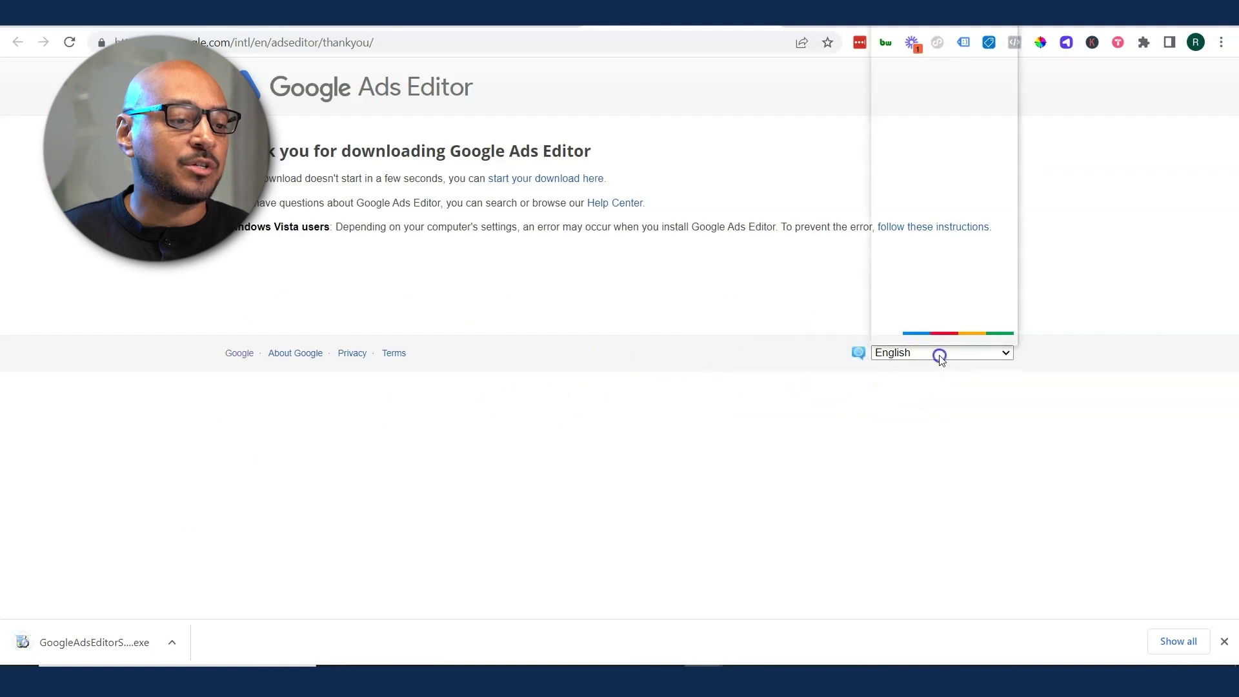
click(940, 357)
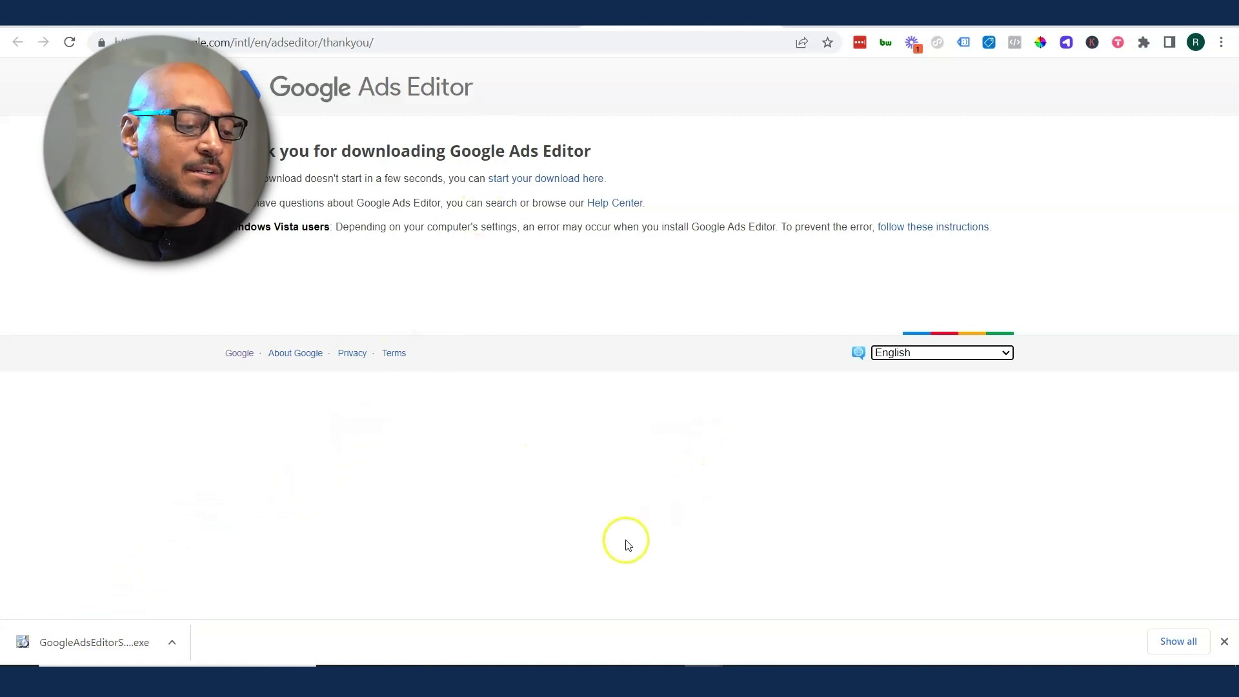
Step: Search the Start menu for 'google ads editor' and launch the app
key(super)
text(google ads)
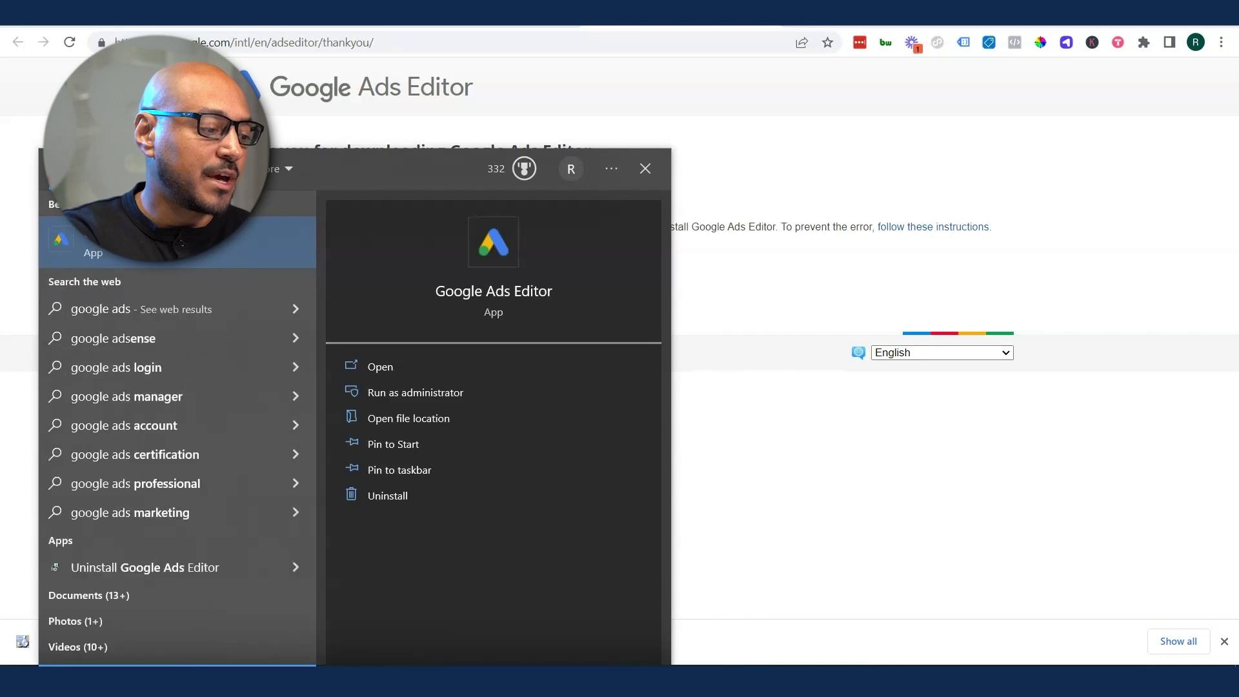
text( editor)
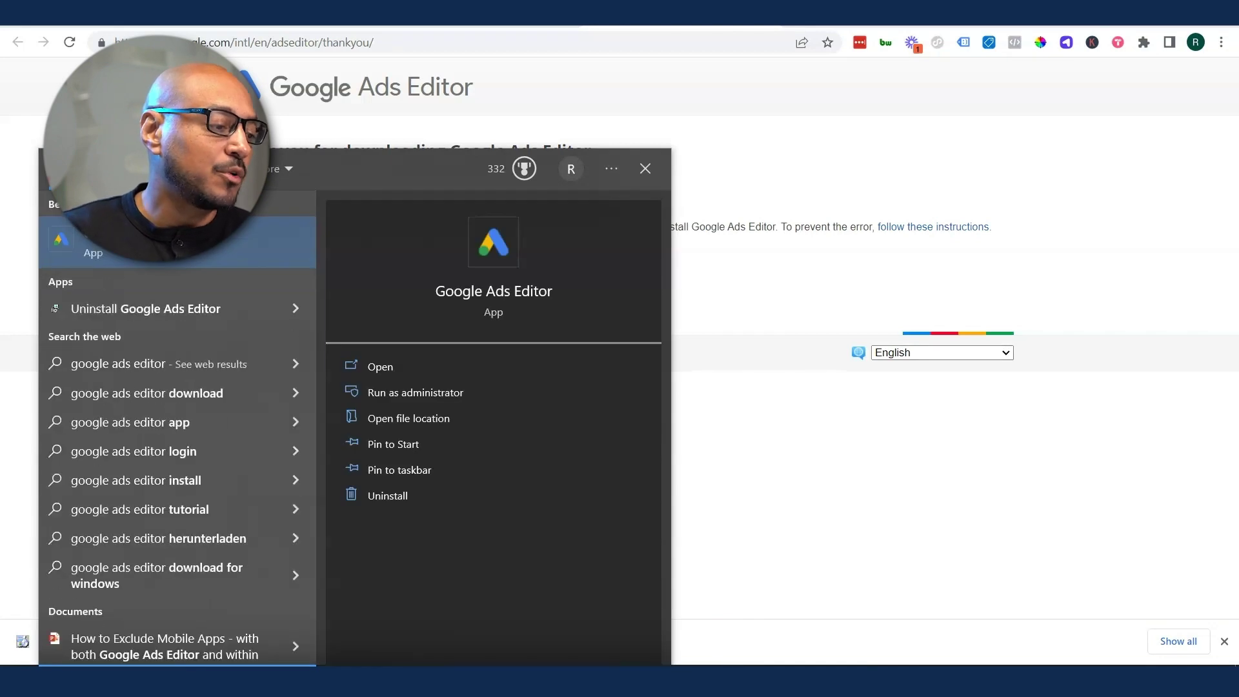
click(158, 258)
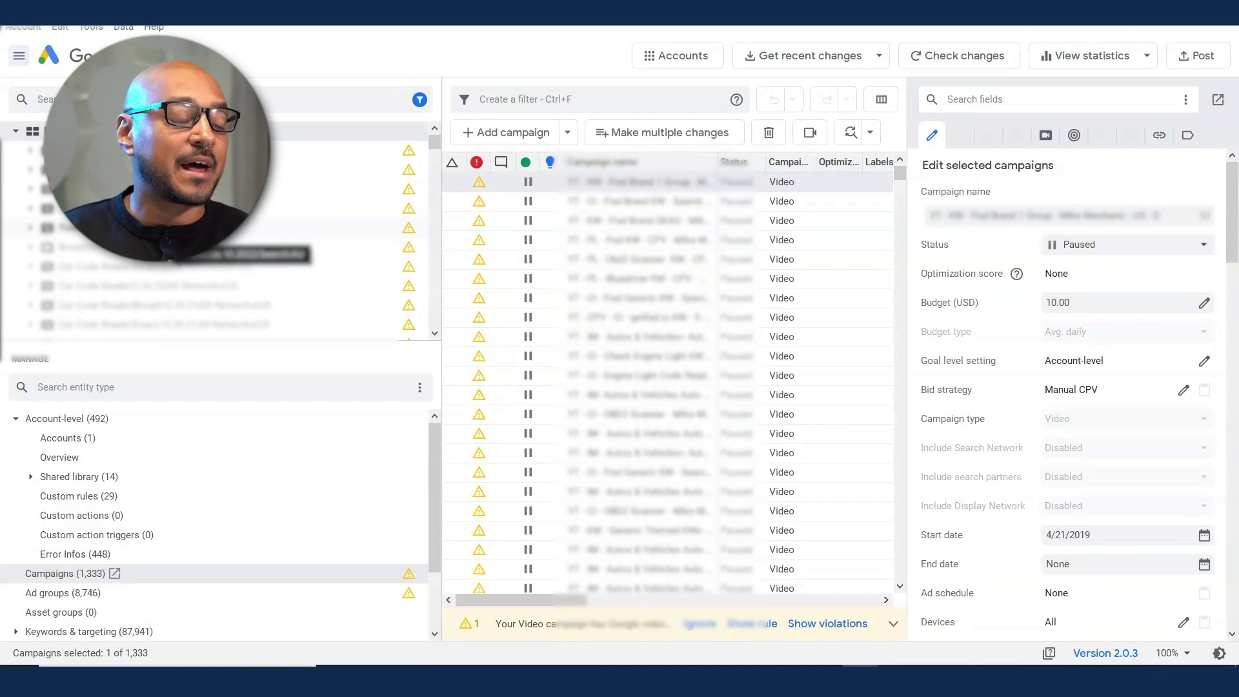
Step: Find the advertiser account in the accounts list and download it with all campaigns
click(23, 28)
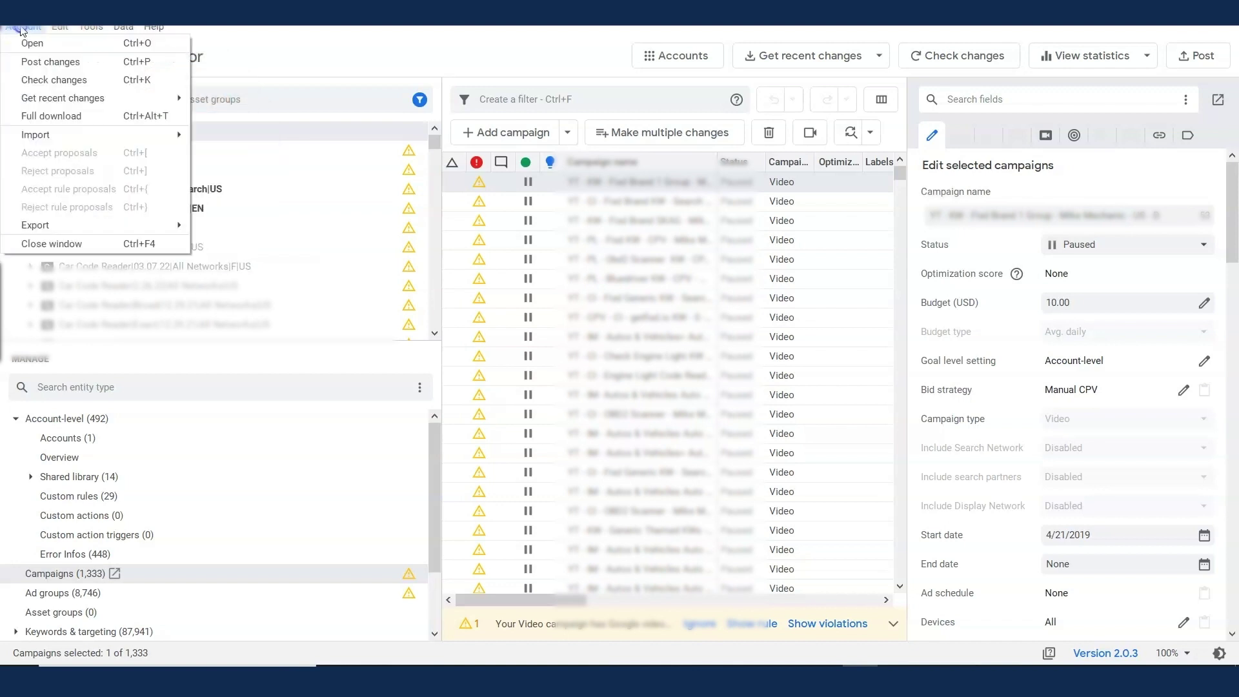
click(29, 42)
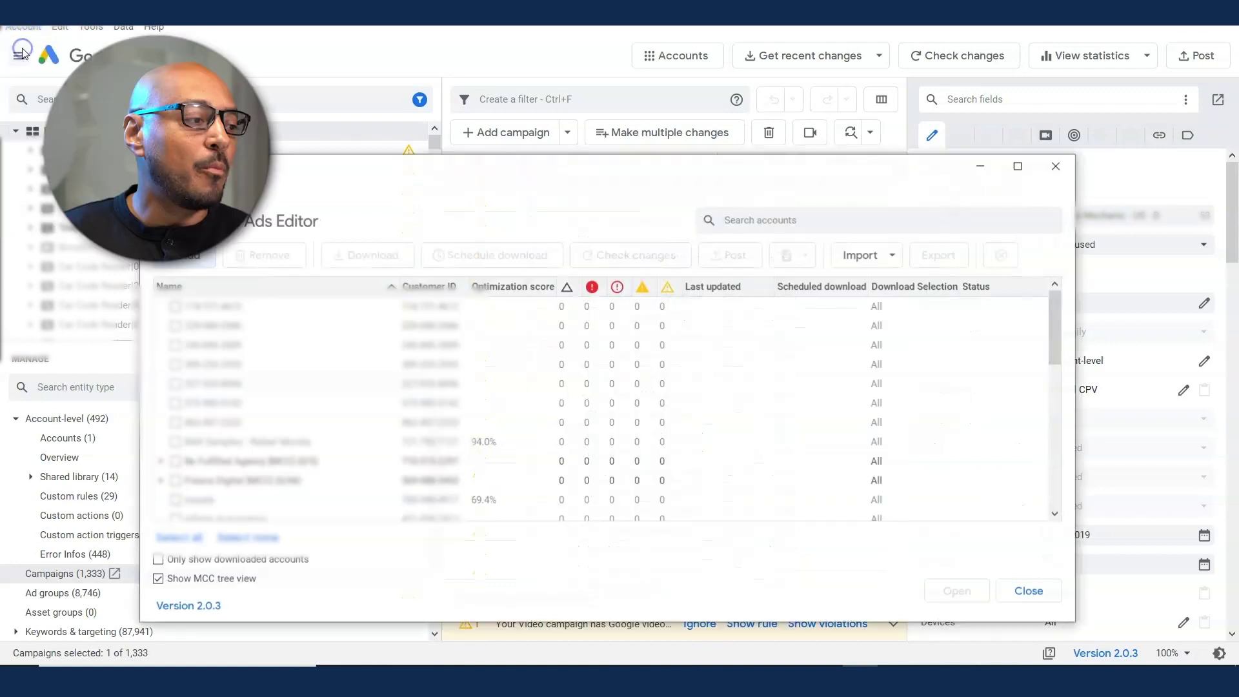
click(776, 220)
text(aa)
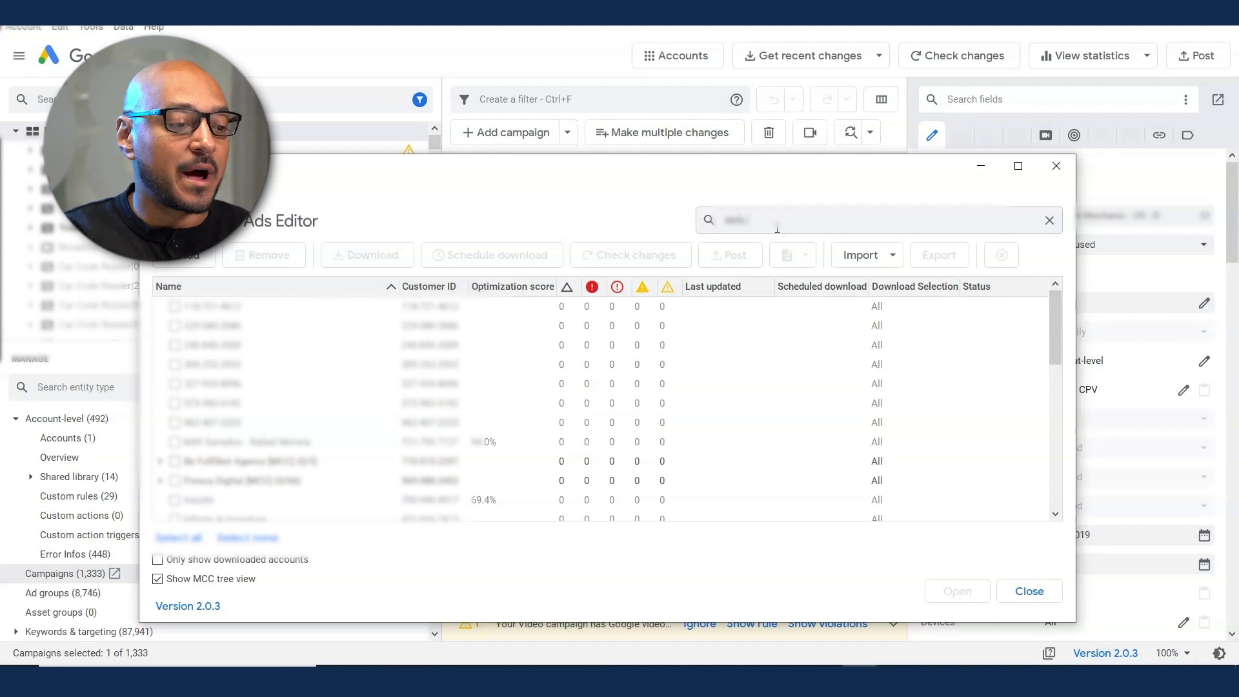
text( aaa)
click(189, 325)
click(385, 261)
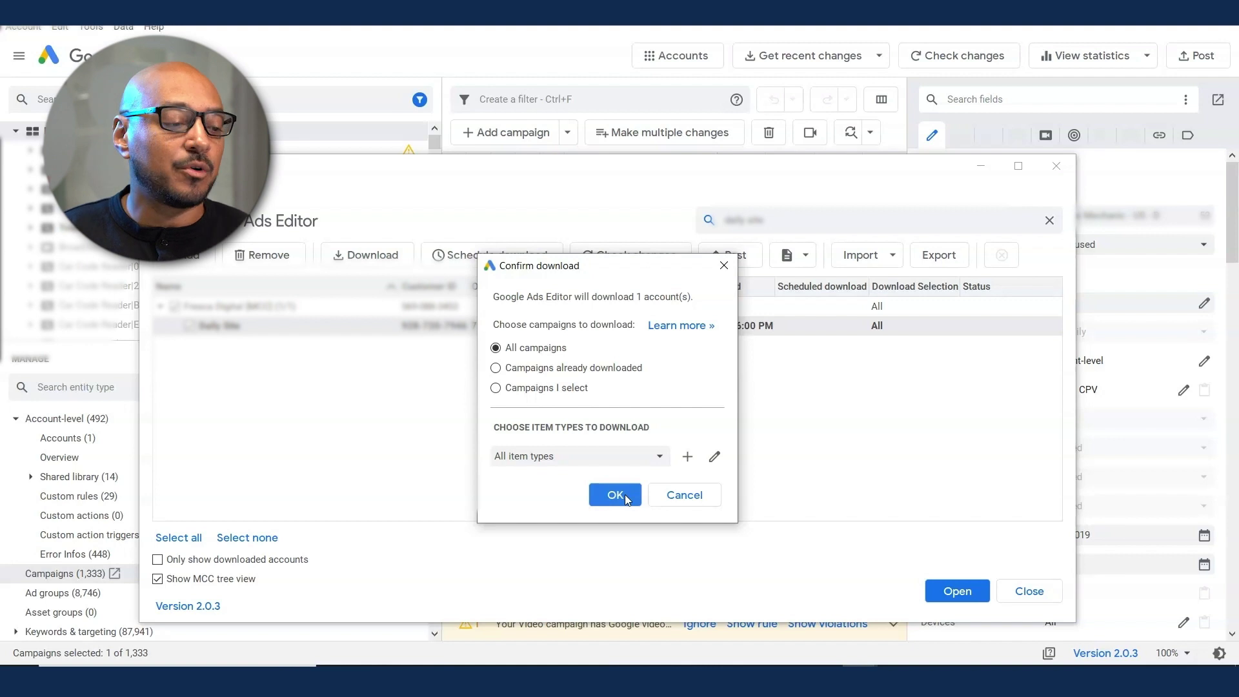
click(615, 494)
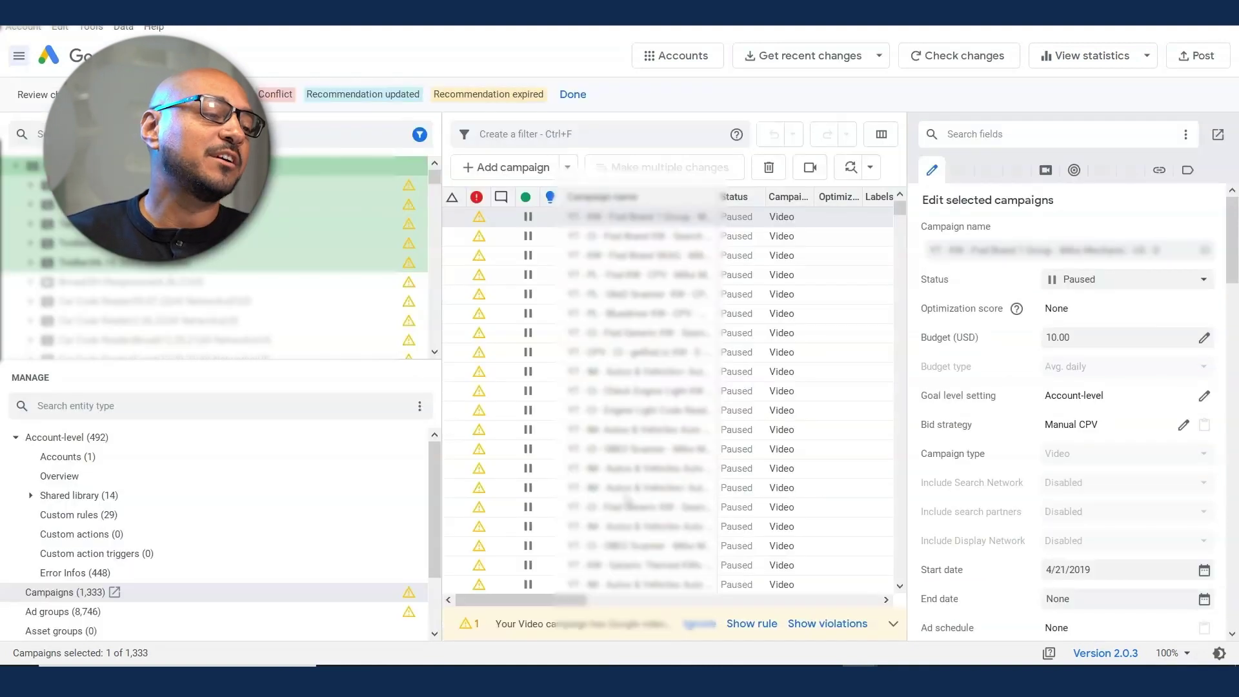
Step: Close the download review with Done and filter the entity types by 'camp'
click(570, 94)
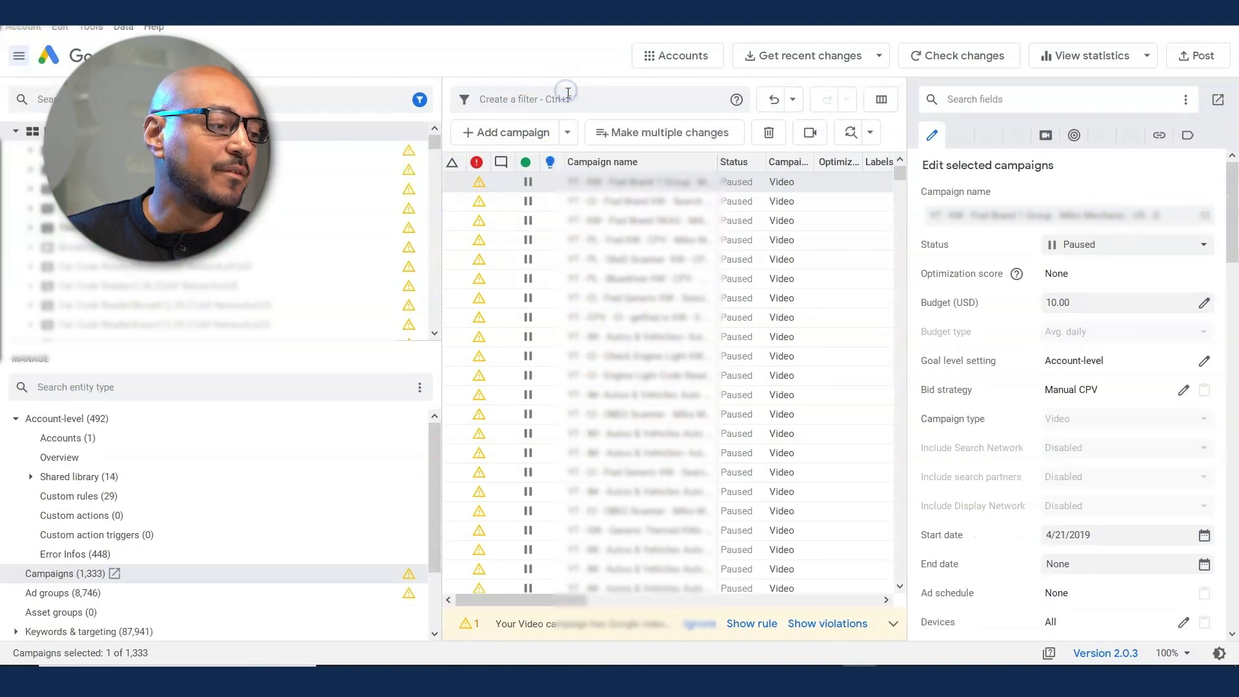
click(89, 390)
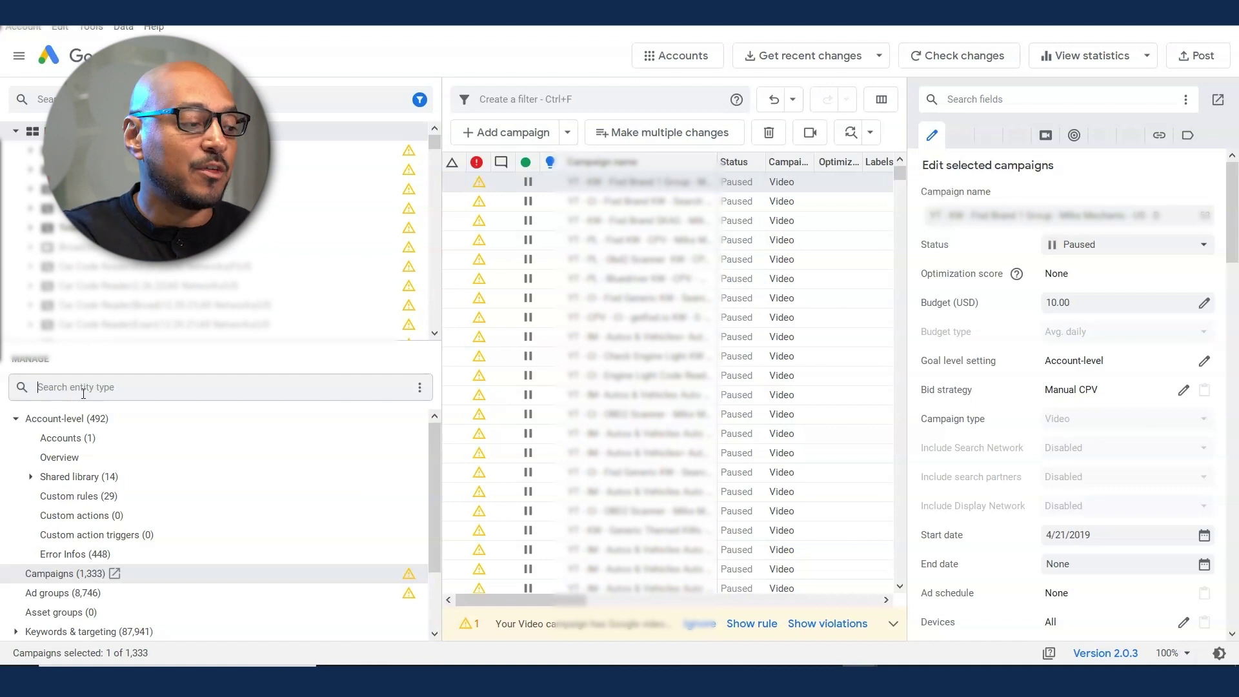
text(campaign)
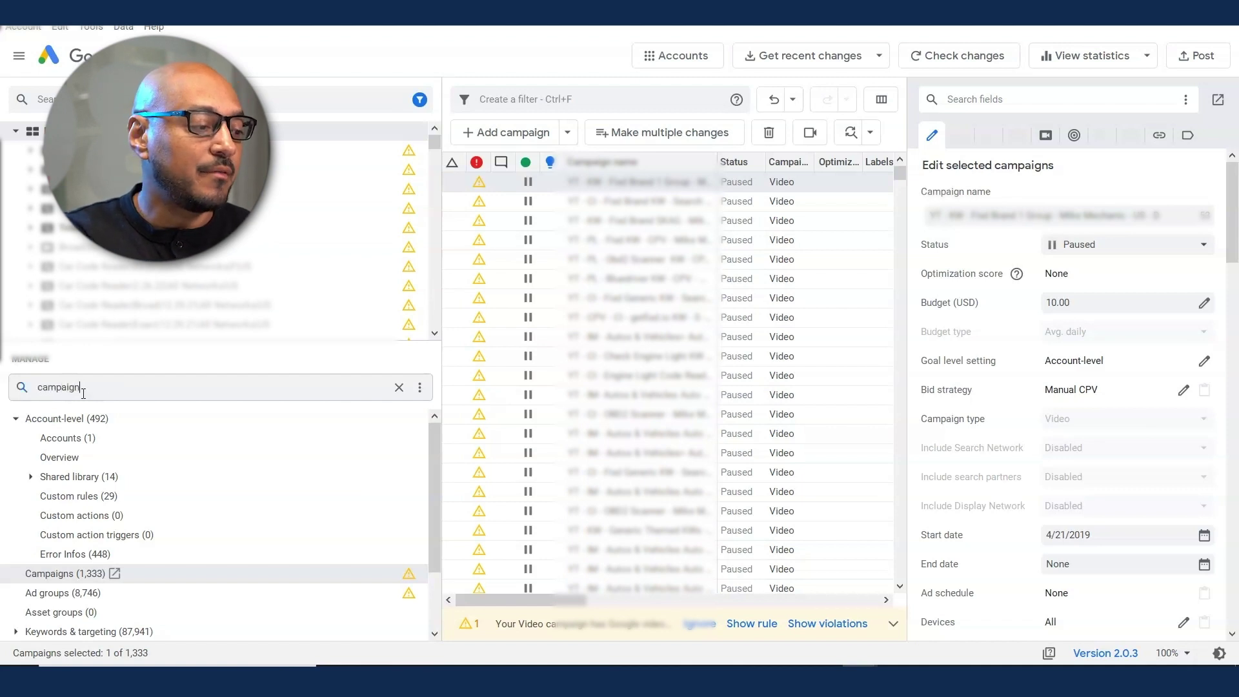
Step: Add a campaign named 'YouTube Ad Campaign Tutorial 1' with a 10.00 USD budget
click(533, 135)
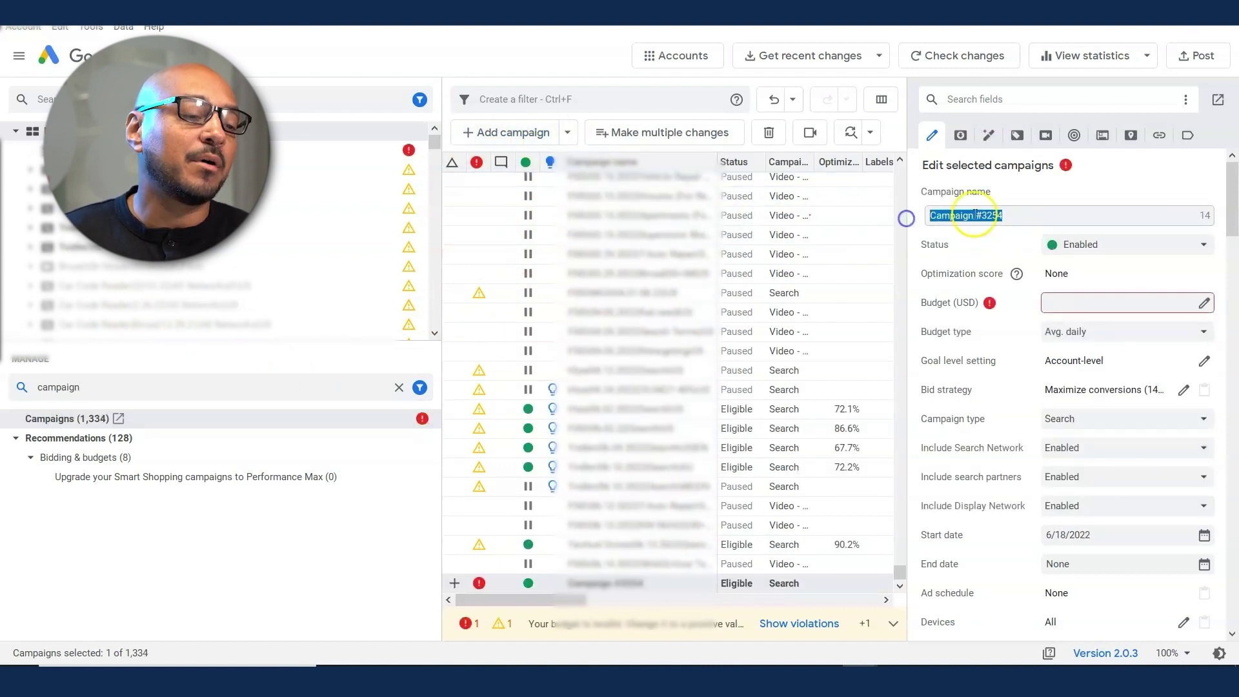
text(YouTube Ad)
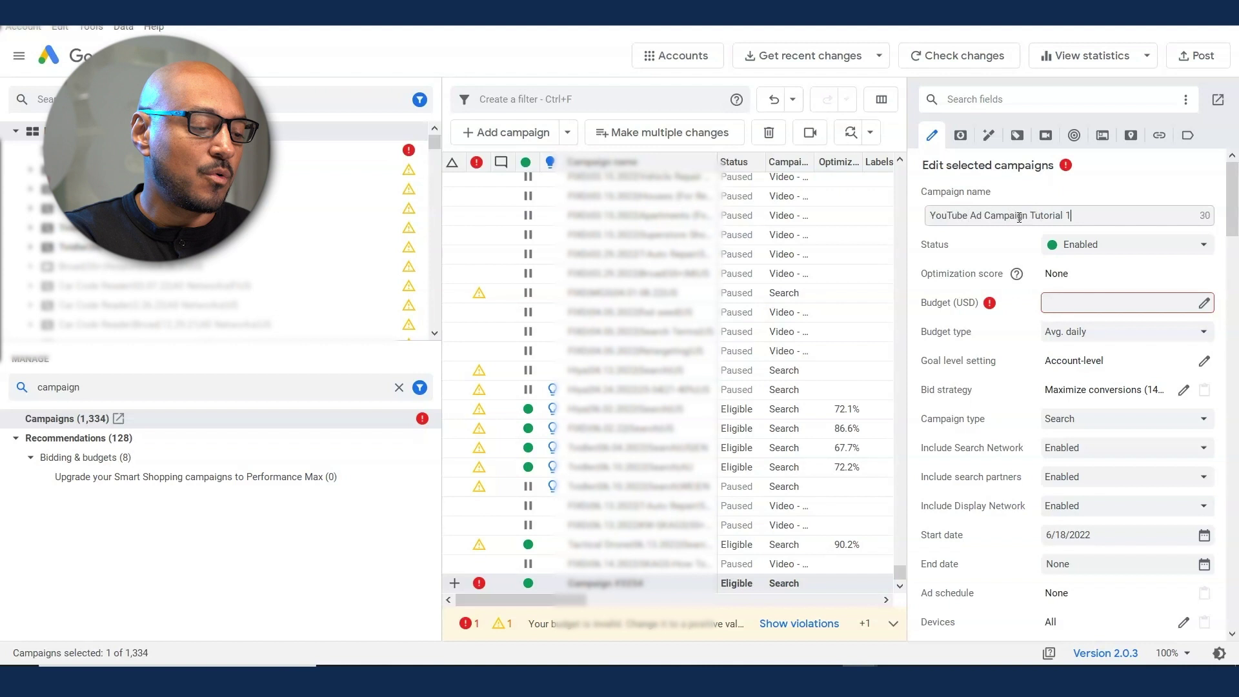
click(948, 175)
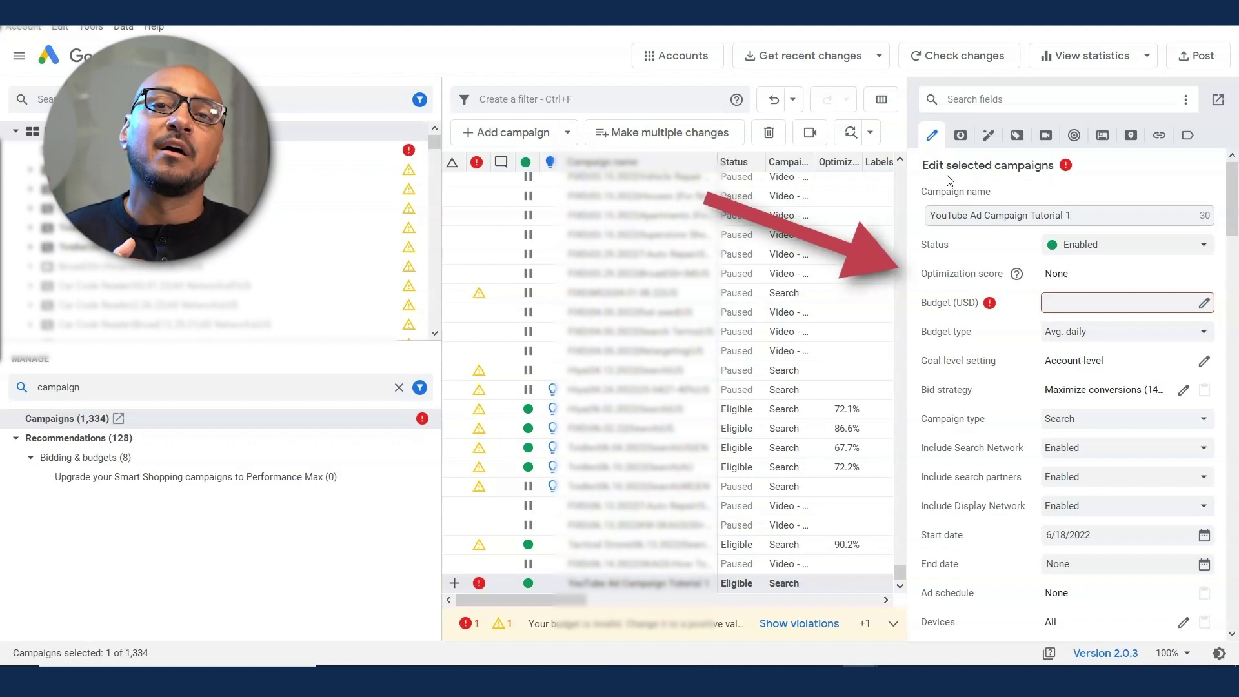
click(1102, 304)
text(10)
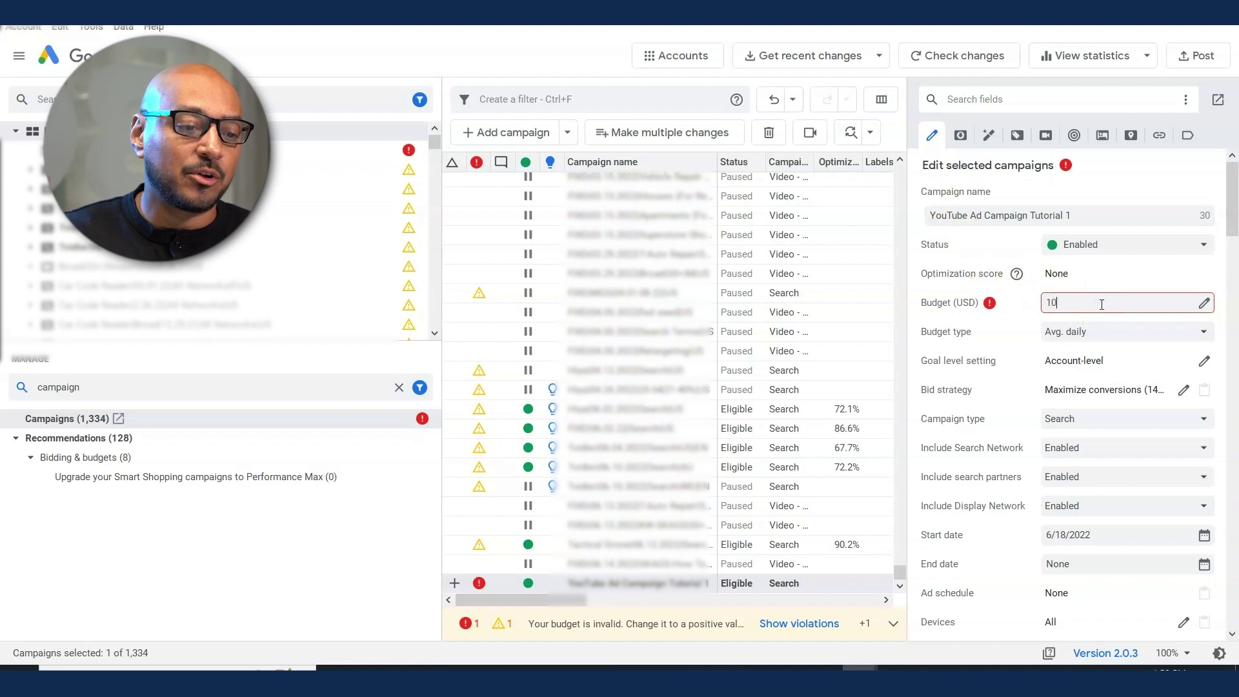
text(.00)
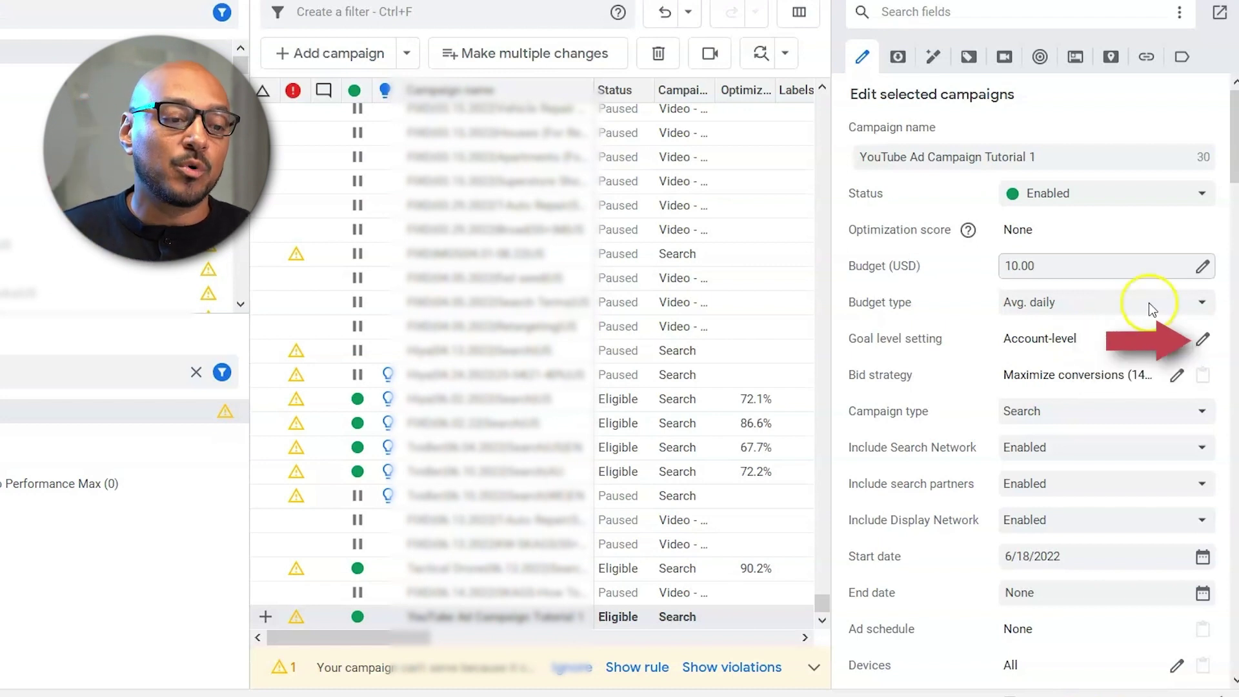
Step: Check the Campaign-specific goal option, then cancel the goal level dialog unchanged
click(1202, 339)
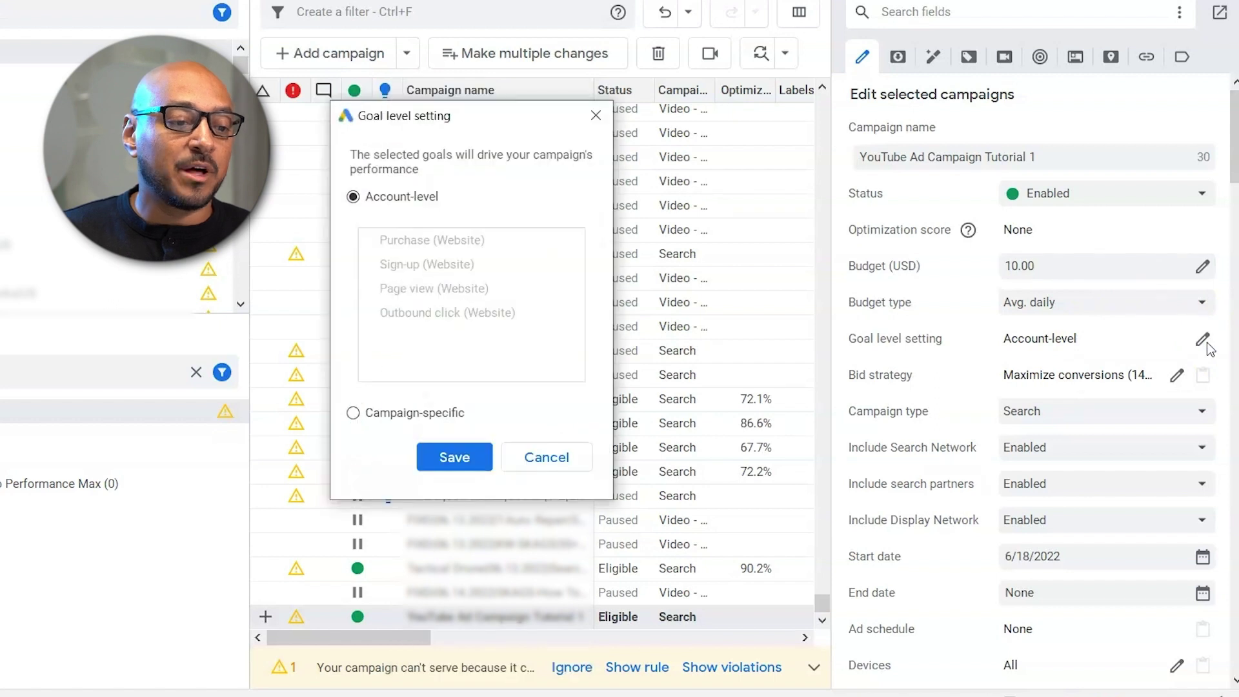
click(413, 412)
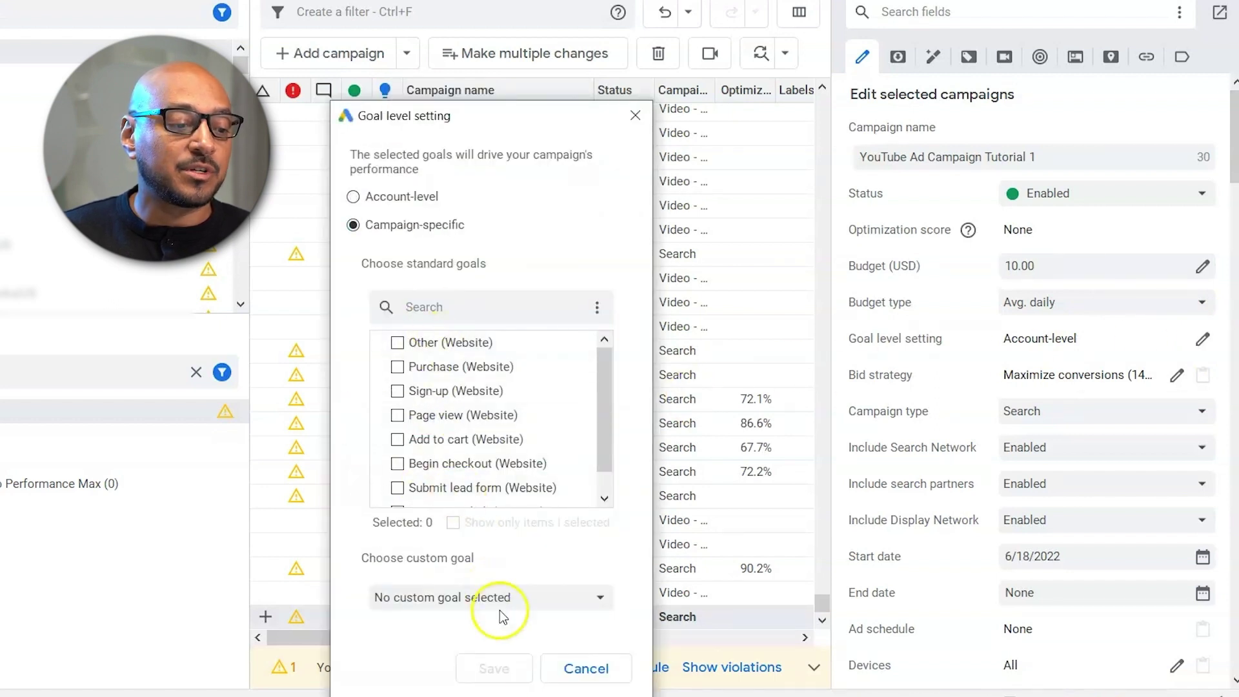
click(581, 668)
Step: Delete the 148.26 target CPA so the bid strategy is plain Maximize conversions
click(1177, 376)
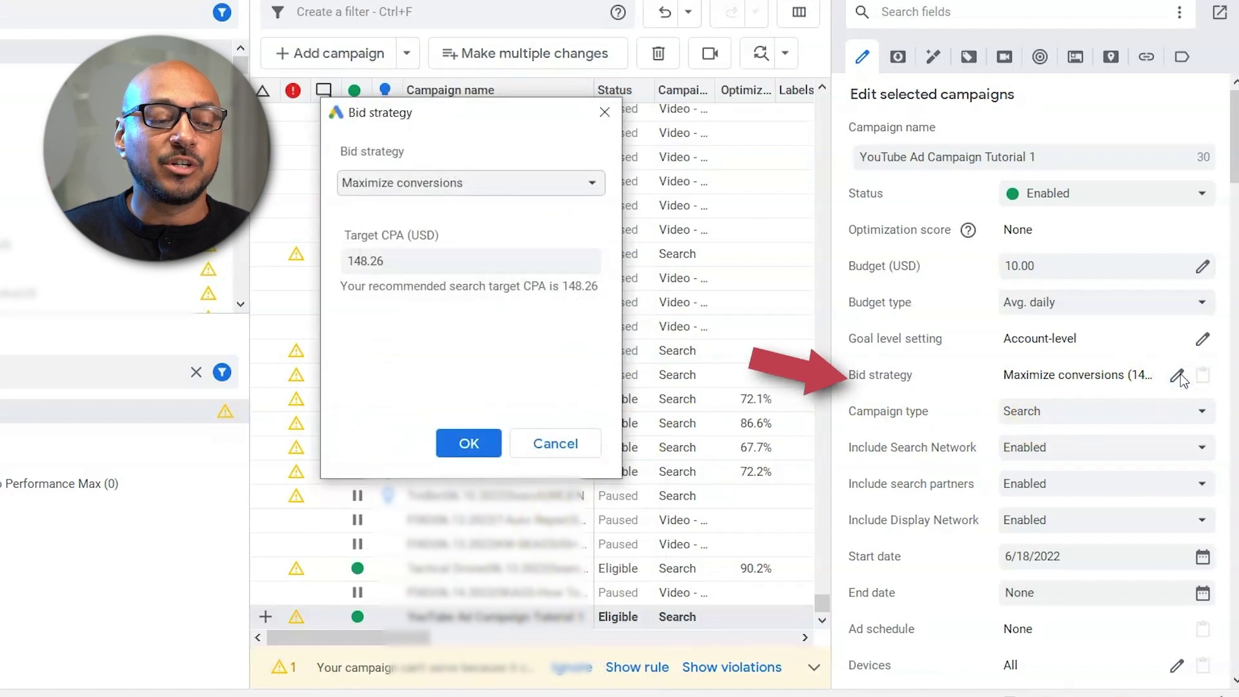
drag(495, 258, 336, 262)
key(BackSpace)
key(Return)
click(1106, 411)
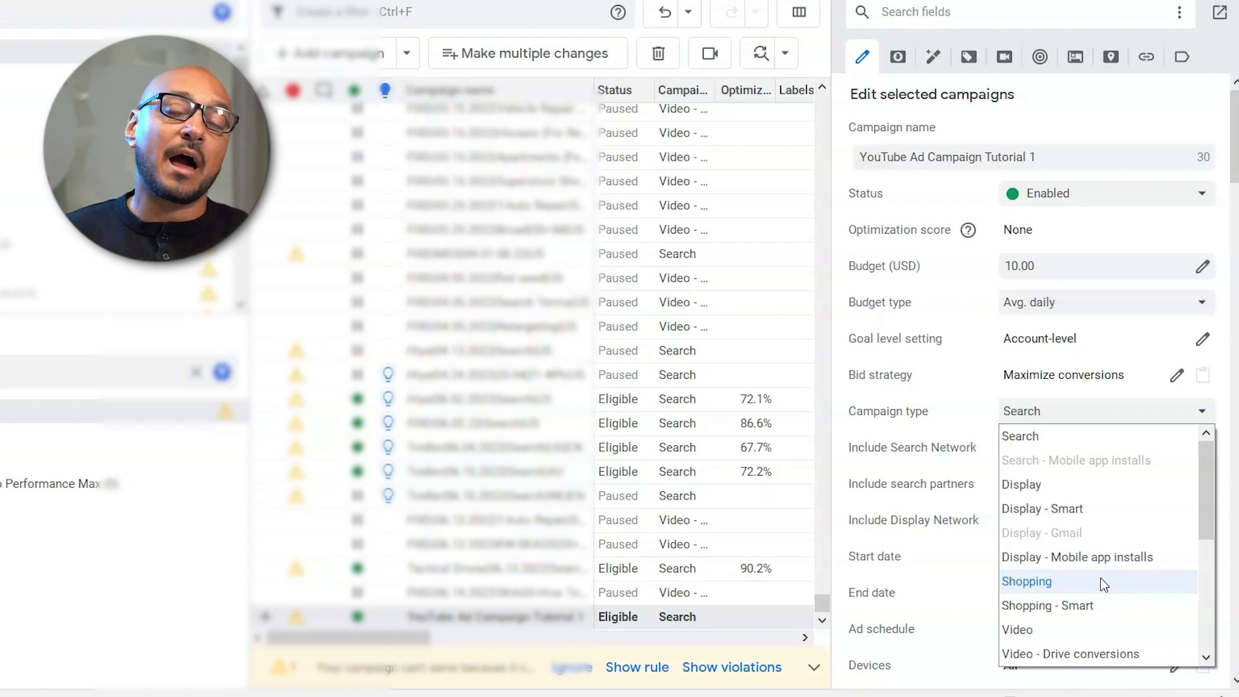
Step: Set campaign type to Video - Drive conversions; disable Search Network, search partners and Display Network
click(1086, 652)
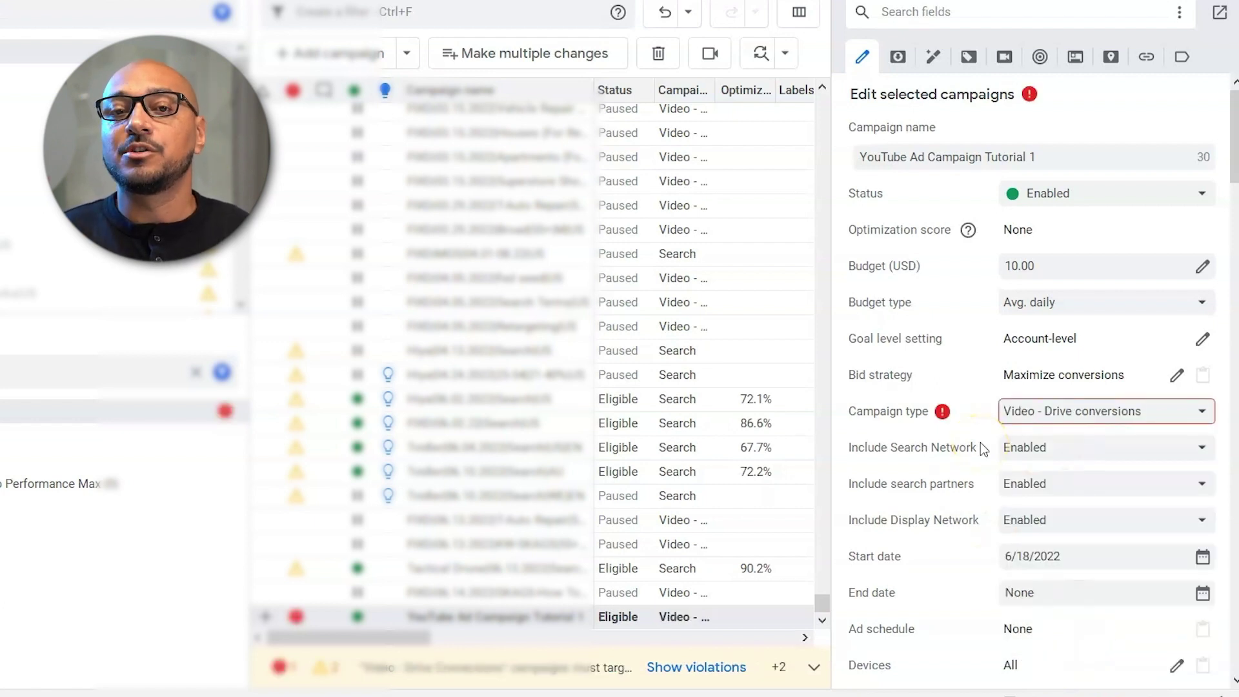
click(1077, 449)
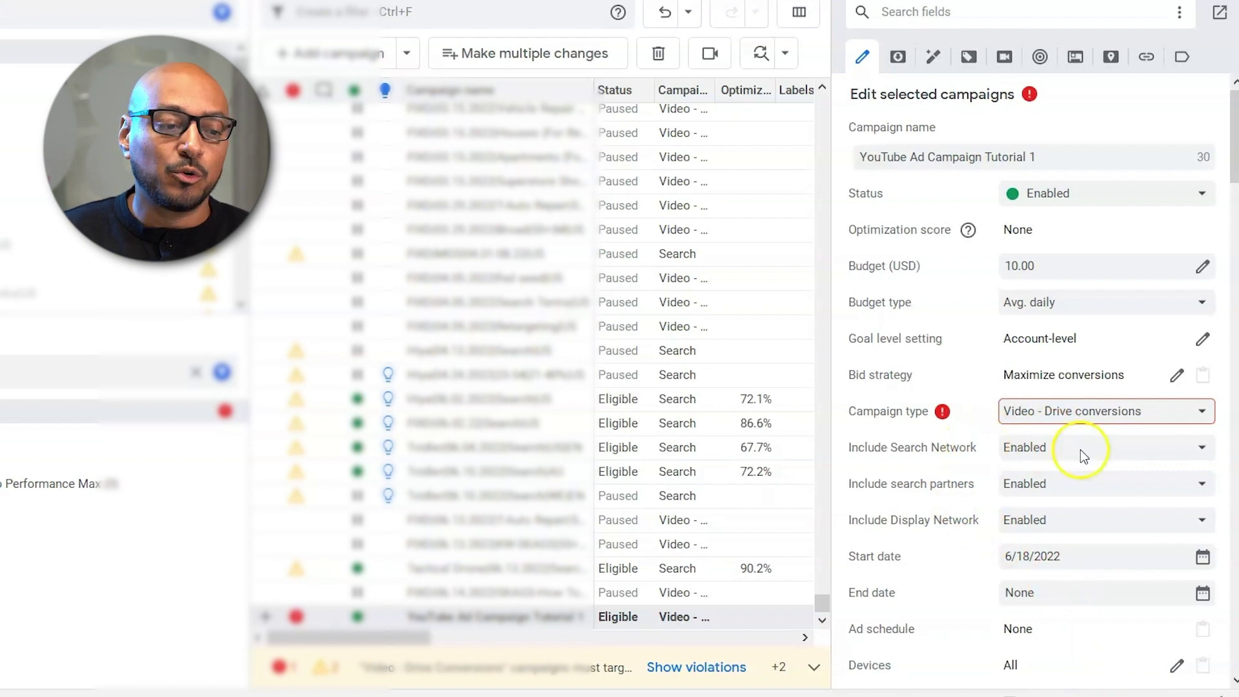
click(1048, 498)
click(1076, 485)
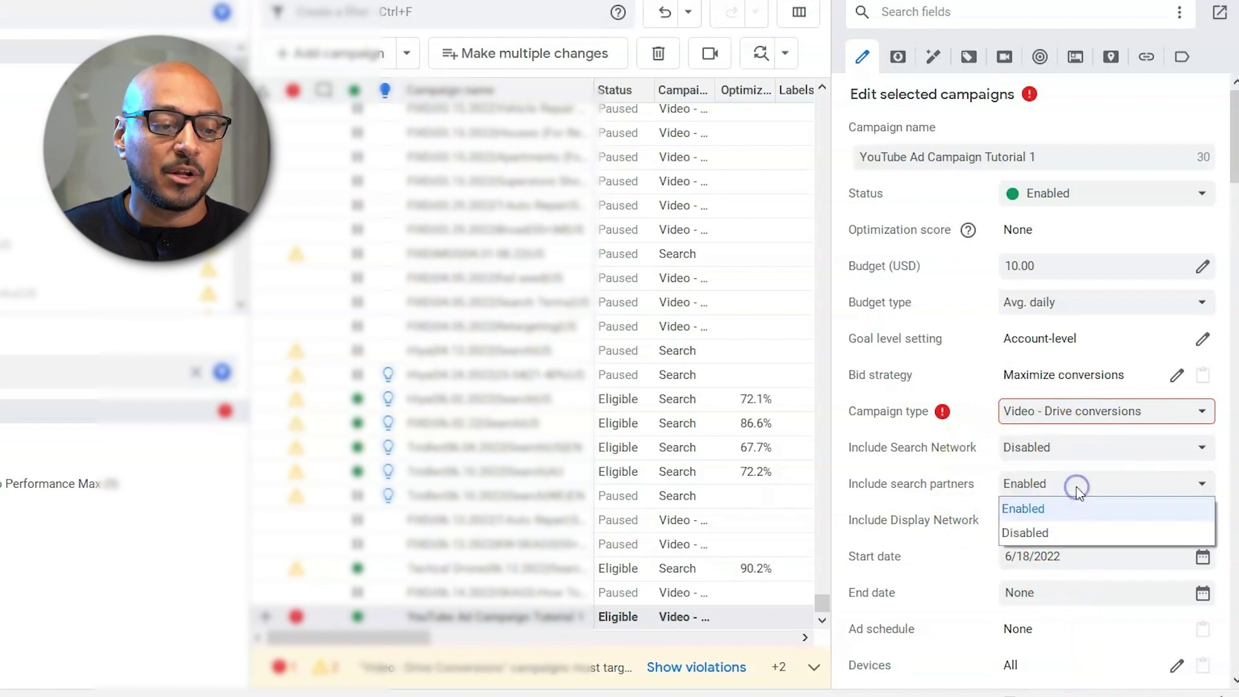
click(1056, 529)
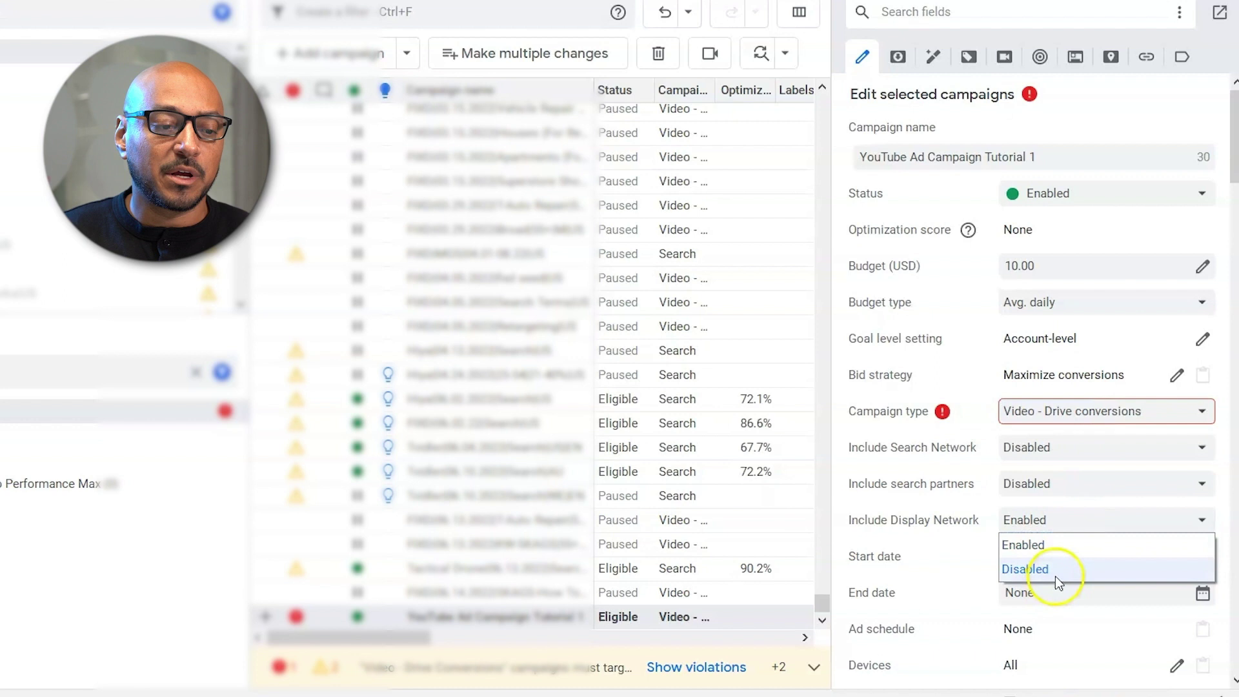
click(1055, 575)
scroll(1058, 468, down, 2)
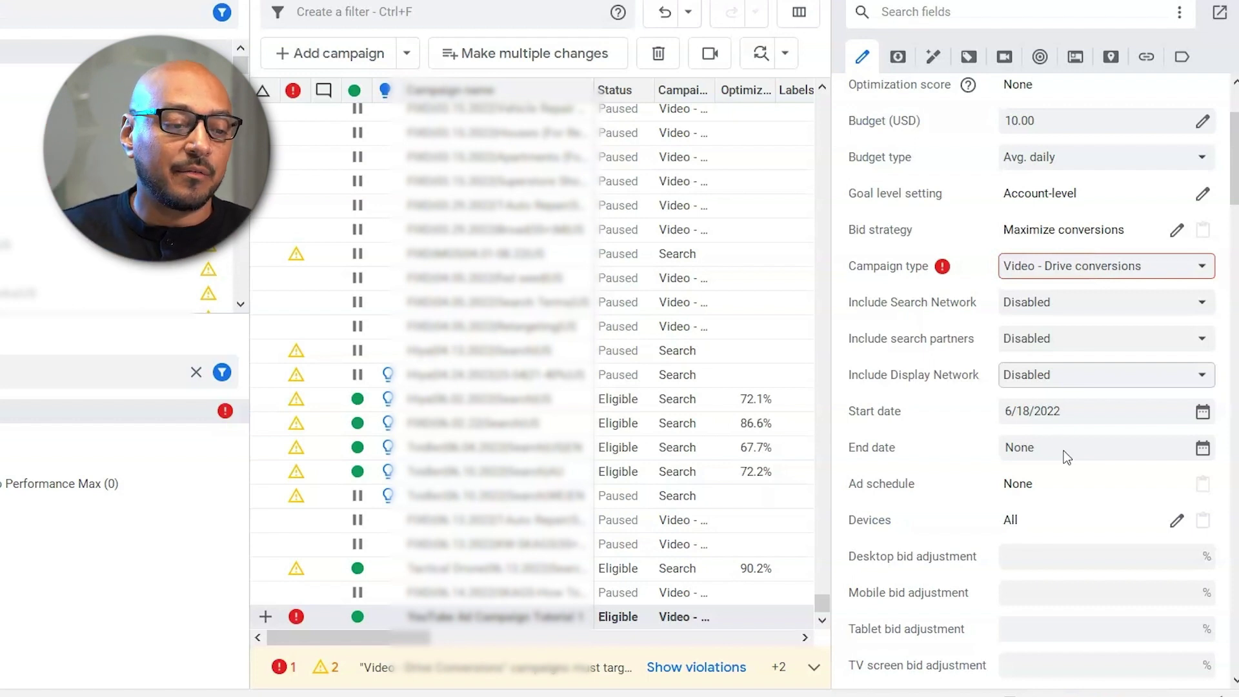
click(1069, 489)
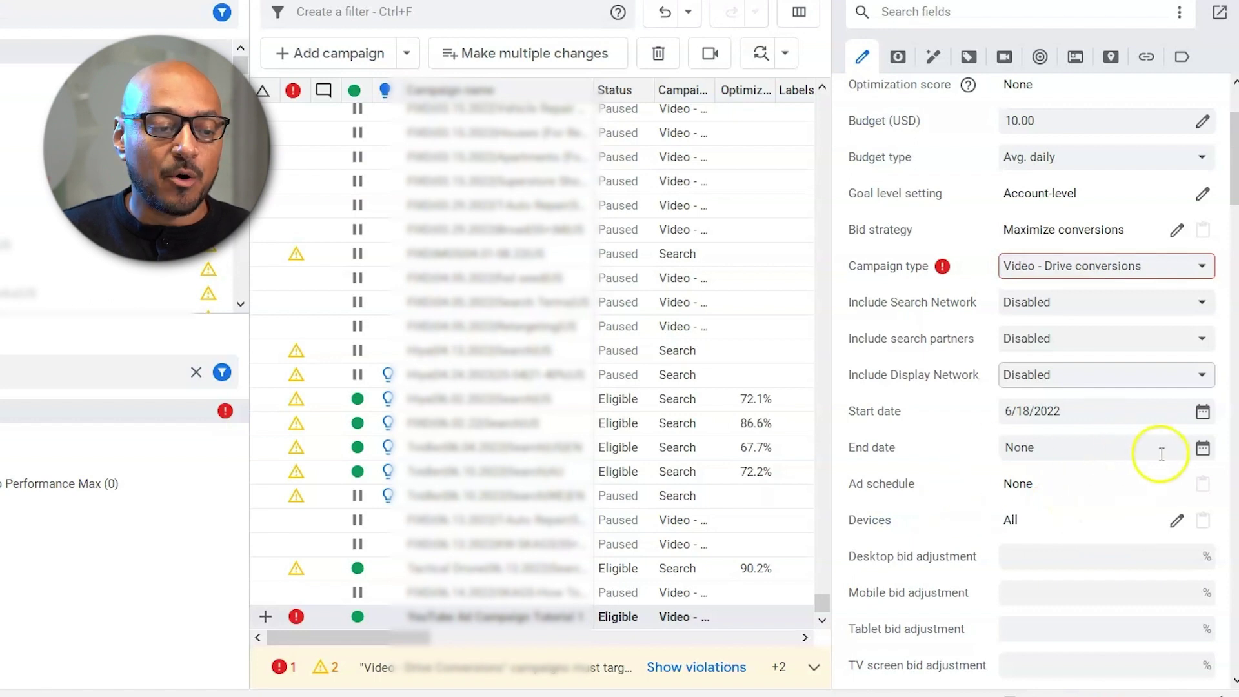
scroll(1136, 483, down, 5)
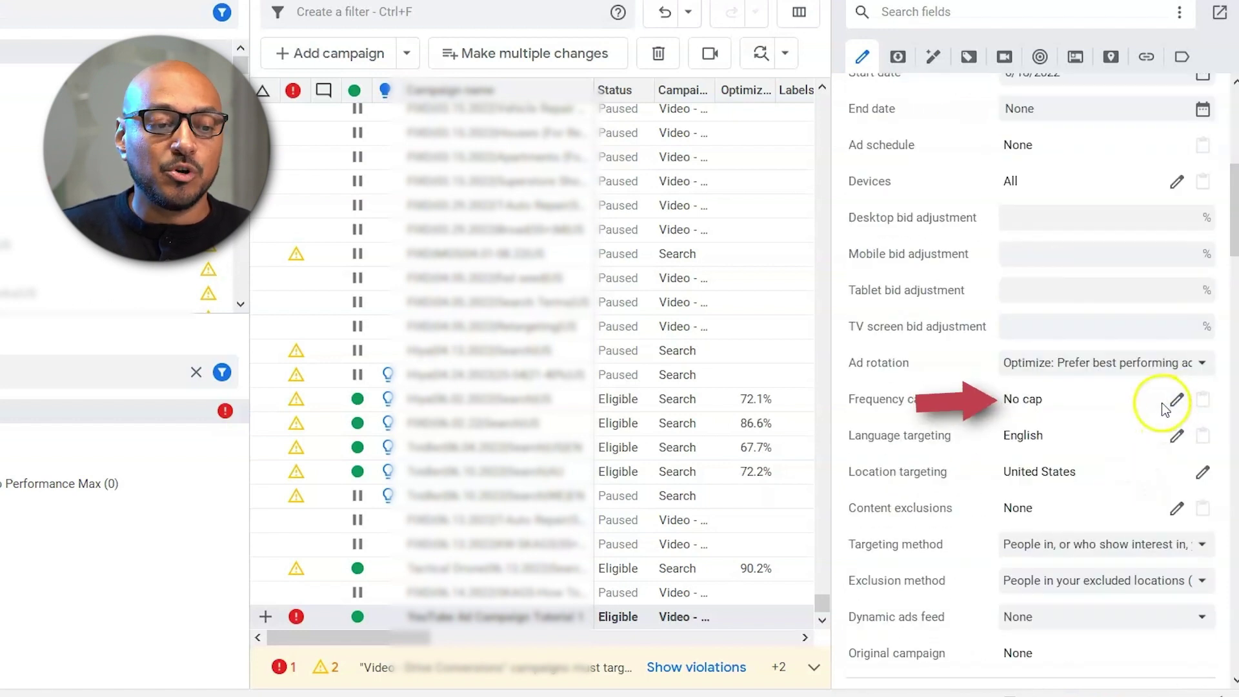
Step: Cap frequency at 3 impressions per day per campaign, plus a monthly views limit
click(1176, 403)
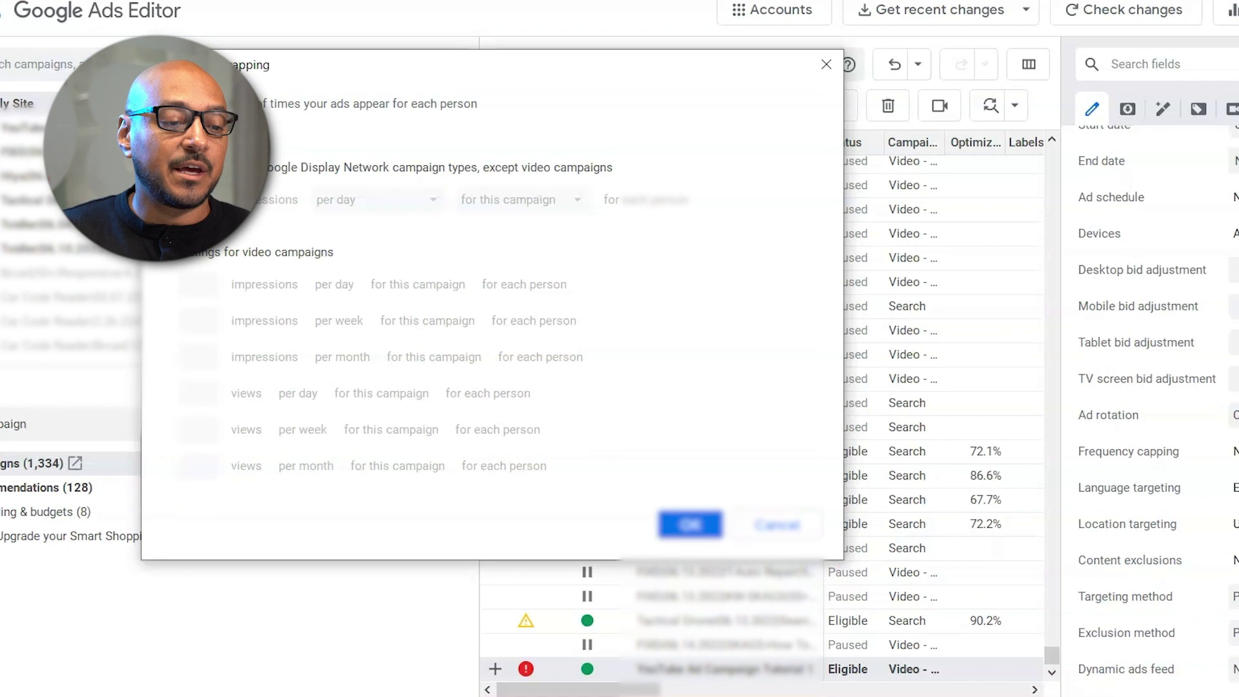
click(201, 286)
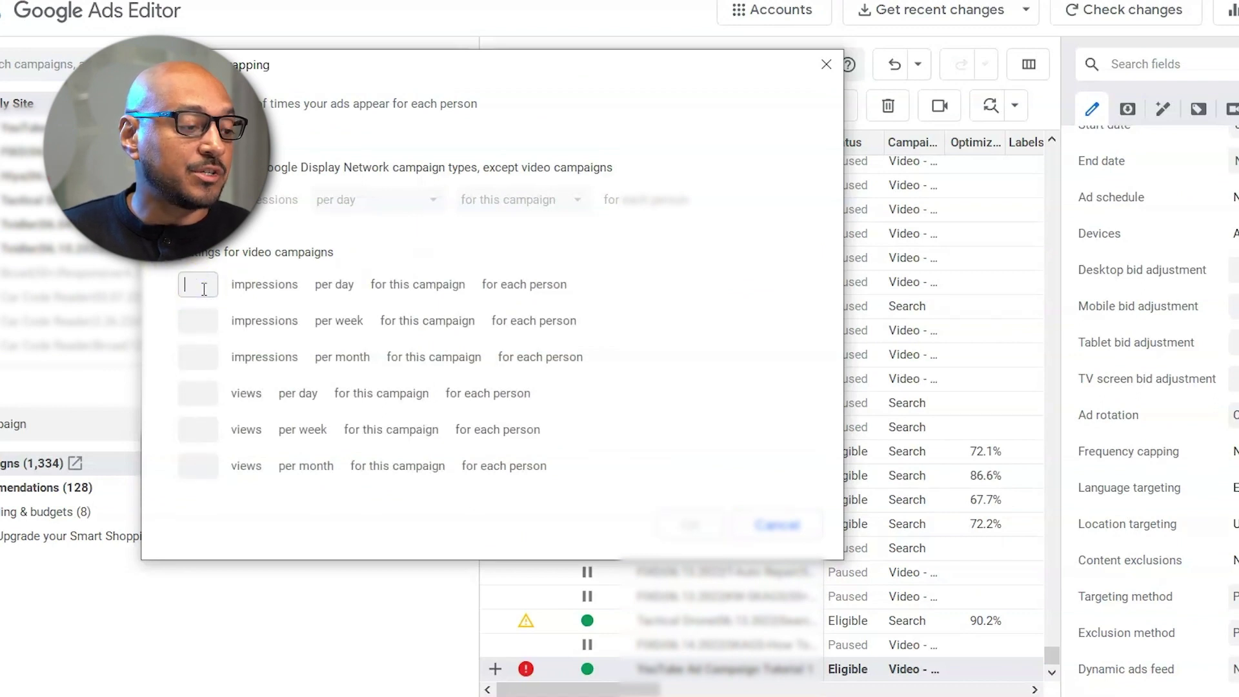
text(3)
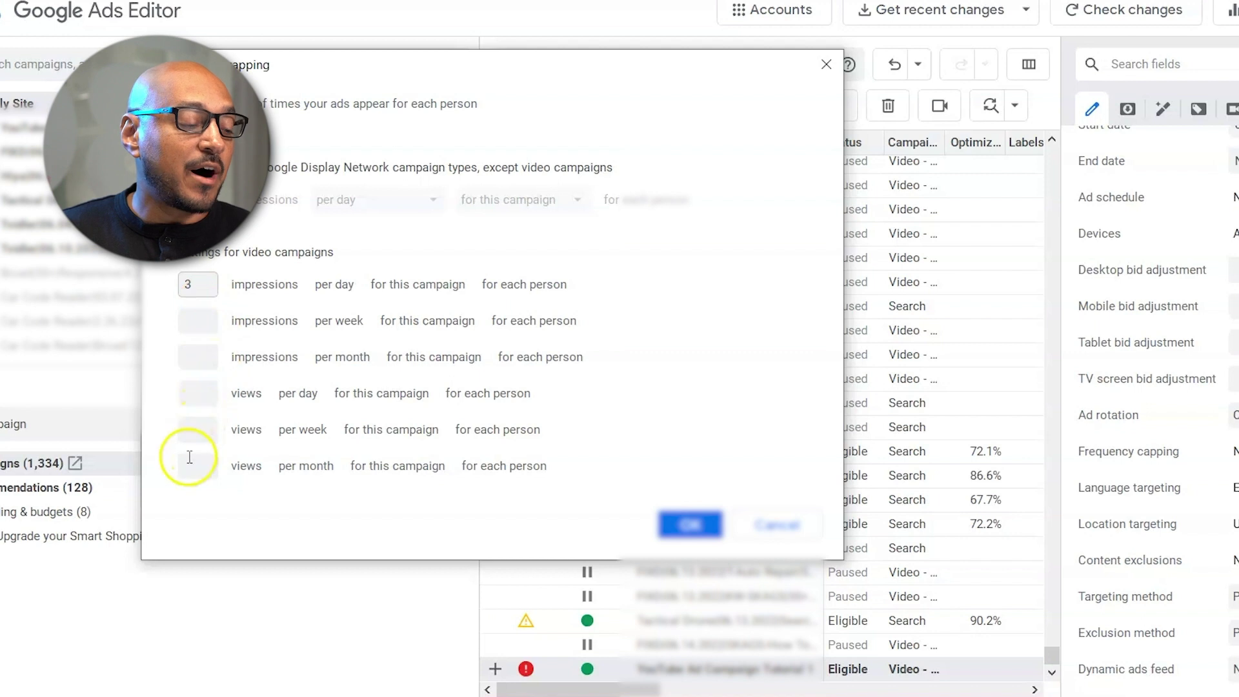
click(187, 464)
click(685, 525)
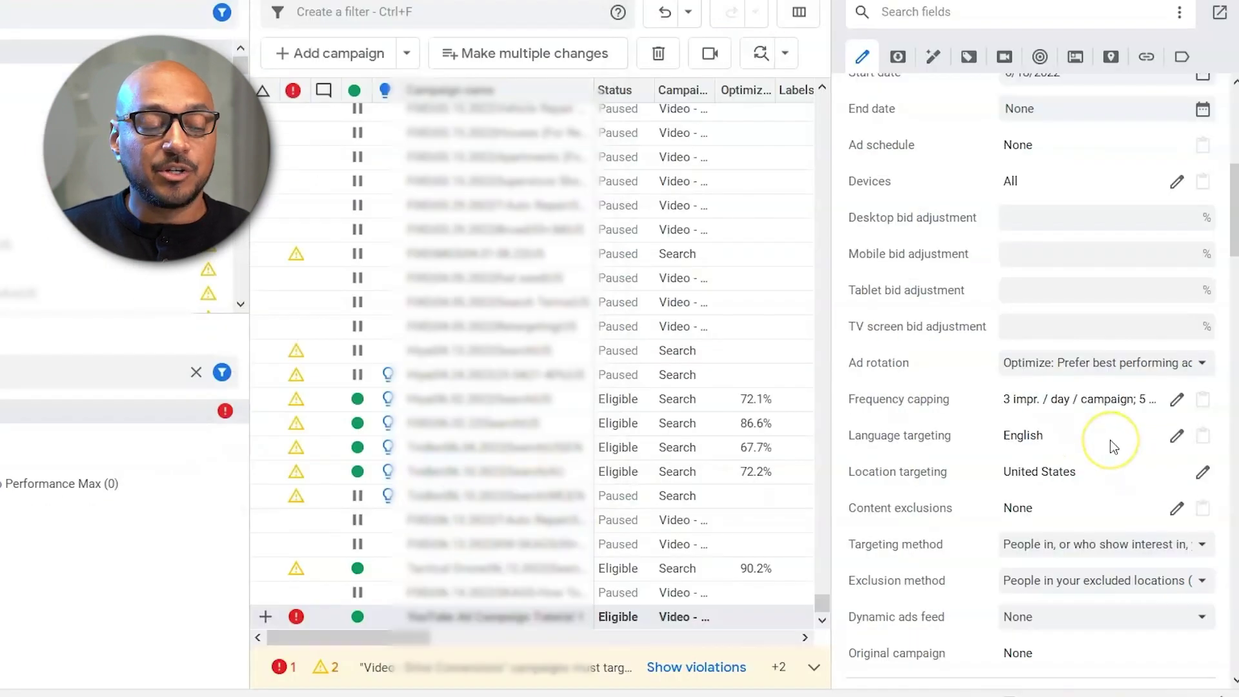
scroll(1111, 439, down, 1)
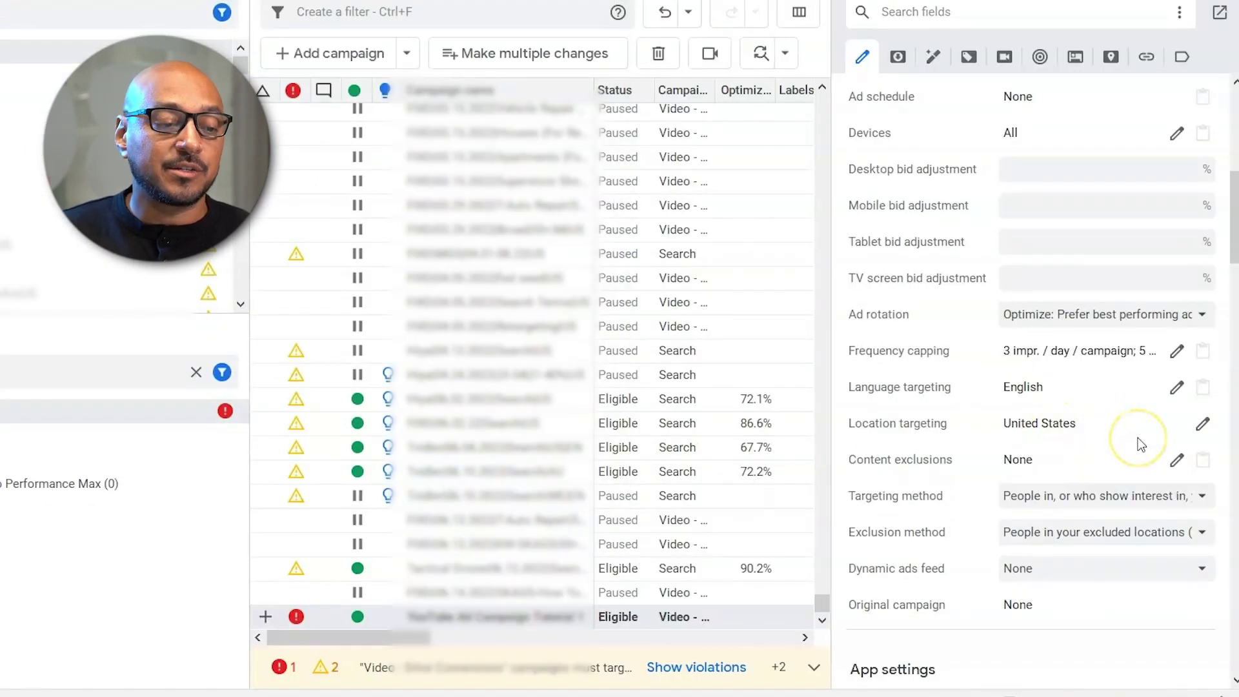
scroll(1138, 435, down, 1)
Step: Exclude live streaming YouTube videos, embedded videos and content not yet labeled
click(1176, 413)
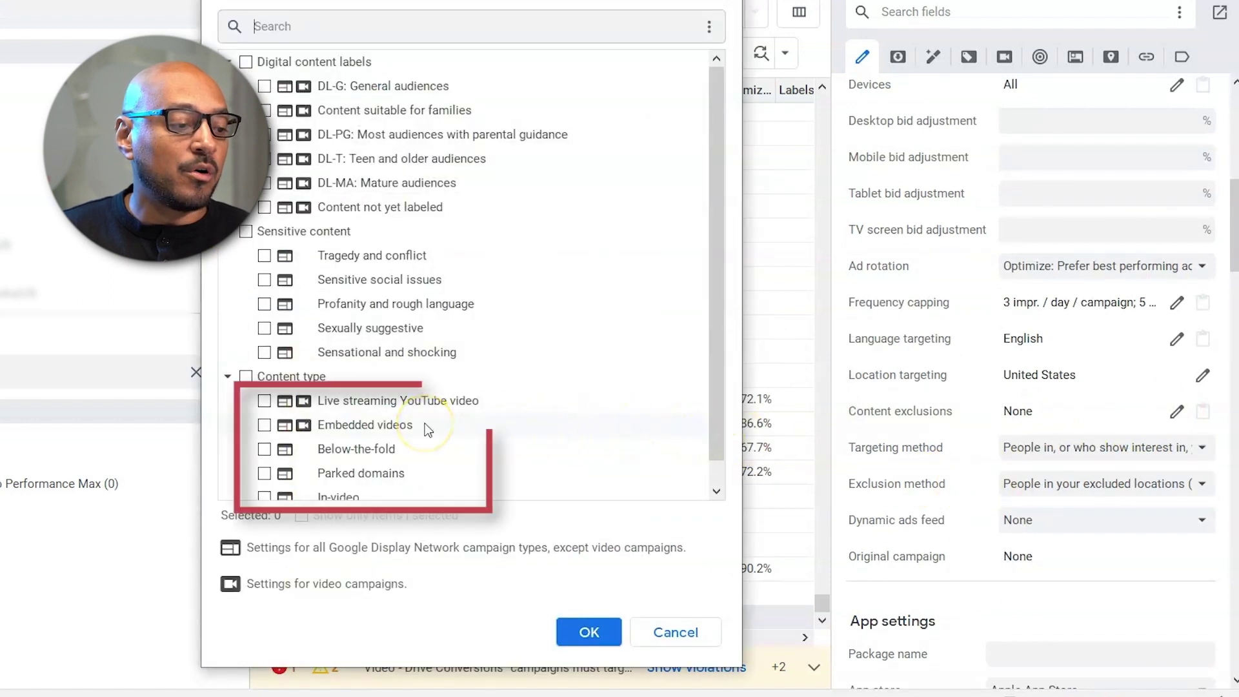
scroll(361, 413, down, 1)
click(264, 376)
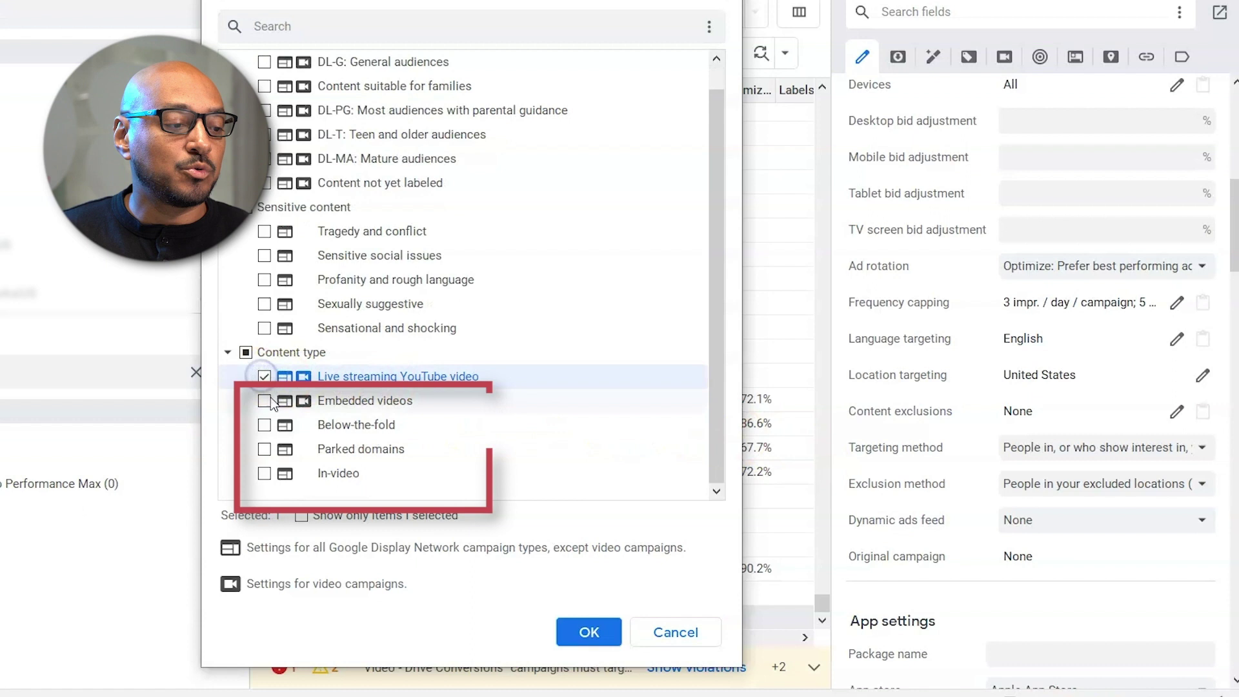
click(264, 400)
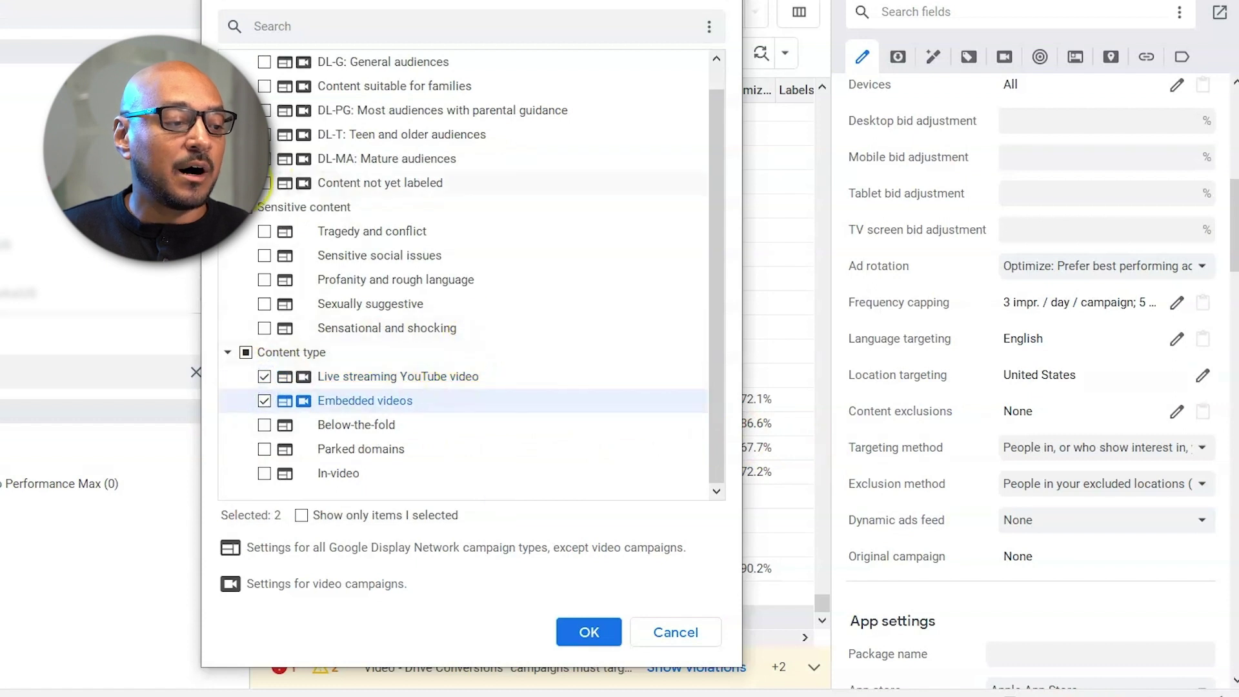
click(264, 182)
click(588, 631)
Step: Set the targeting method to people in or regularly in the targeted locations
click(1174, 447)
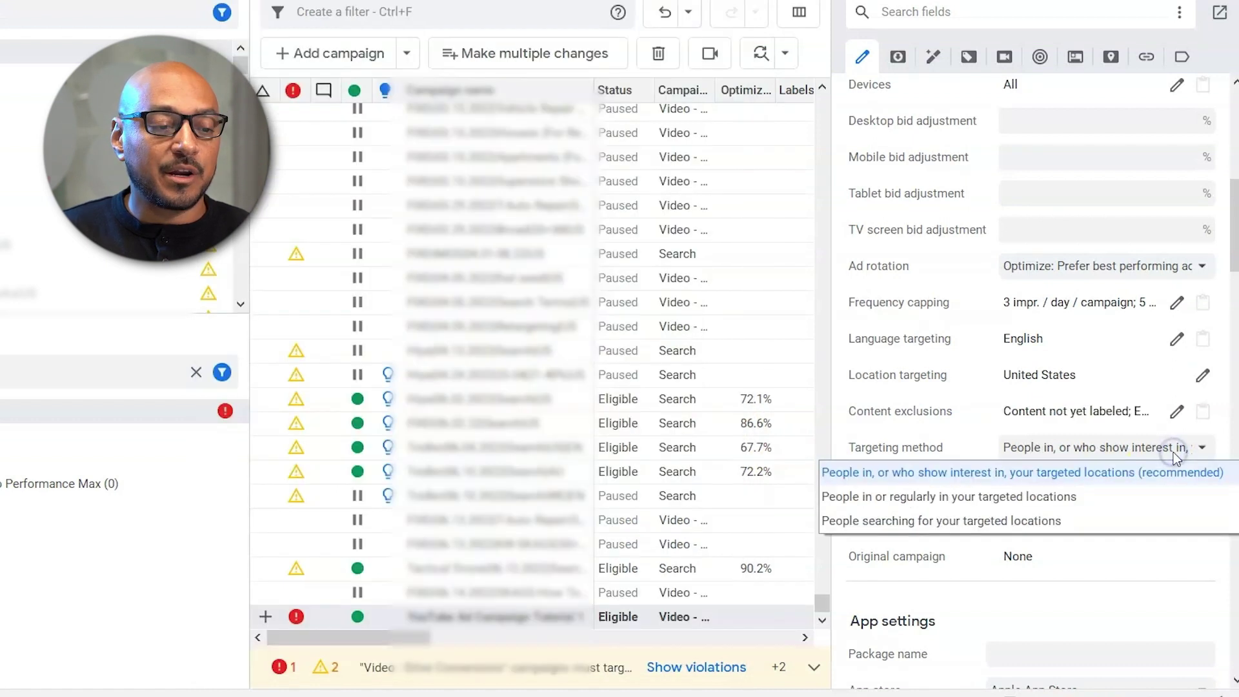
click(1145, 496)
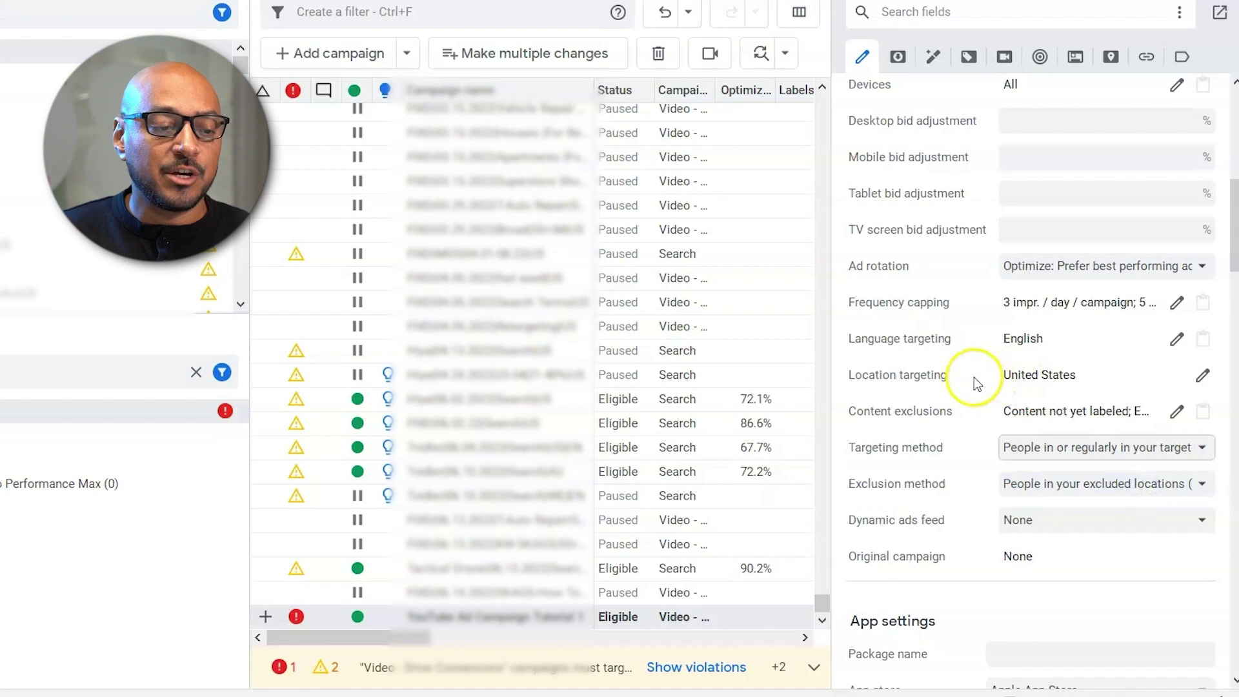
scroll(974, 376, down, 10)
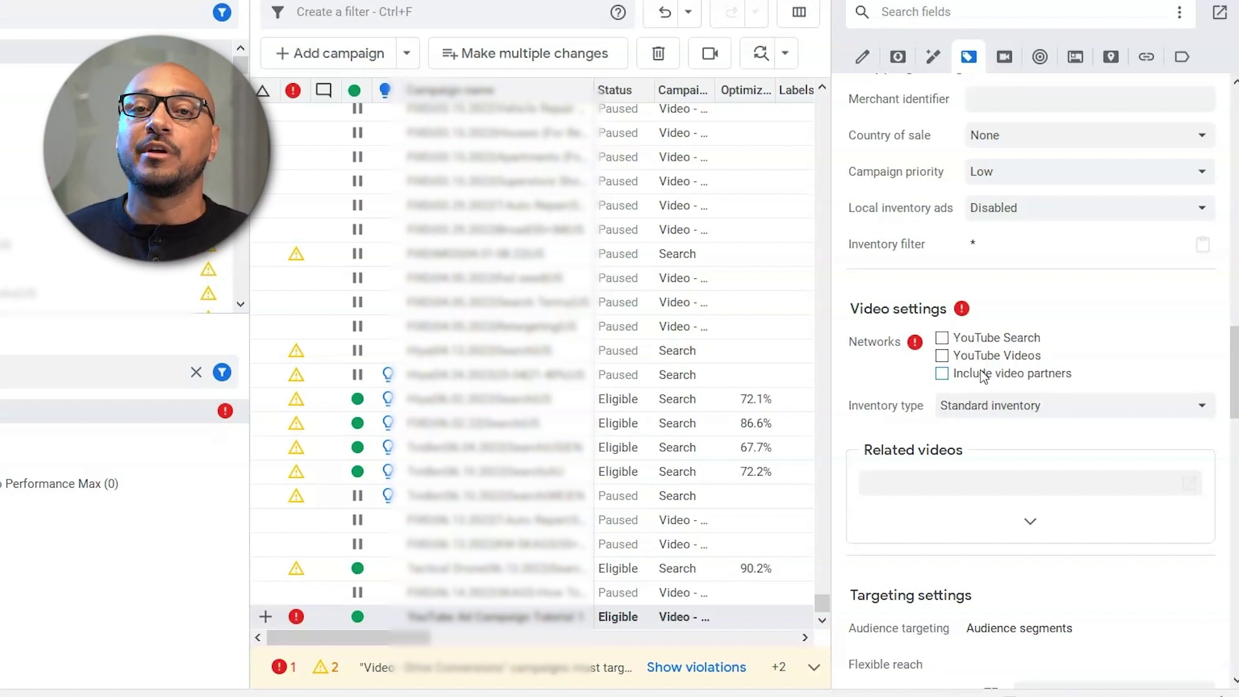
Step: Tick YouTube Search, YouTube Videos and Include video partners under Video networks
click(941, 337)
click(942, 355)
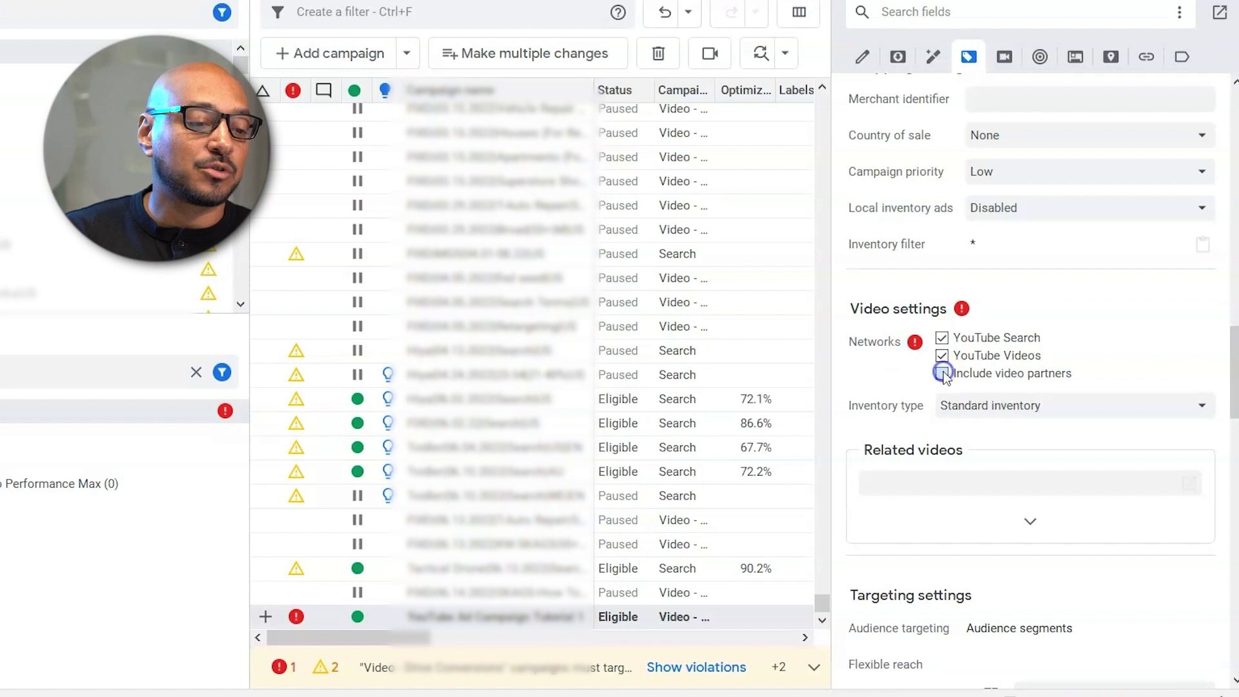
click(942, 373)
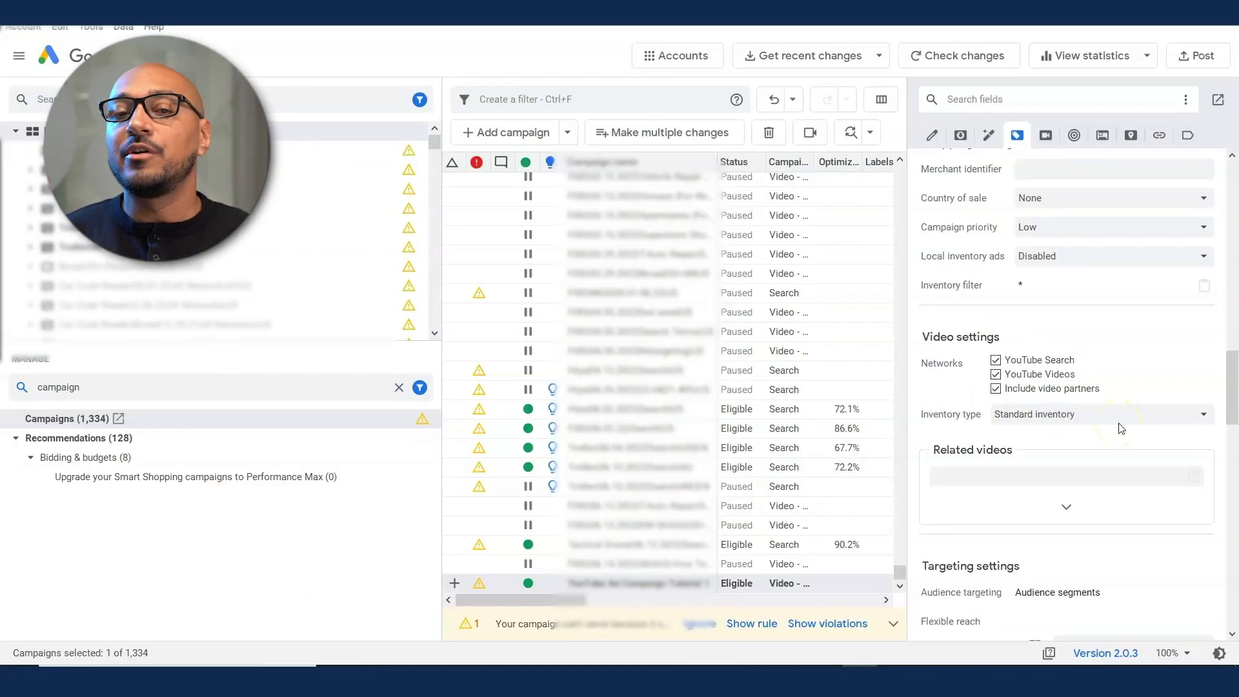
scroll(1121, 428, up, 15)
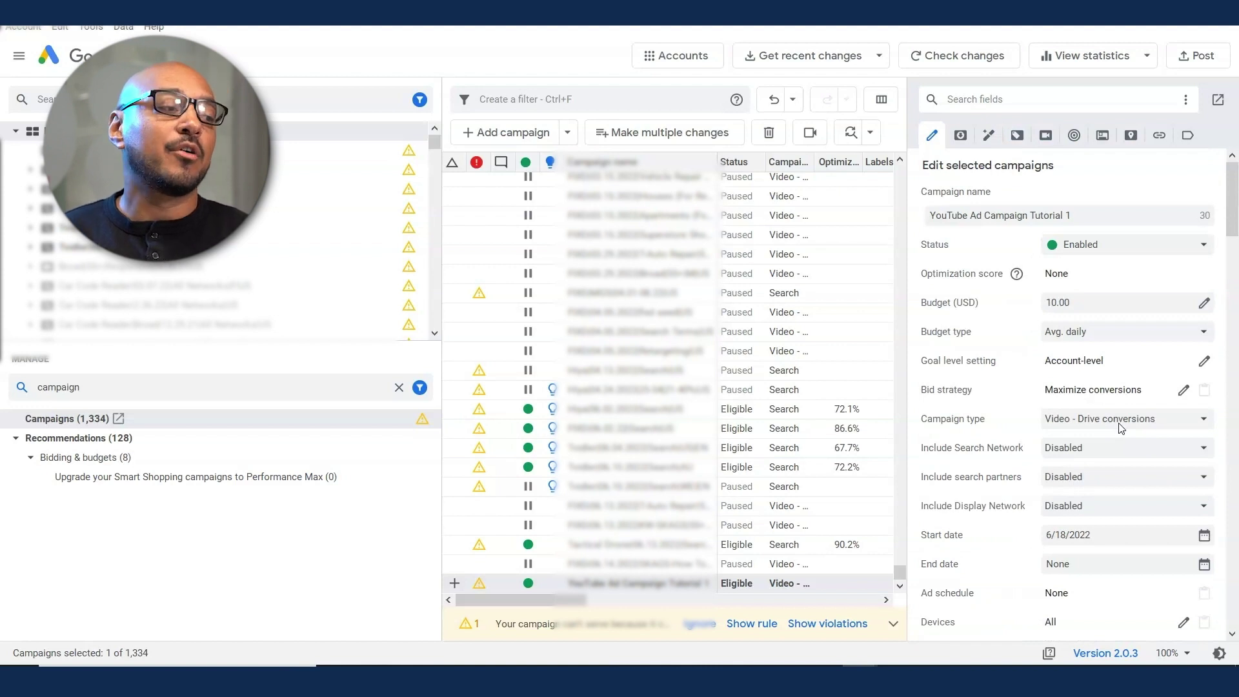
Step: Filter to the YouTube Ad Campaign Tutorial 1 campaign and search Manage for 'ad group'
click(304, 150)
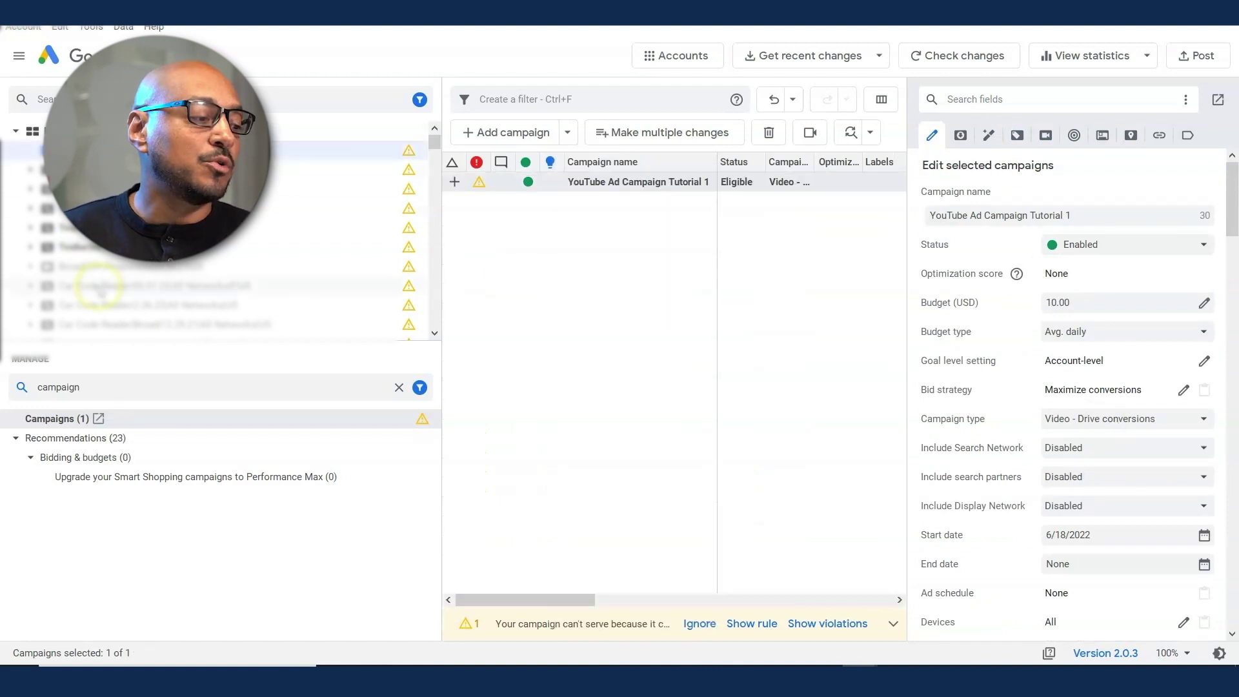
click(97, 378)
double_click(96, 381)
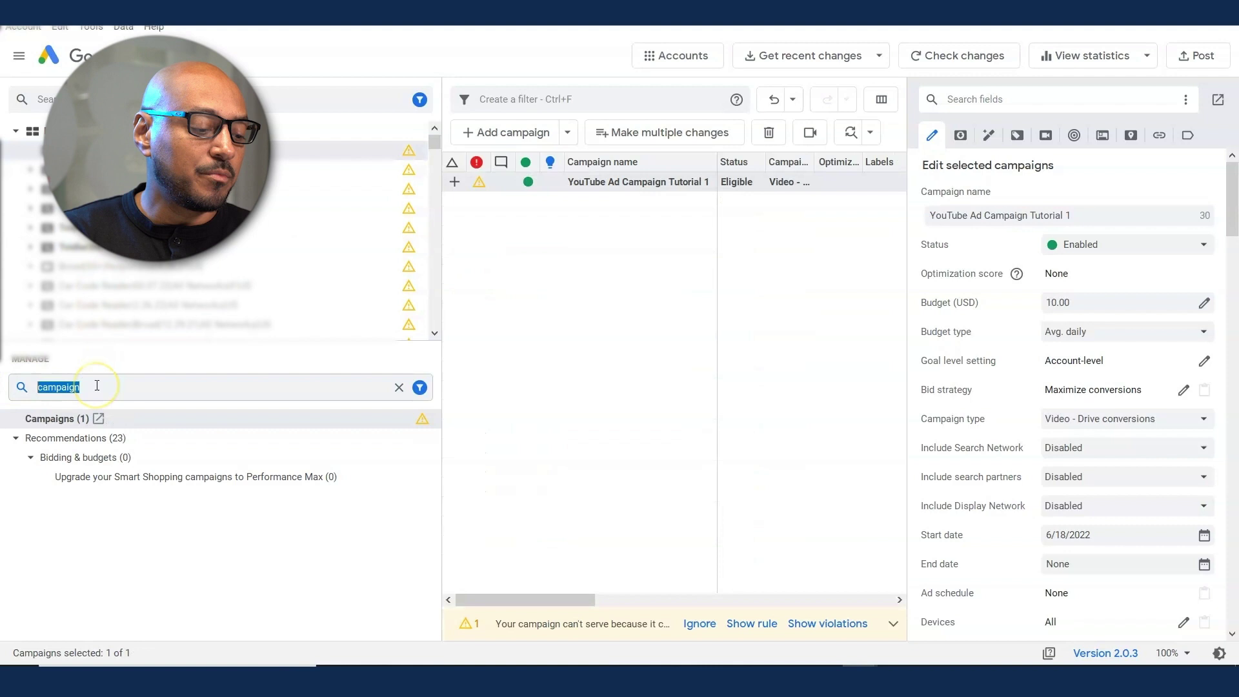
text(a)
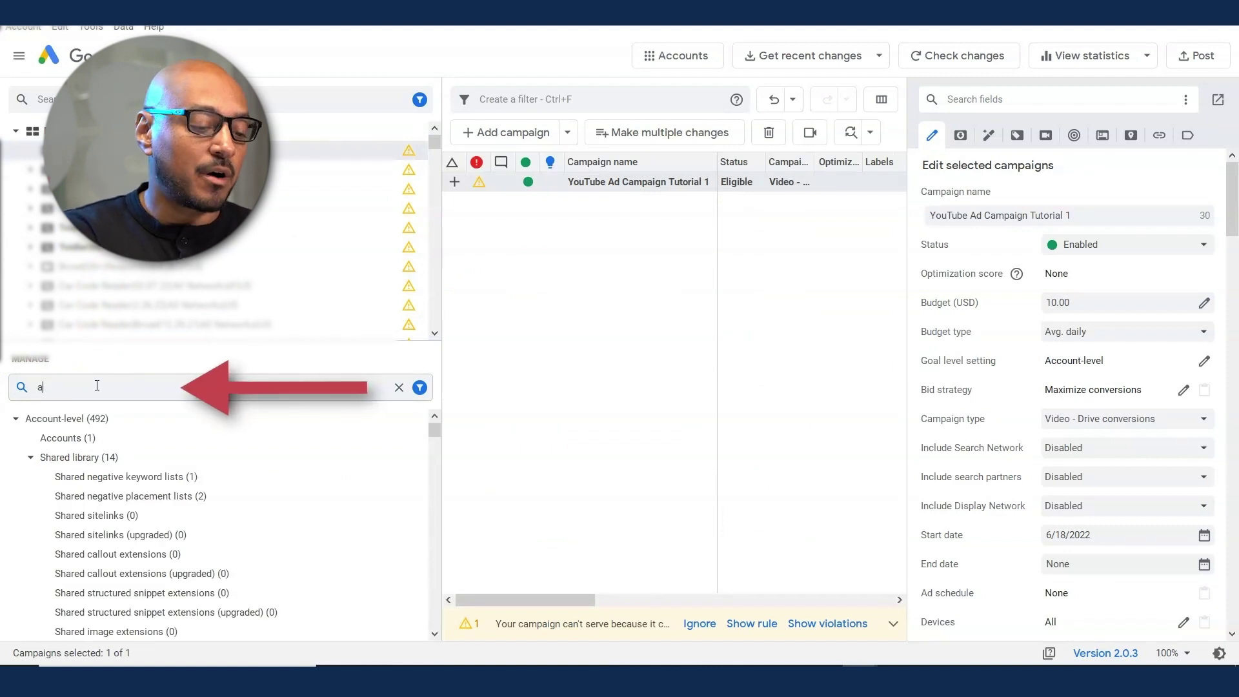
key(BackSpace)
text(ad group)
Step: Add a new Responsive video ad group and rename it 'ad group 1'
click(493, 144)
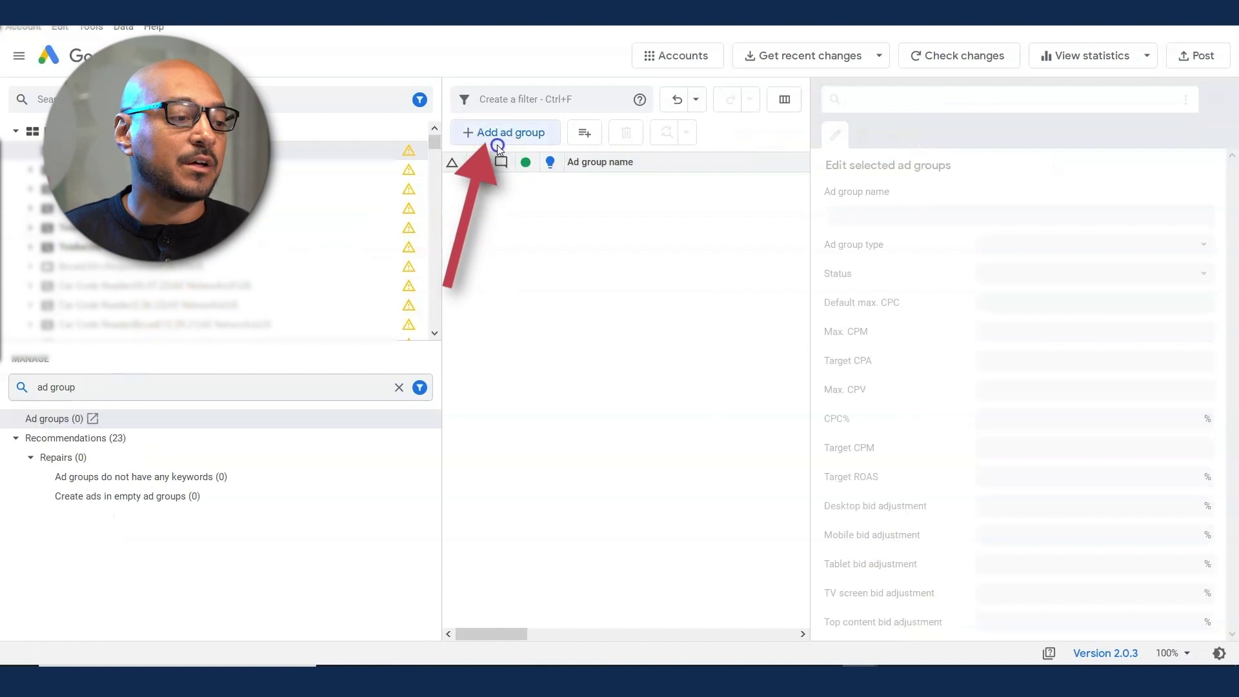
click(497, 145)
triple_click(904, 222)
text(ad g)
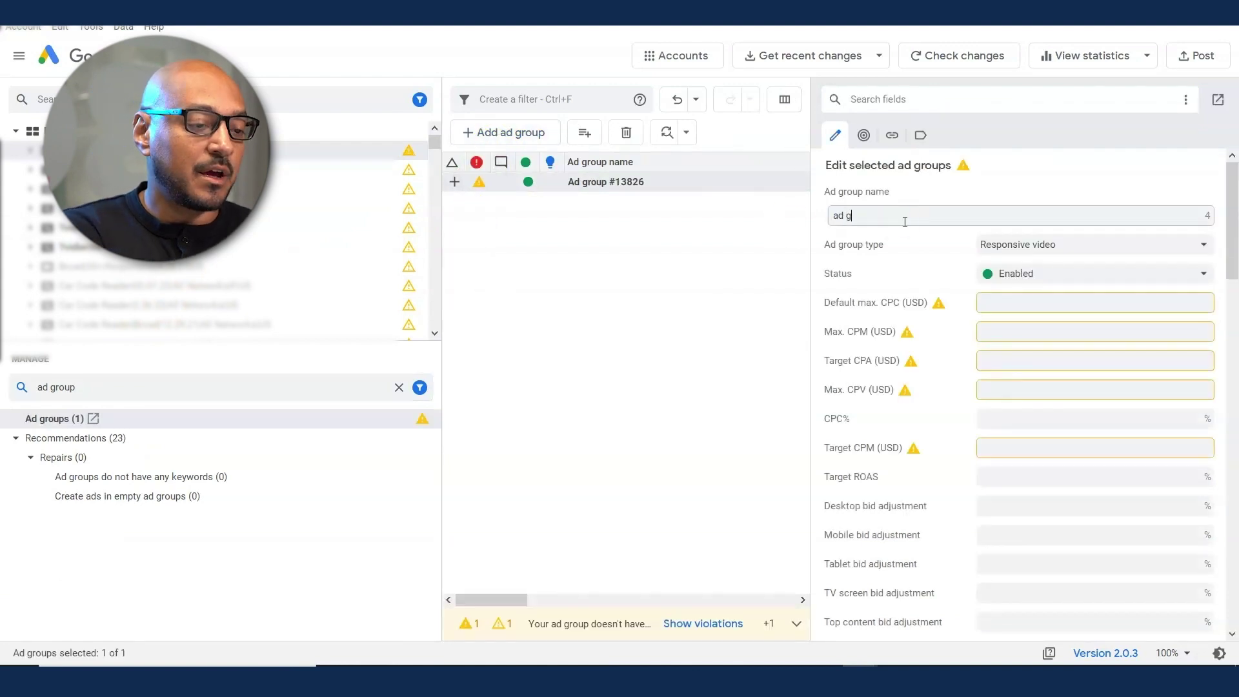
text(roup 1)
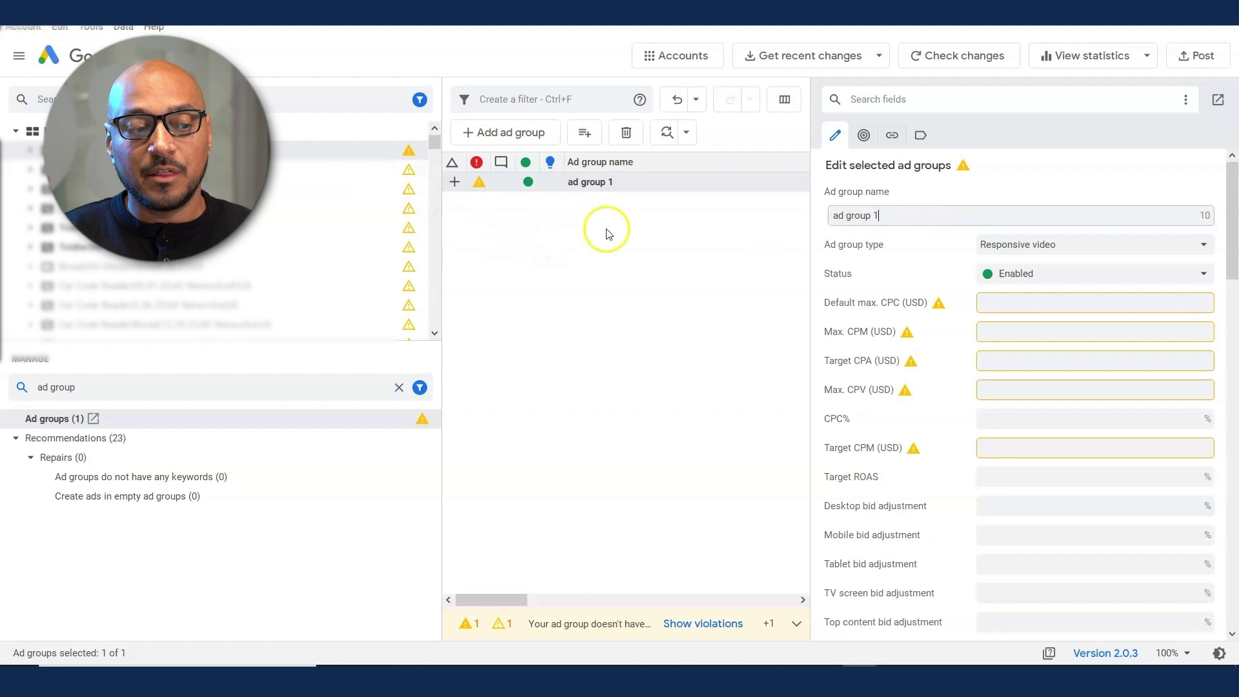
Step: Set ad group 1's Targeting expansion dropdown to Disabled
scroll(1060, 390, down, 2)
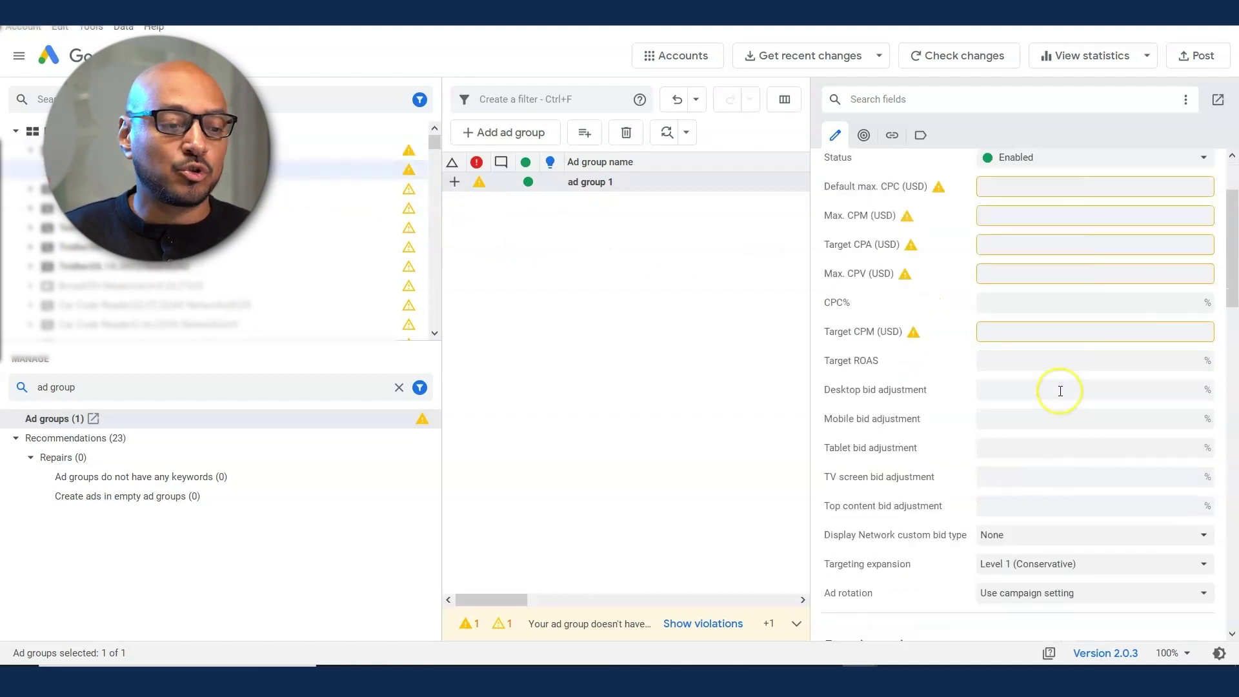
scroll(1060, 391, down, 2)
scroll(1060, 390, down, 1)
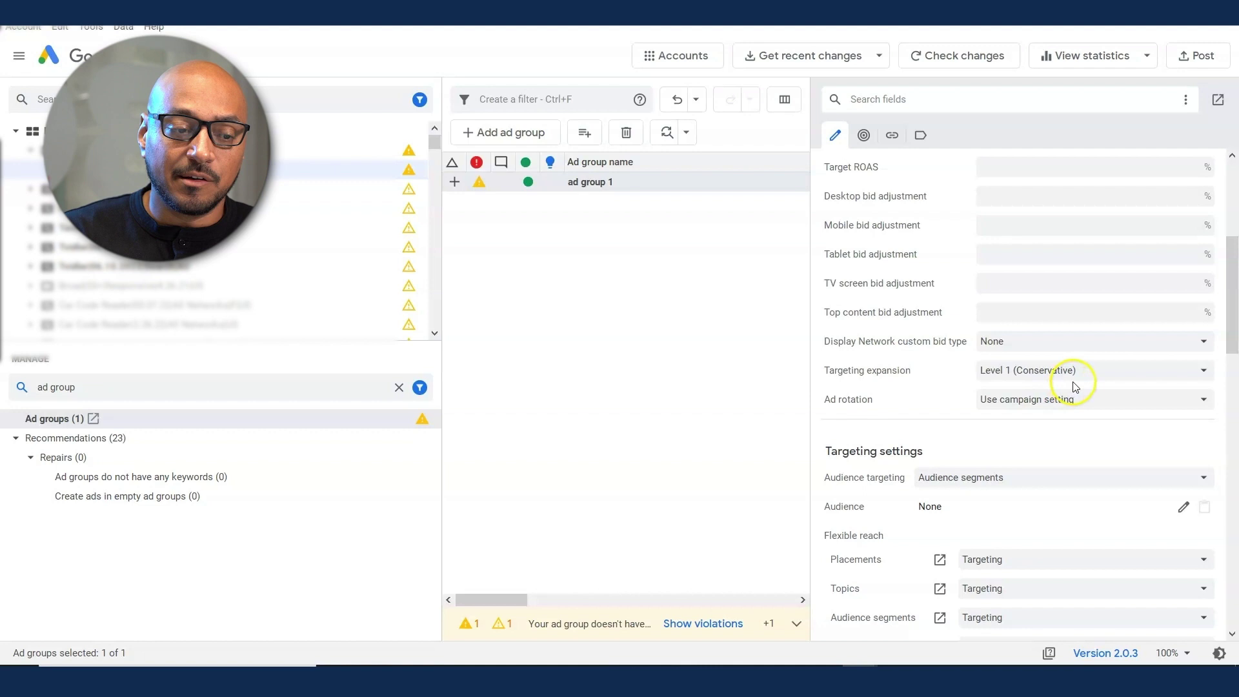
click(1124, 374)
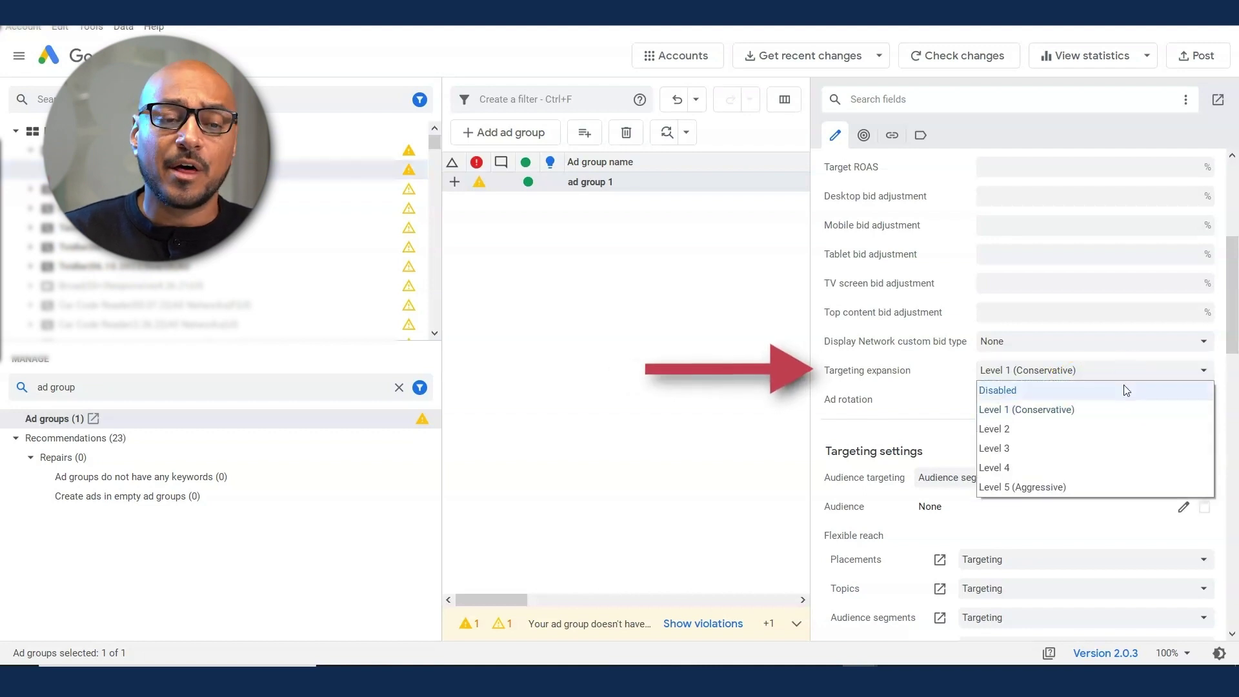
click(1125, 389)
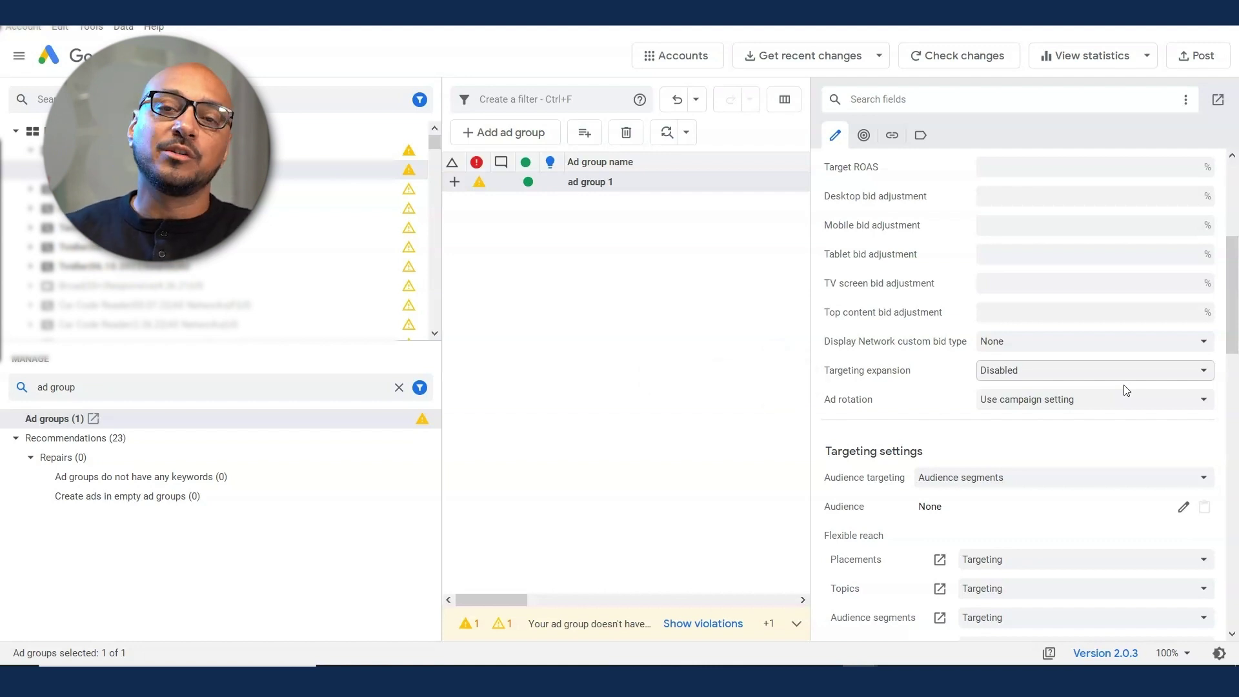
scroll(1126, 390, down, 4)
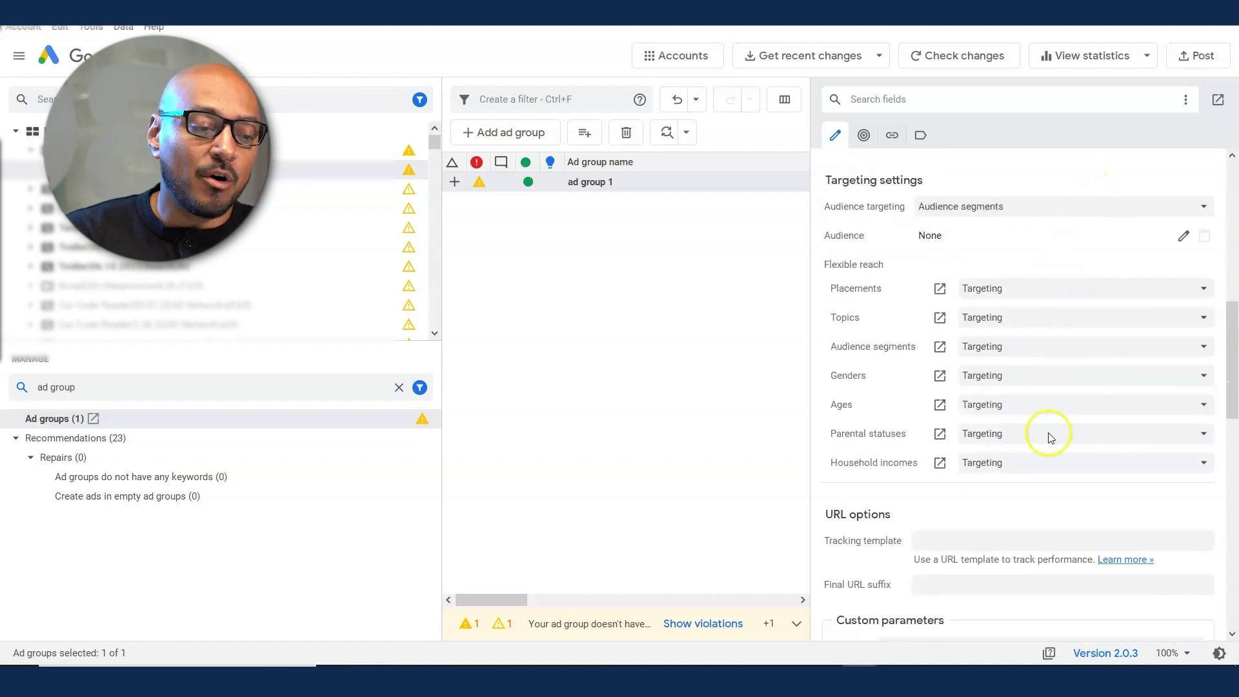
scroll(1051, 435, down, 1)
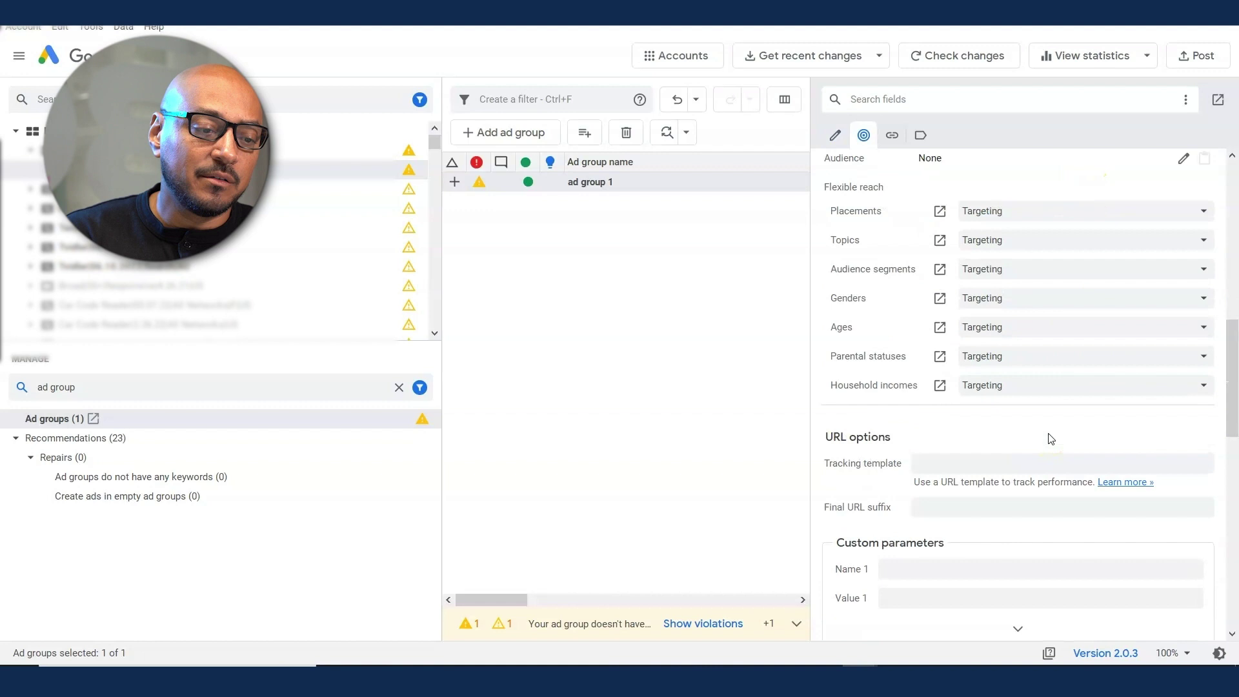
Step: Search Manage for 'responsi' and add a new responsive video ad, with its Video ID field active
scroll(1050, 436, up, 3)
triple_click(84, 383)
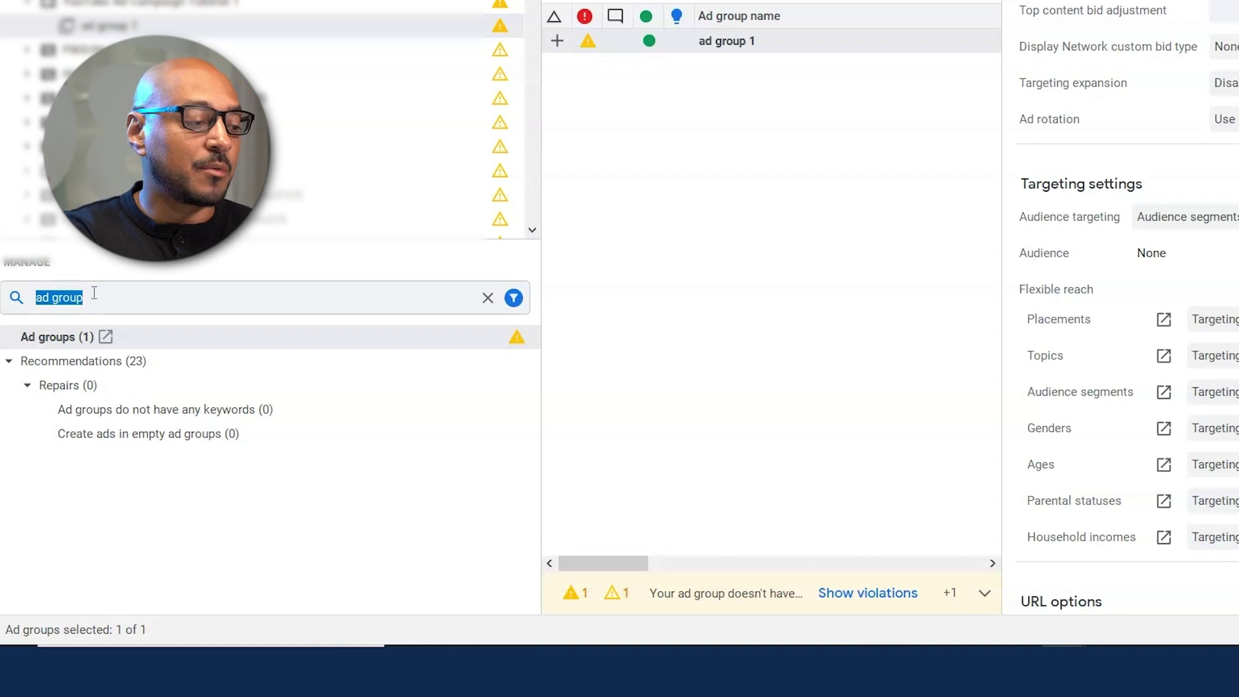
text(responsi)
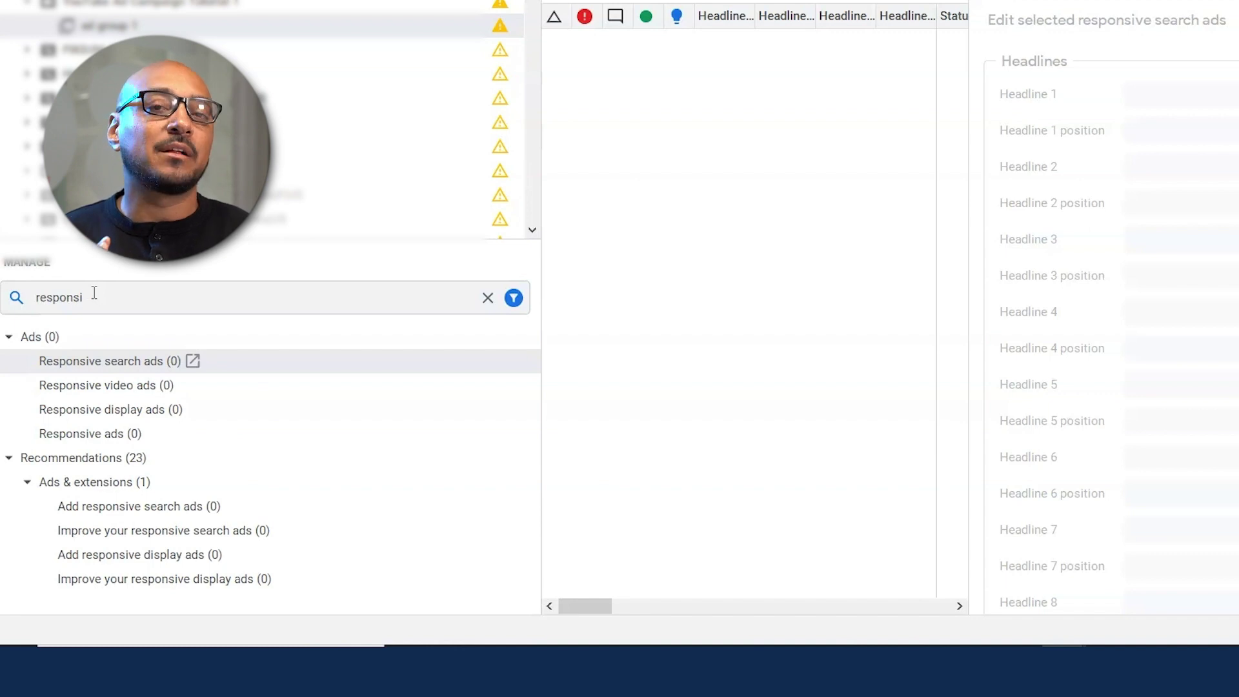
click(68, 388)
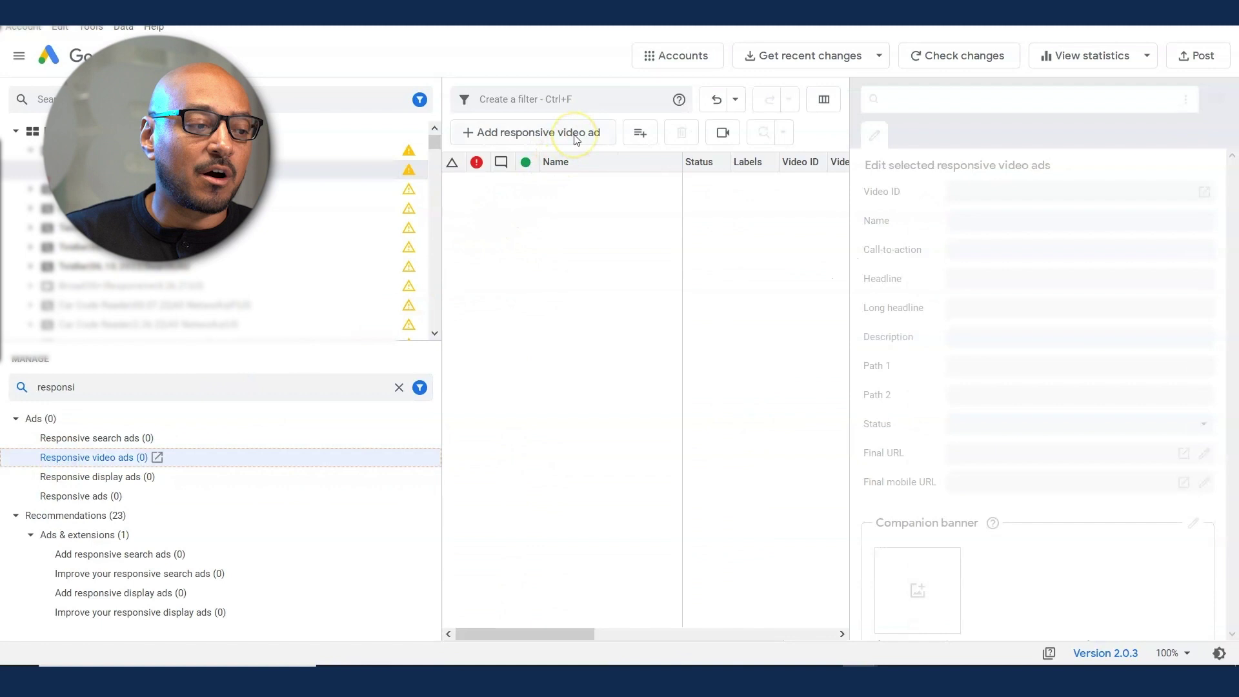
click(576, 138)
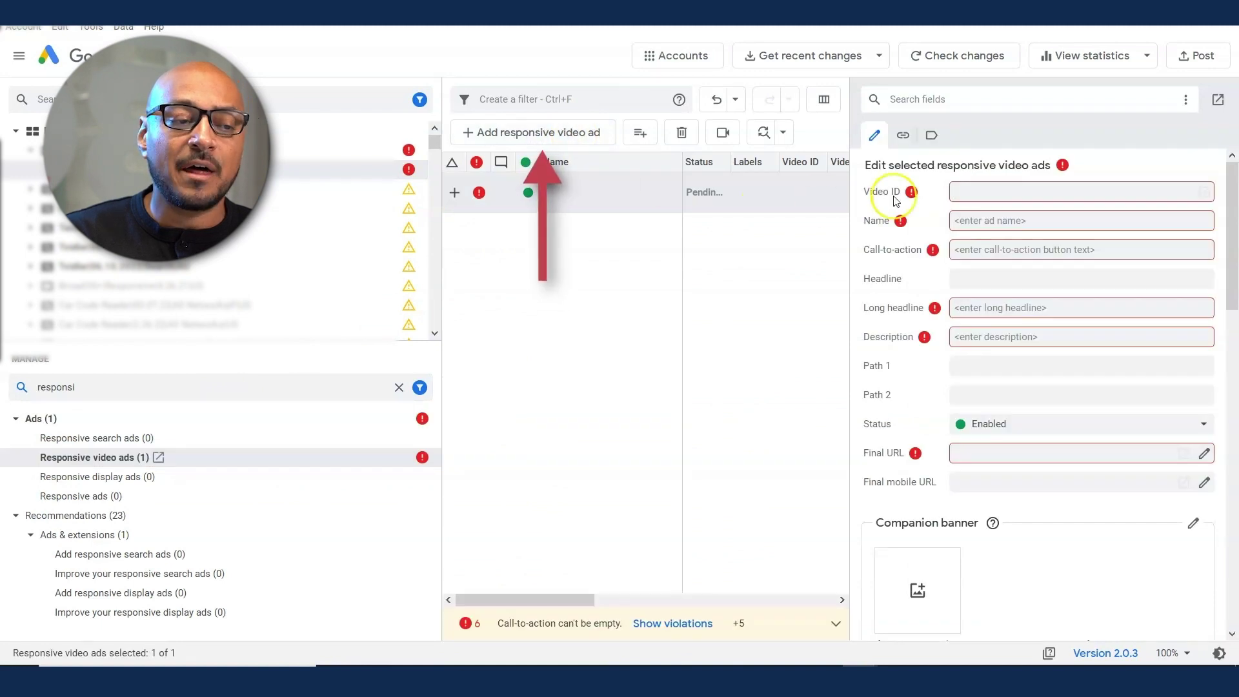
click(996, 192)
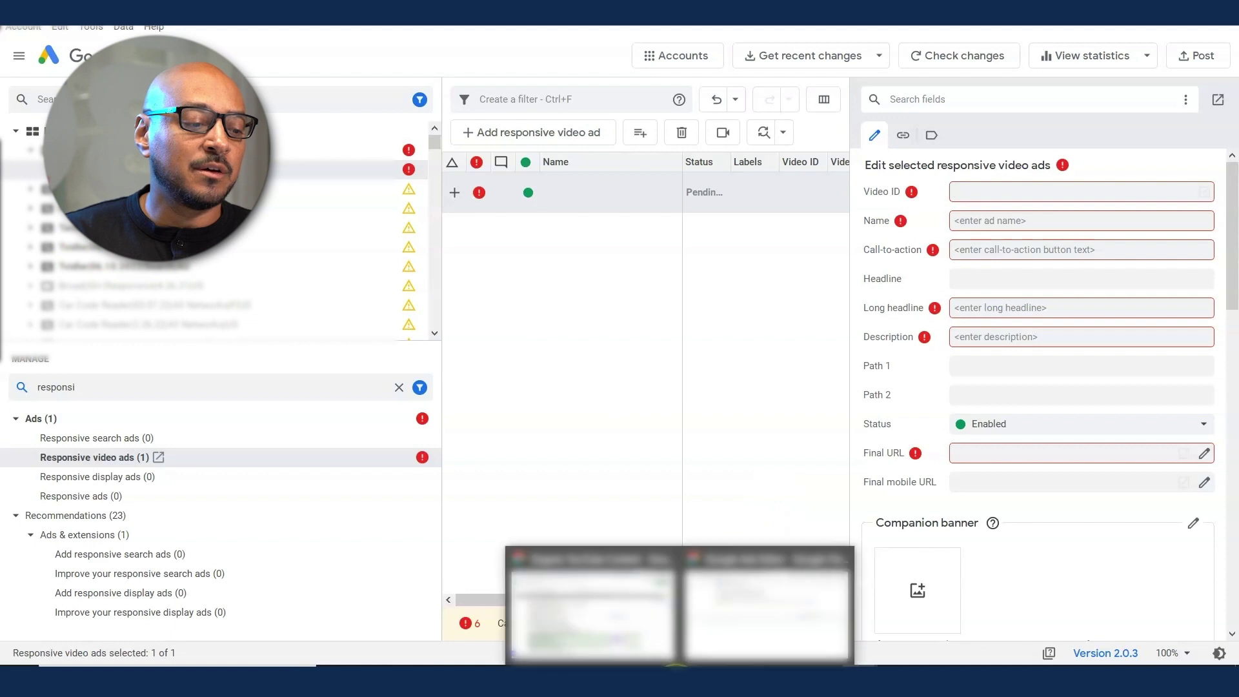
Step: Copy the video ID after v= from a YouTube video's URL, then return to Ads Editor
click(758, 600)
key(ctrl+t)
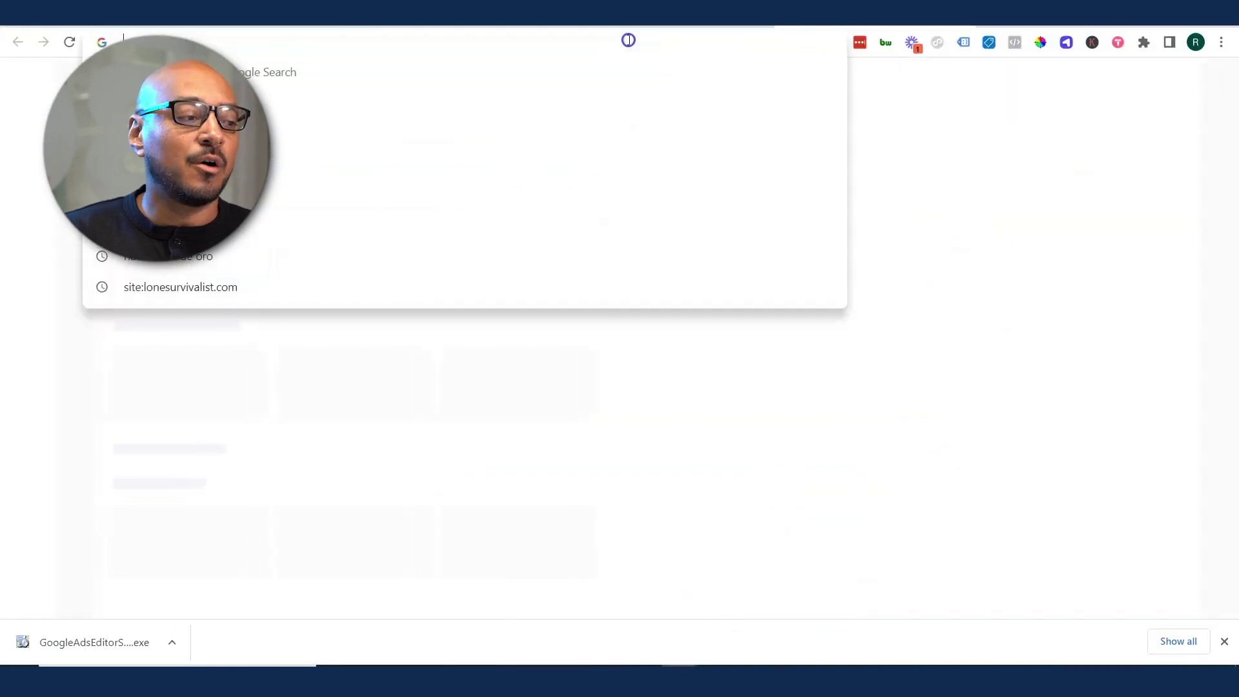
text(y)
key(Return)
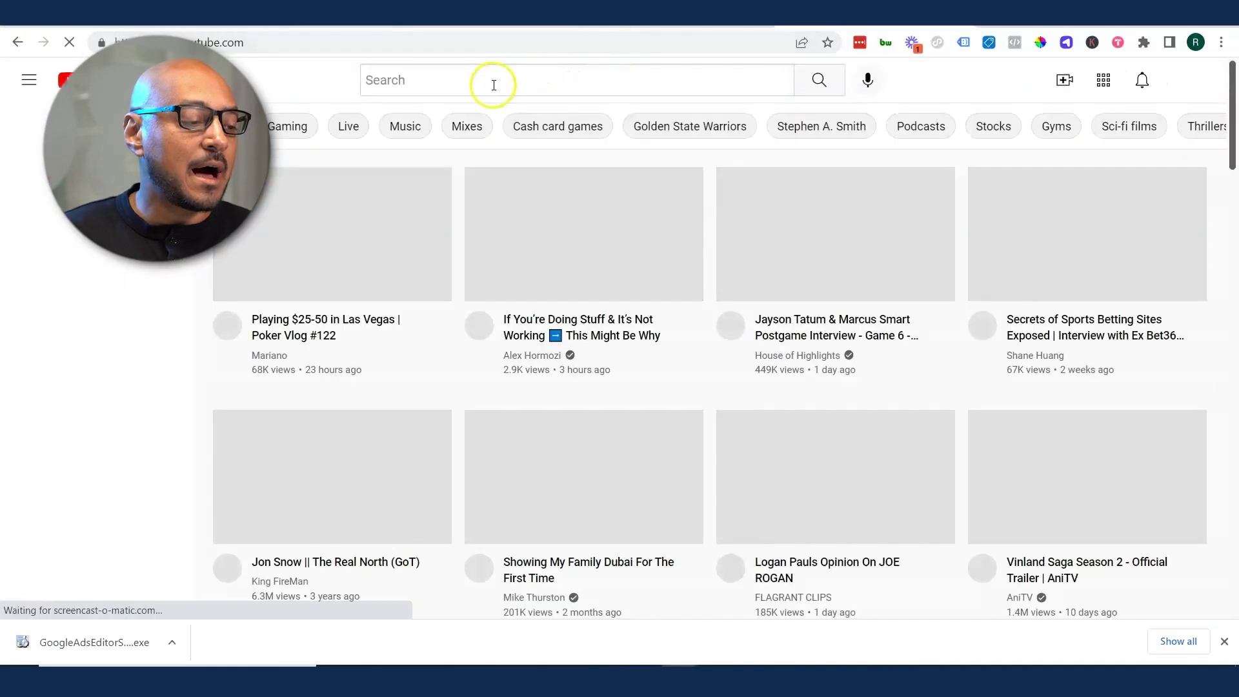
click(516, 226)
click(131, 499)
drag(355, 42, 297, 44)
right_click(352, 44)
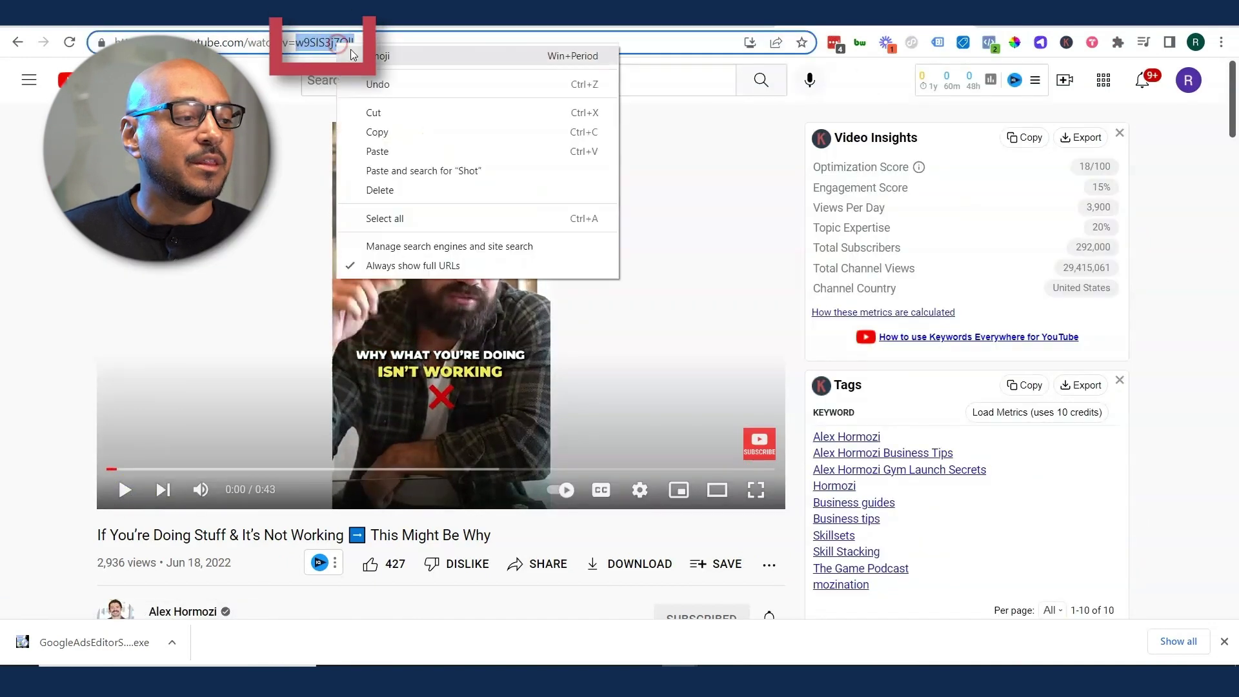
click(381, 129)
mouse_move(858, 680)
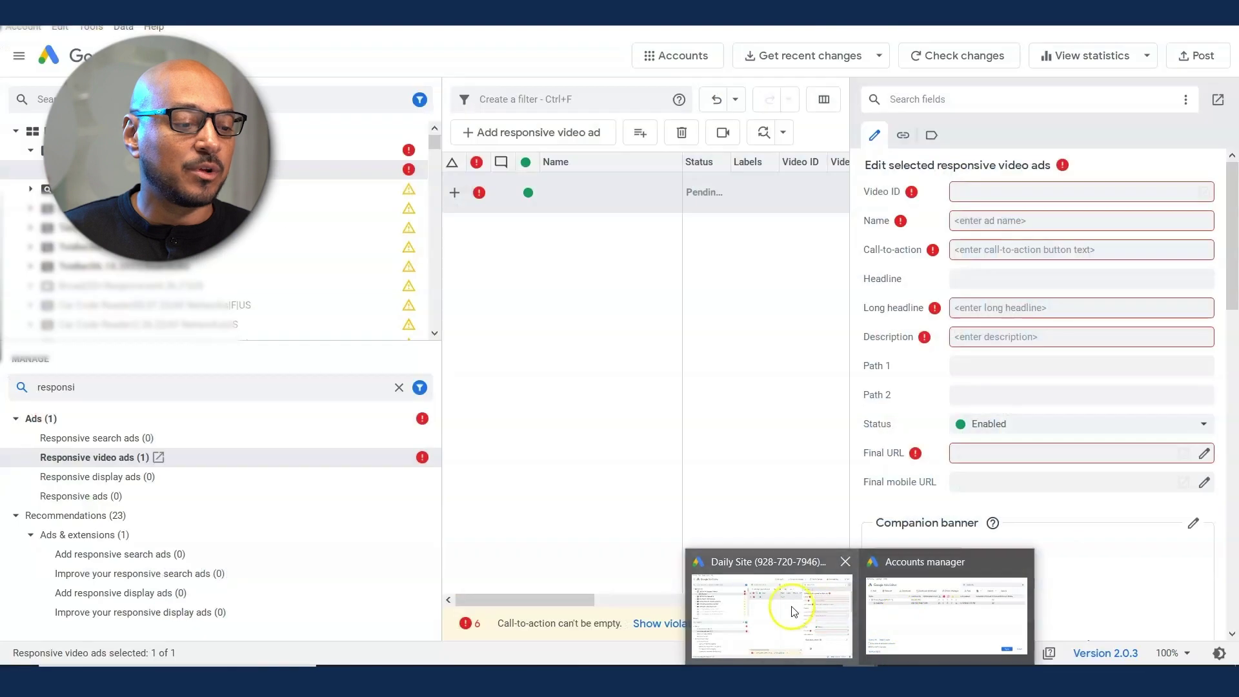
click(790, 606)
Step: Paste video ID w9SIS3j7Oll, name the ad 'Ad 1', and set call-to-action 'Learn More'
key(ctrl+v)
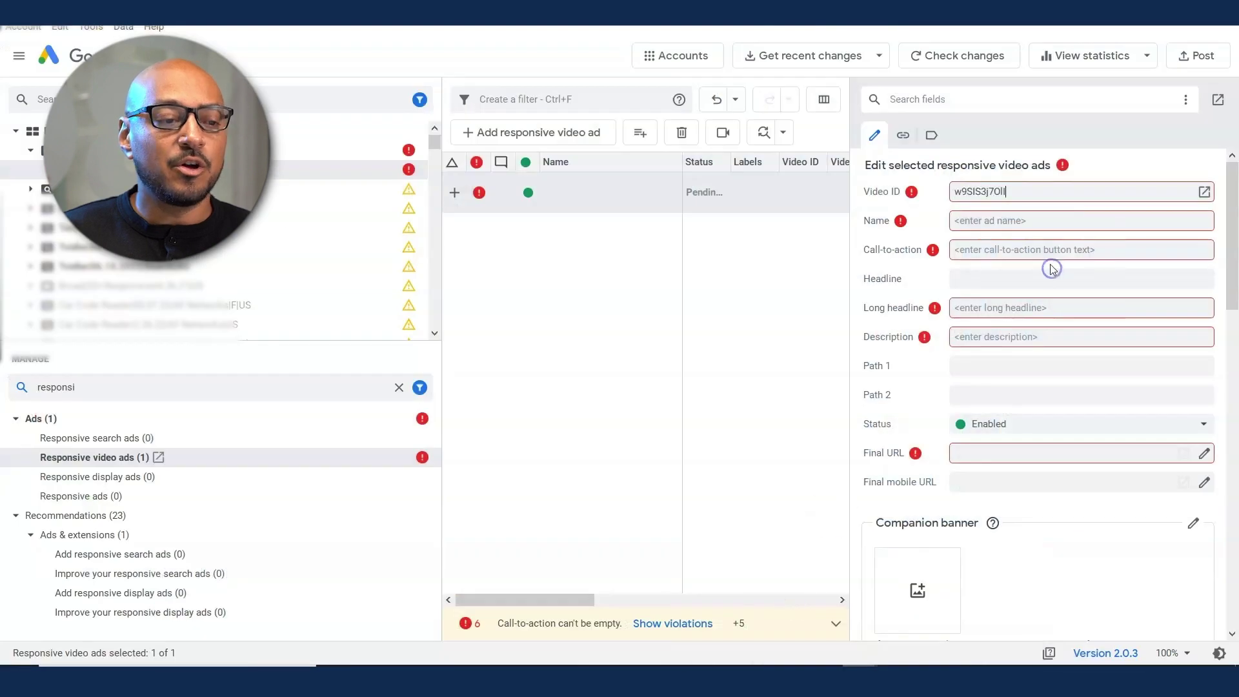
click(1009, 220)
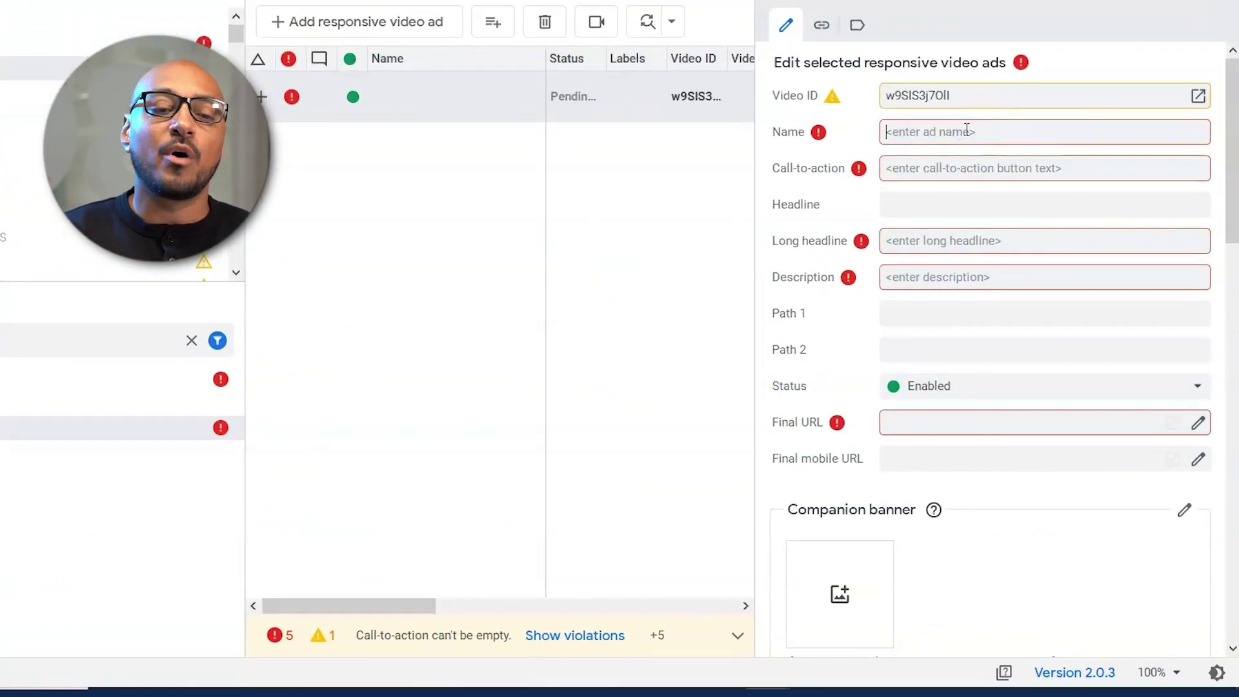
text(Ad 1)
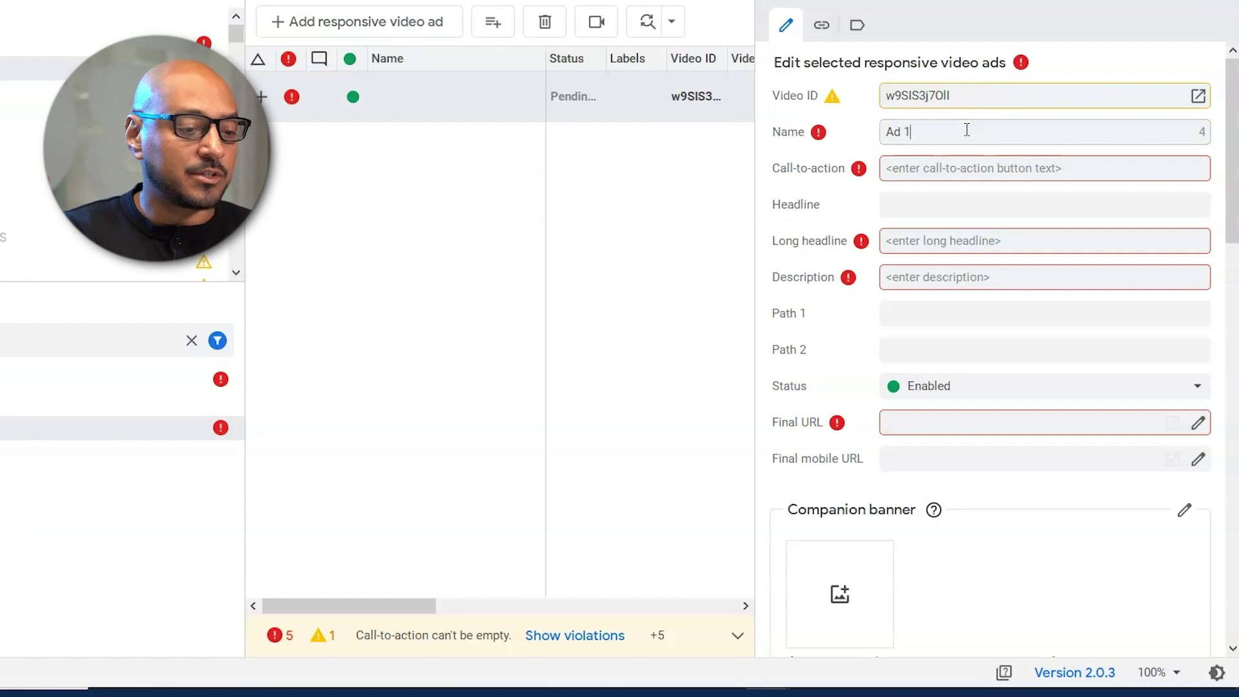
click(950, 173)
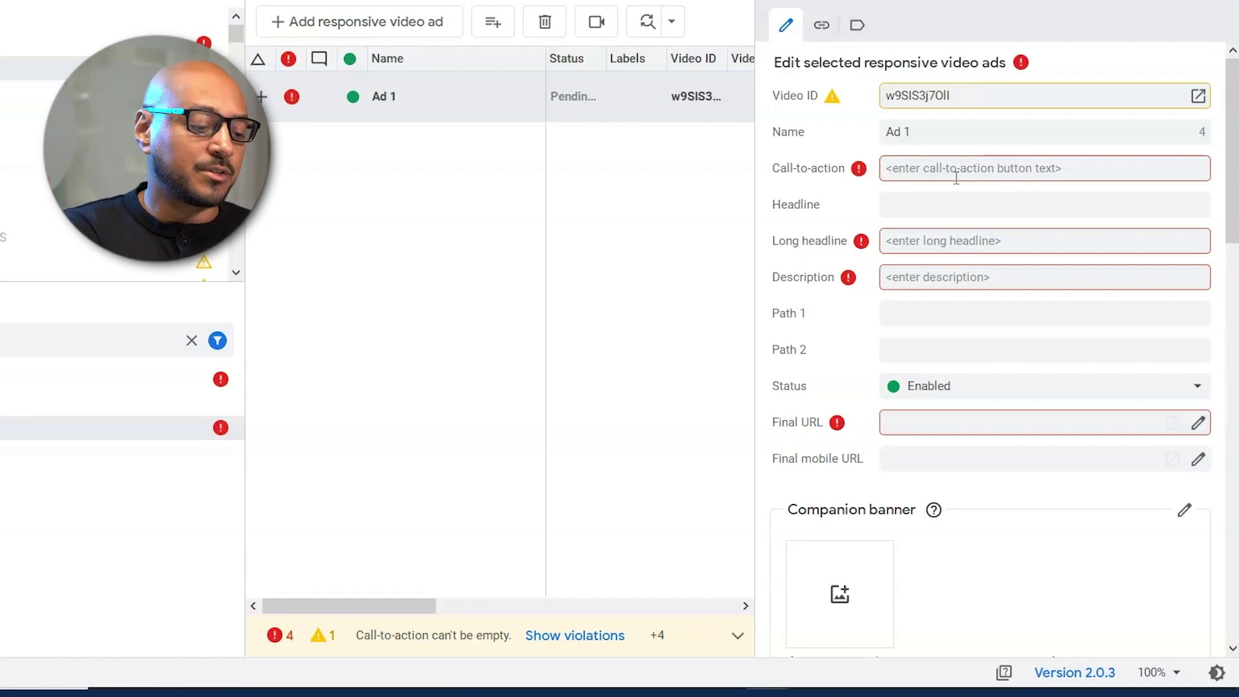
text(Learn Mor)
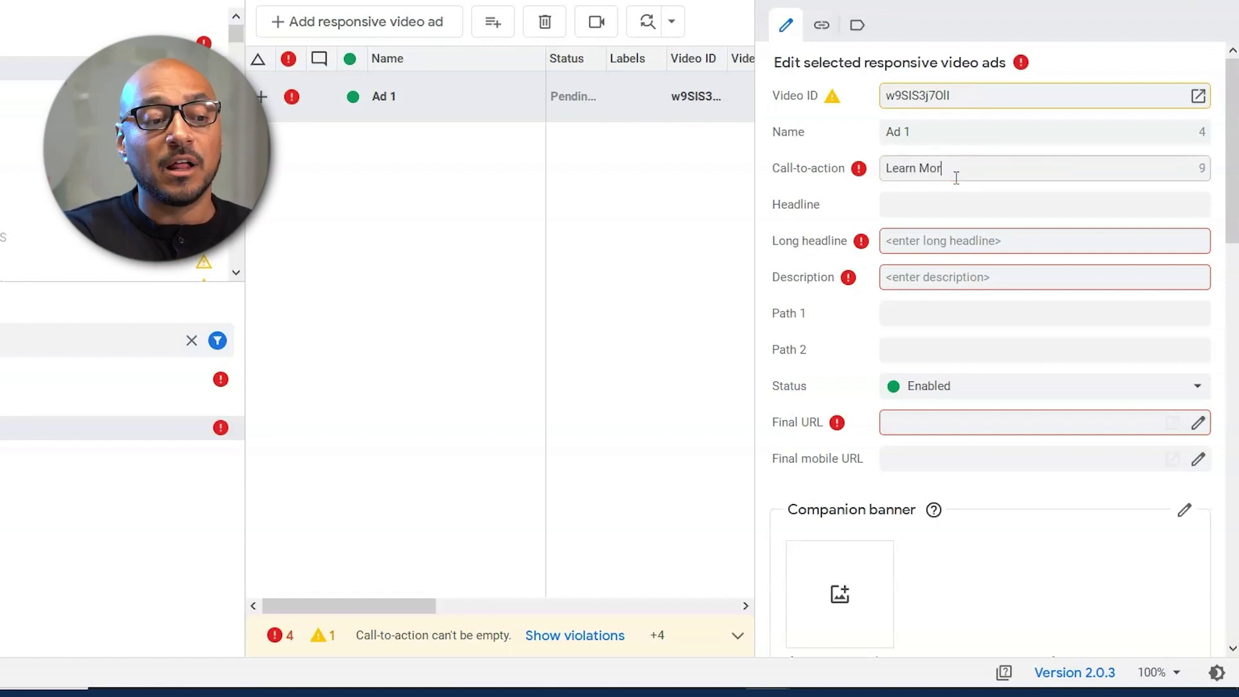
text(e)
Step: Set headline 'Amazing Video' and long headline 'Watch This Amazin Video'
click(948, 202)
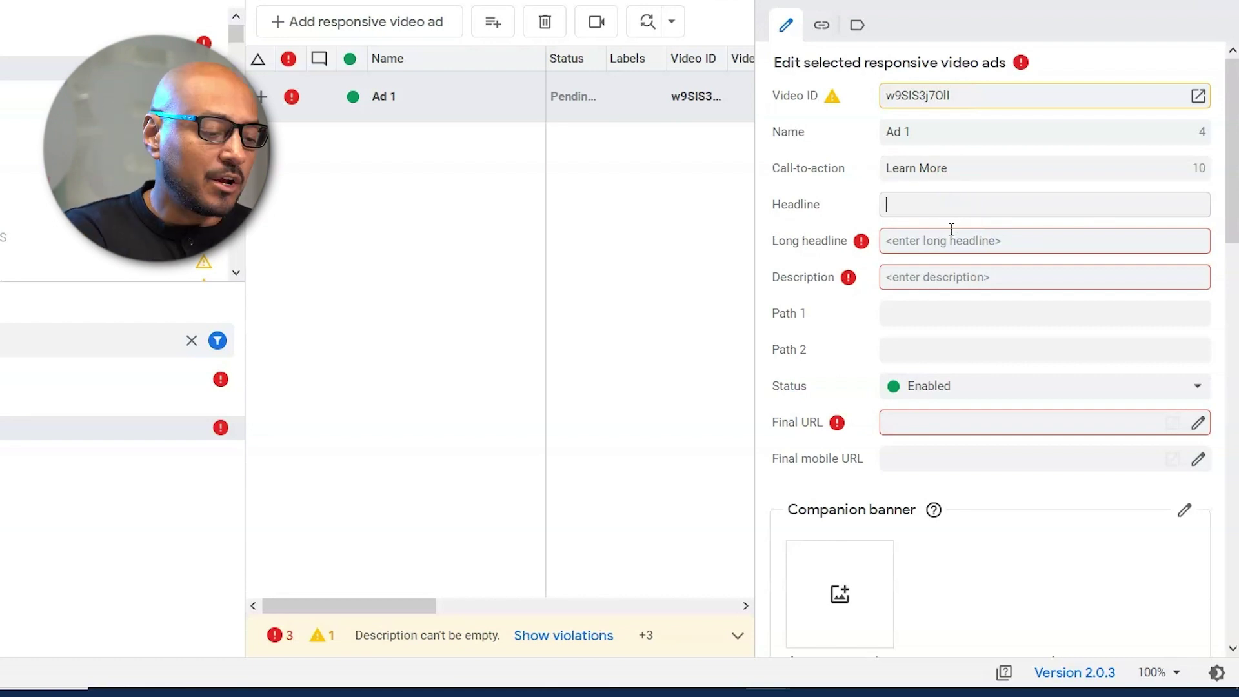
text(Amazing Video)
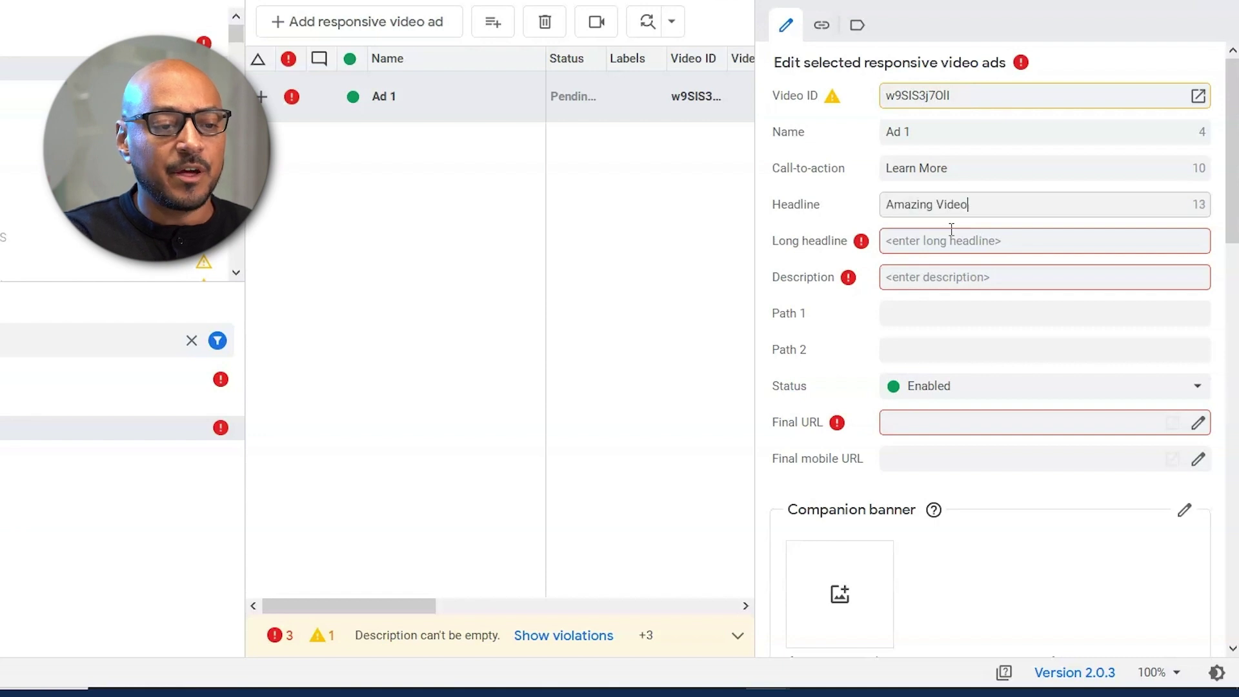
key(Return)
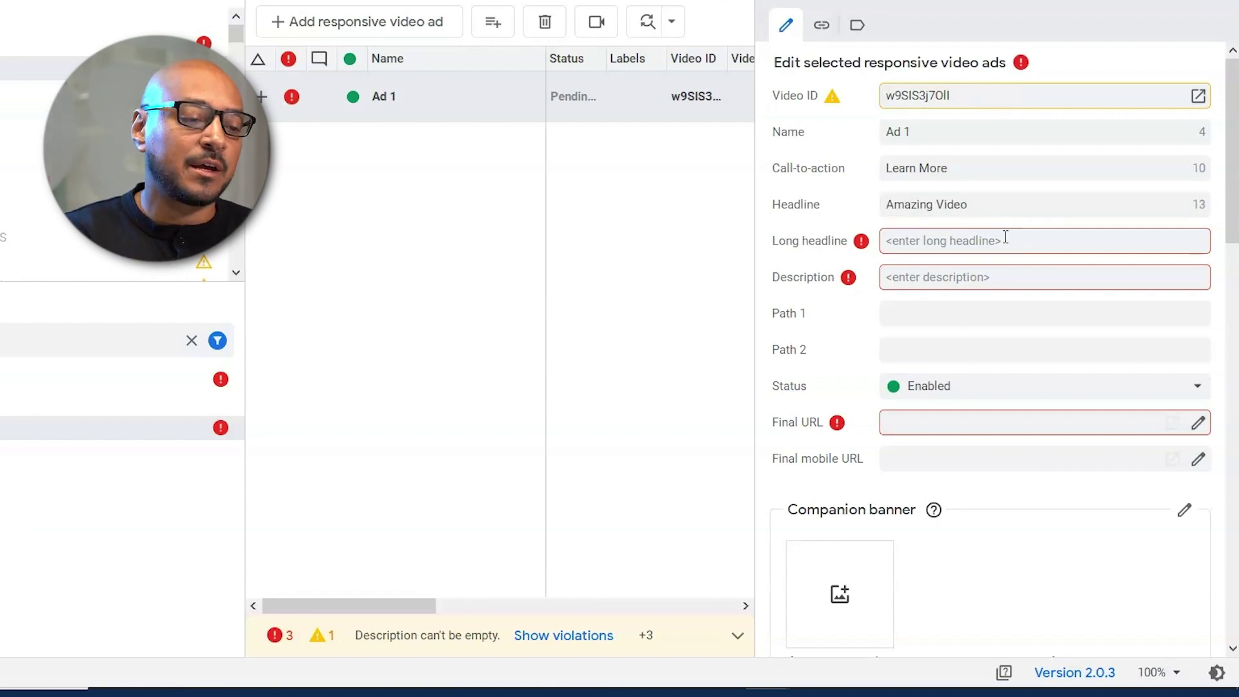
click(1005, 240)
text(Watch This )
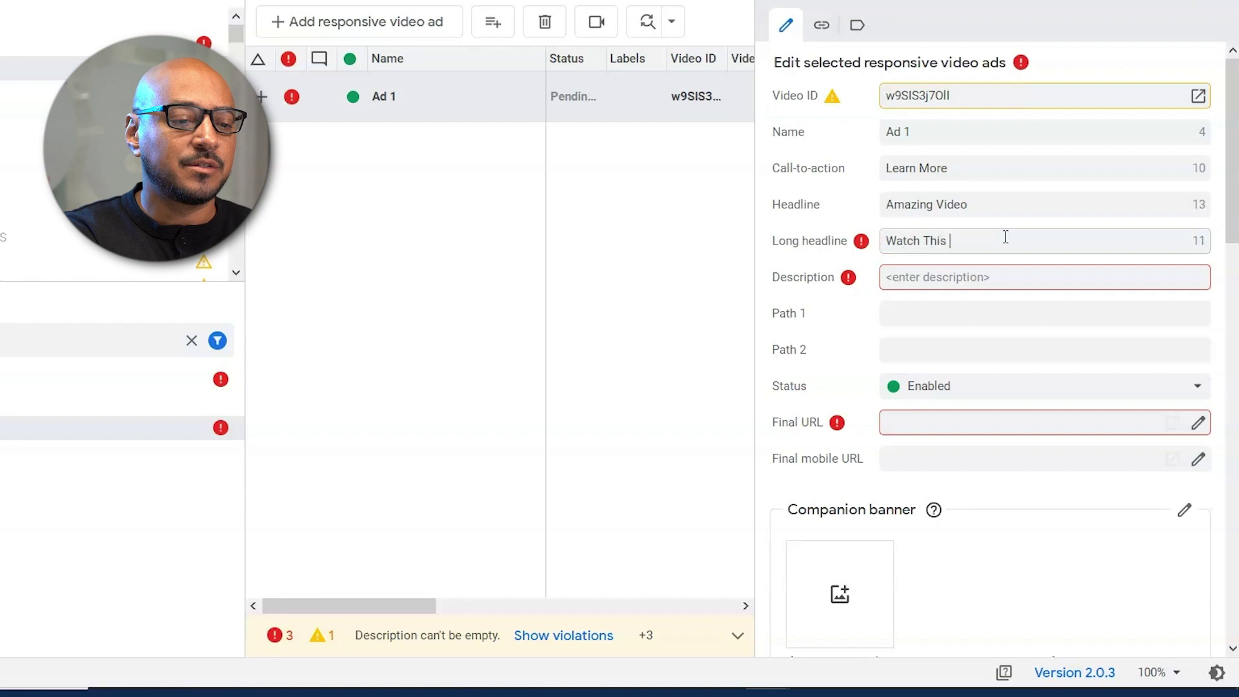
text(Amazin Video)
key(Return)
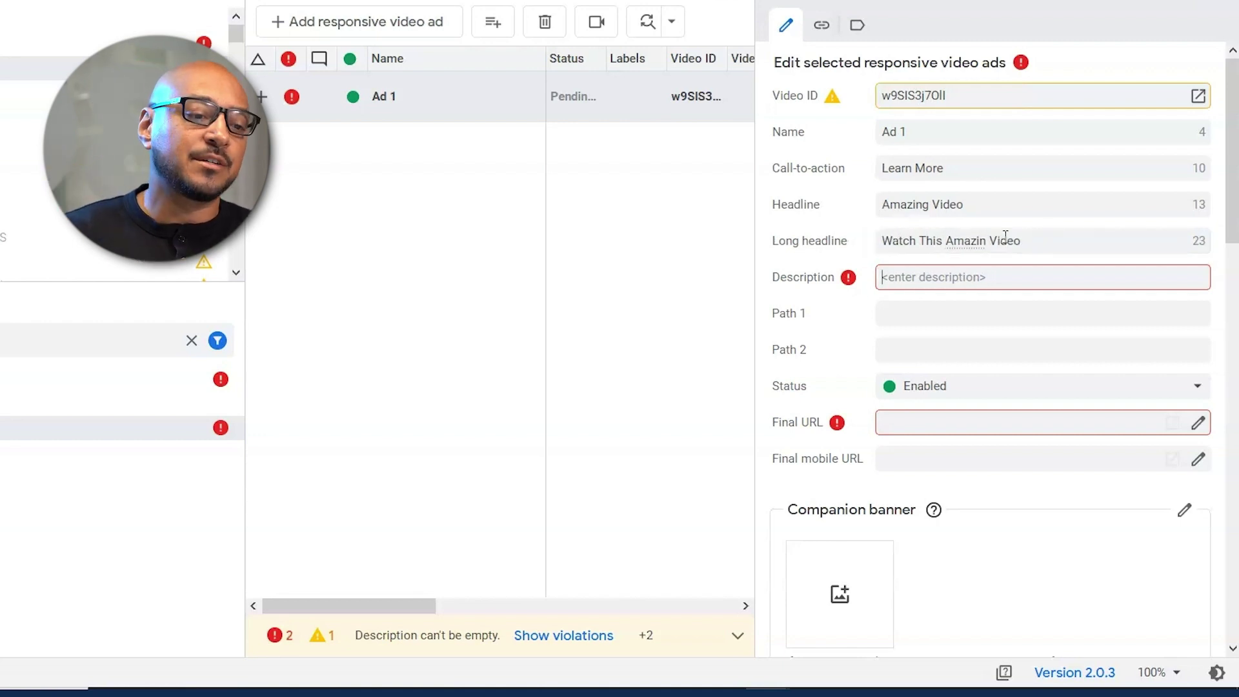
Step: Write the description 'Watch this amazing video and learn to make money today'
click(988, 270)
text(Watch this )
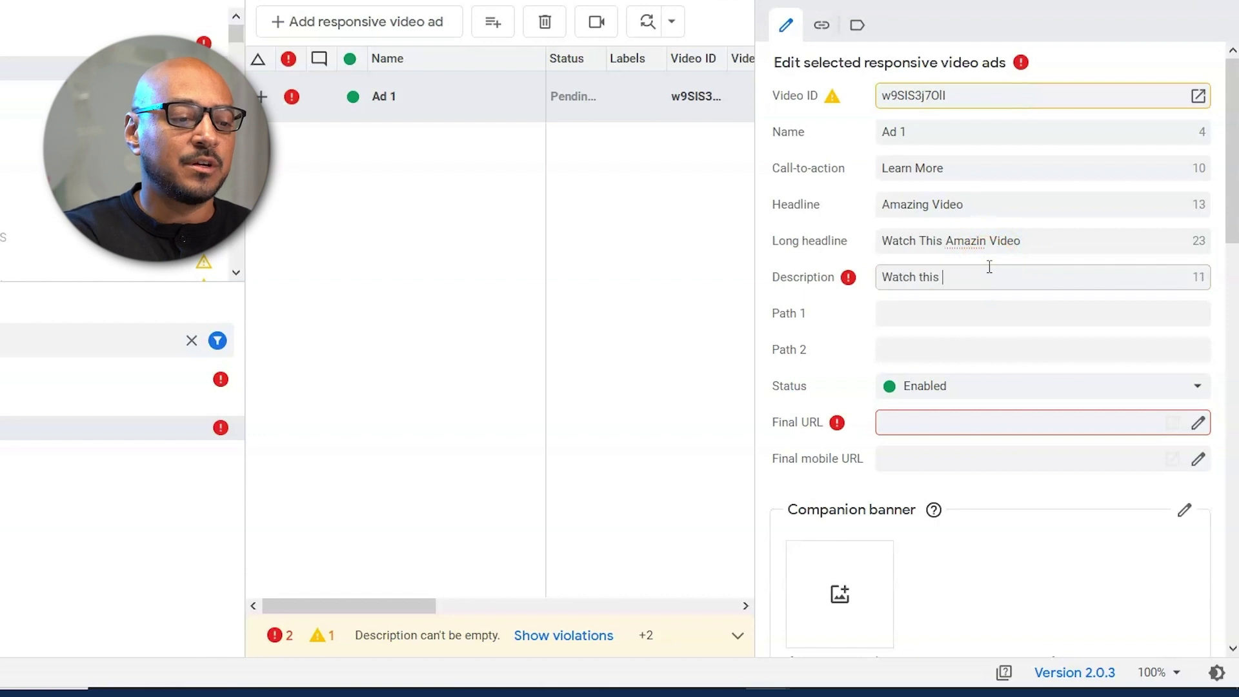
text(amazin)
key(BackSpace)
key(BackSpace)
key(BackSpace)
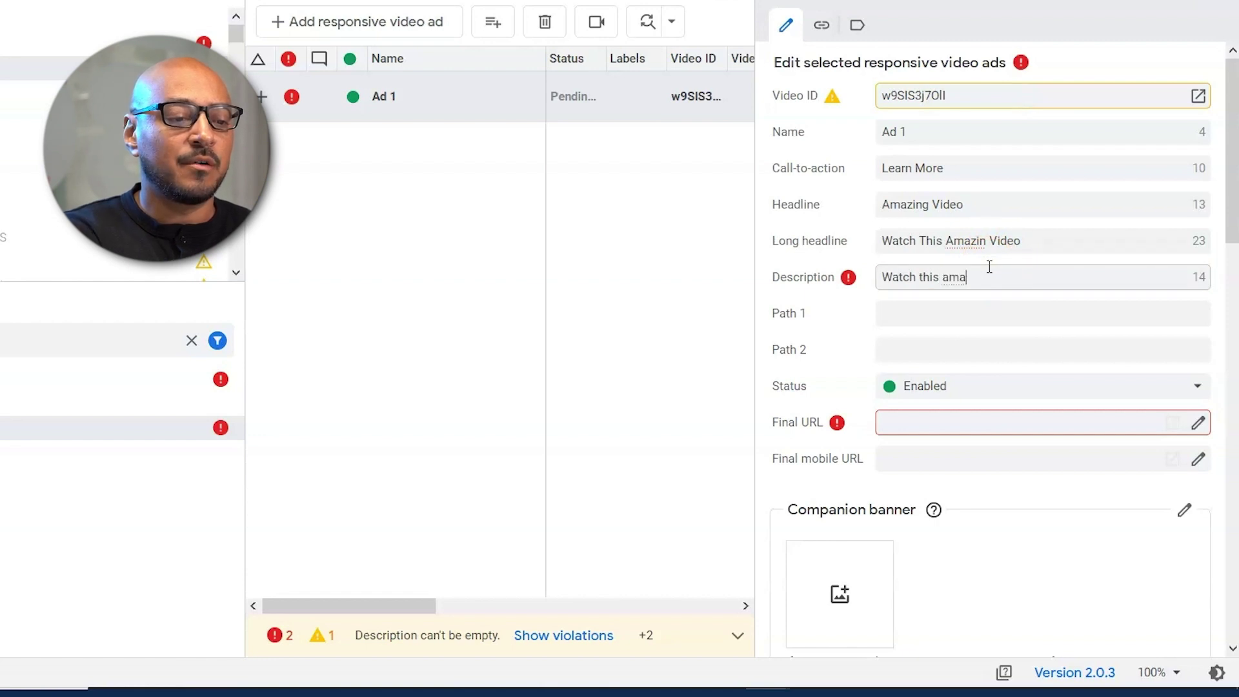
text(zing video and learn to make money today)
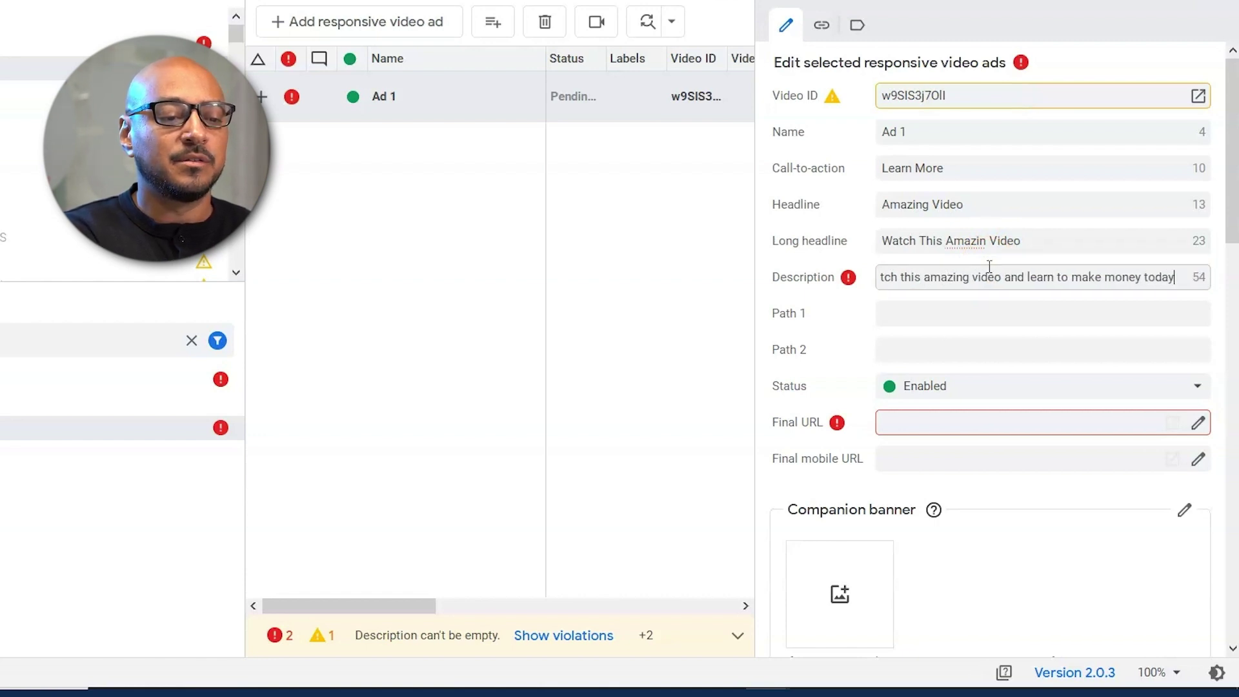
click(941, 314)
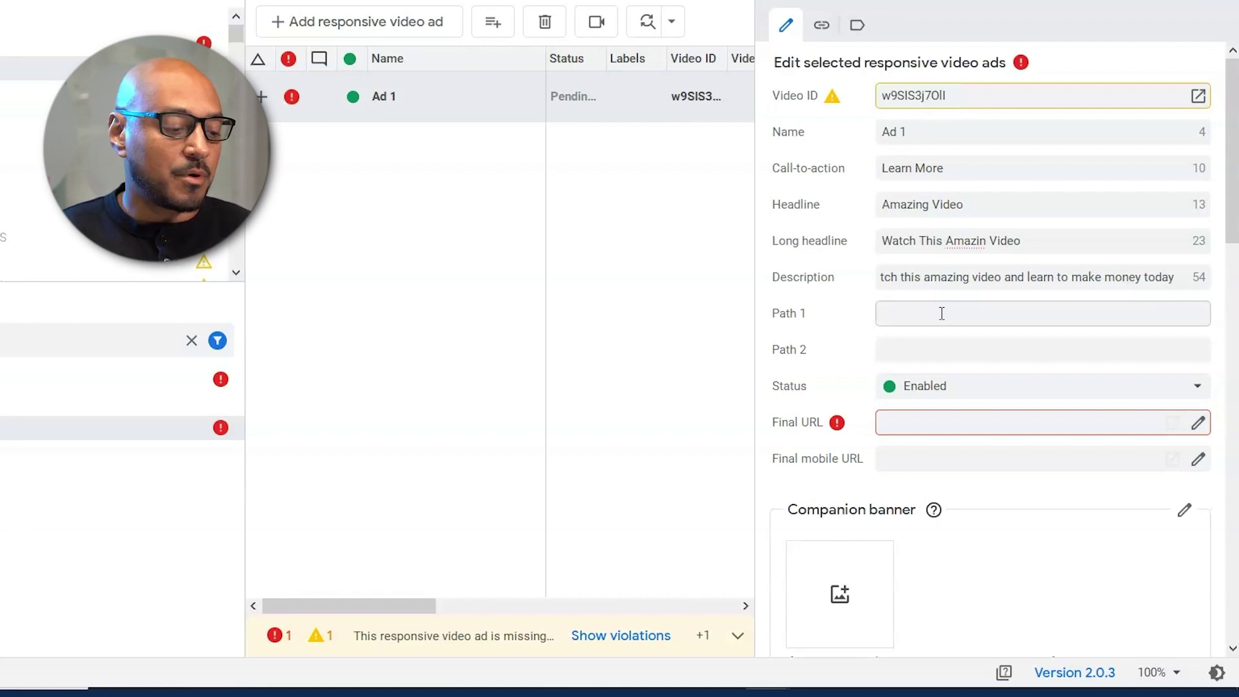
text(make-money)
key(Tab)
text(online)
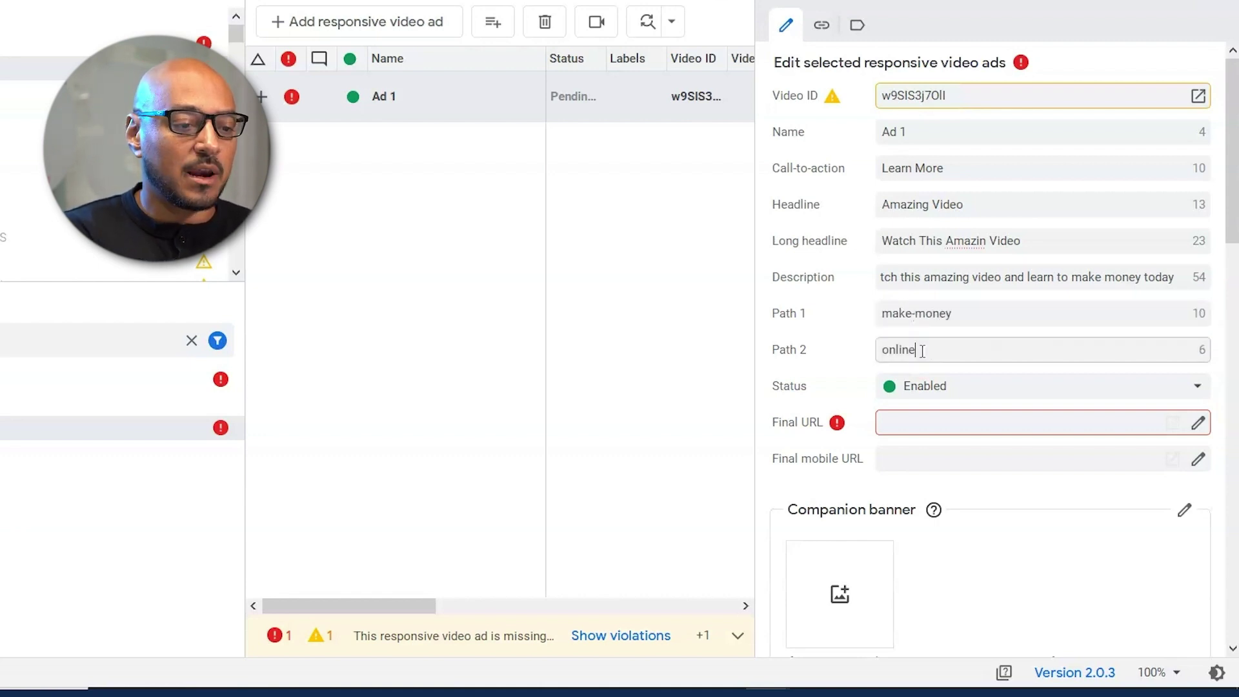
click(923, 430)
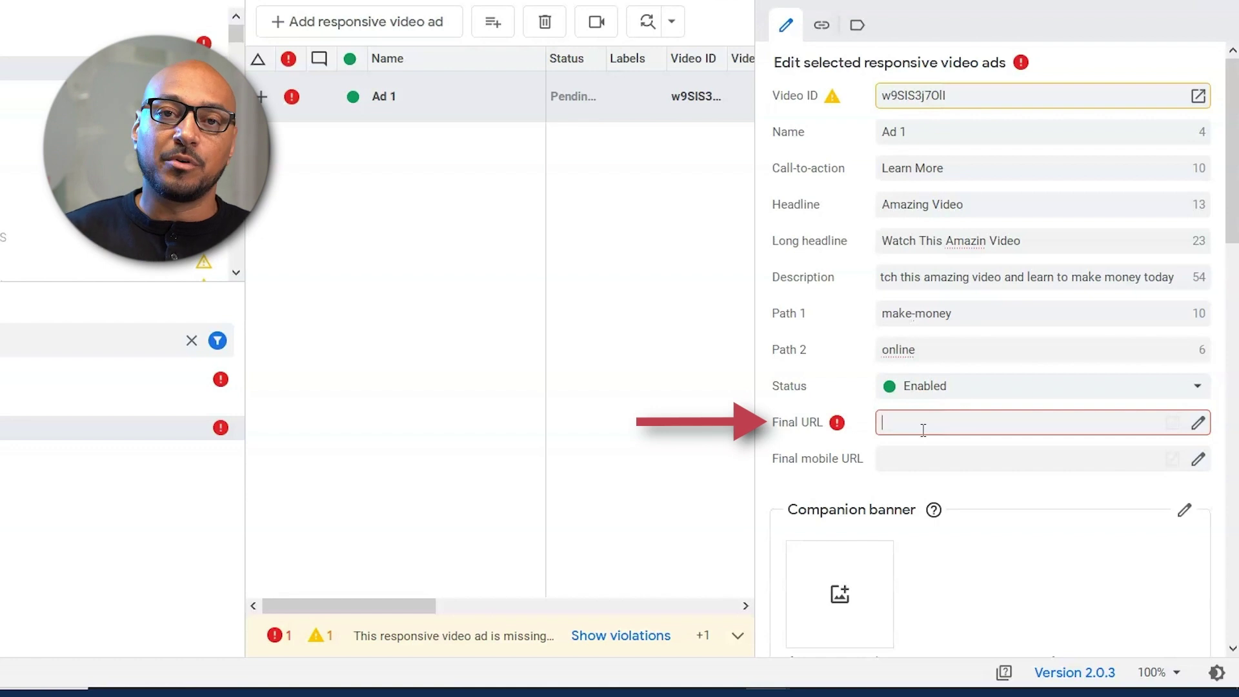
text(https://www.google.com)
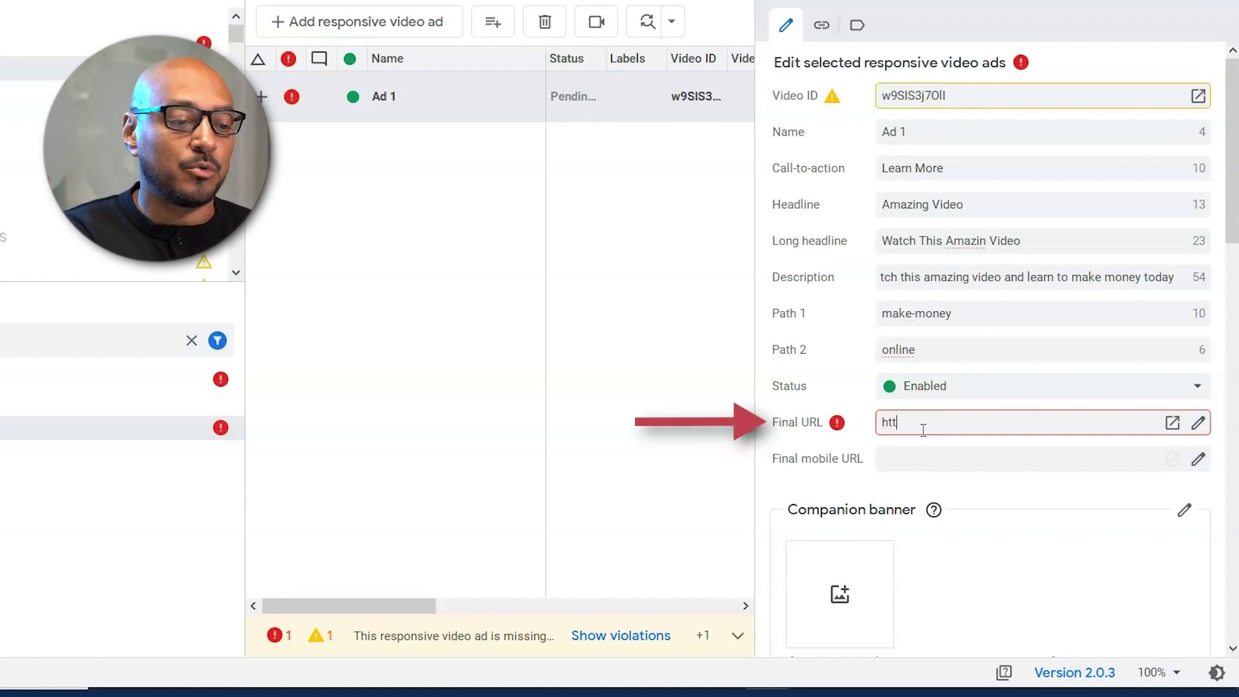
key(Return)
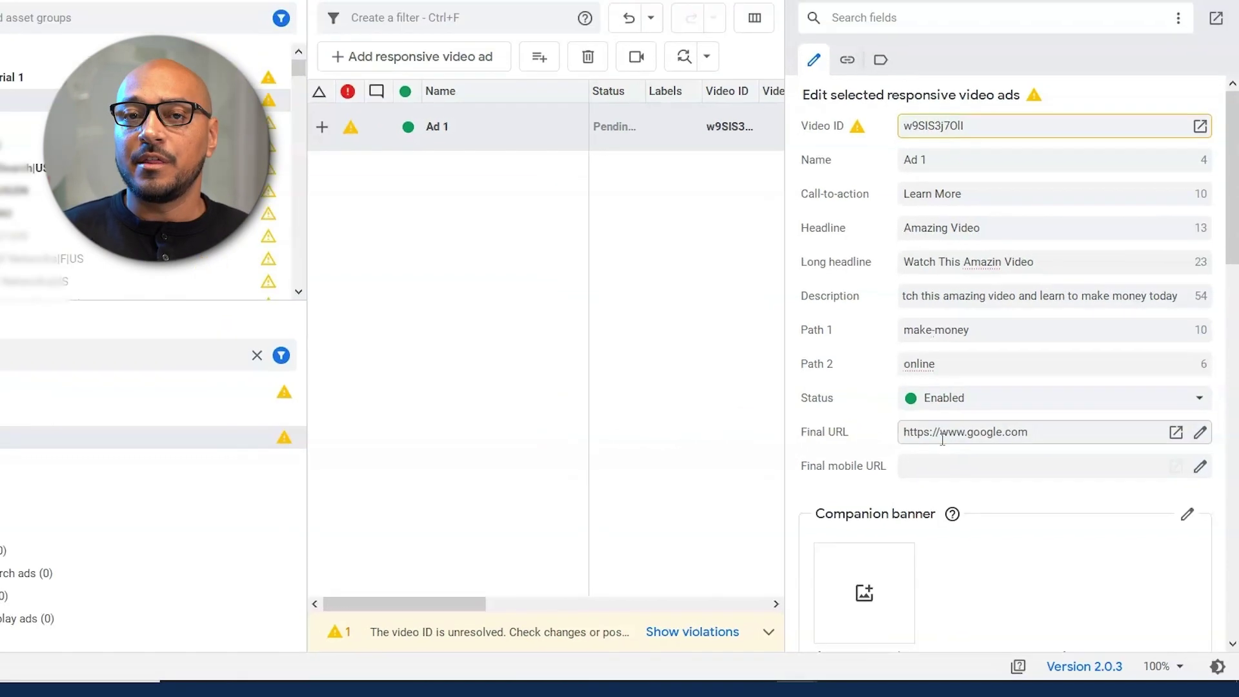
Step: Under Negative mobile app categories, add All Apps at campaign level
click(454, 273)
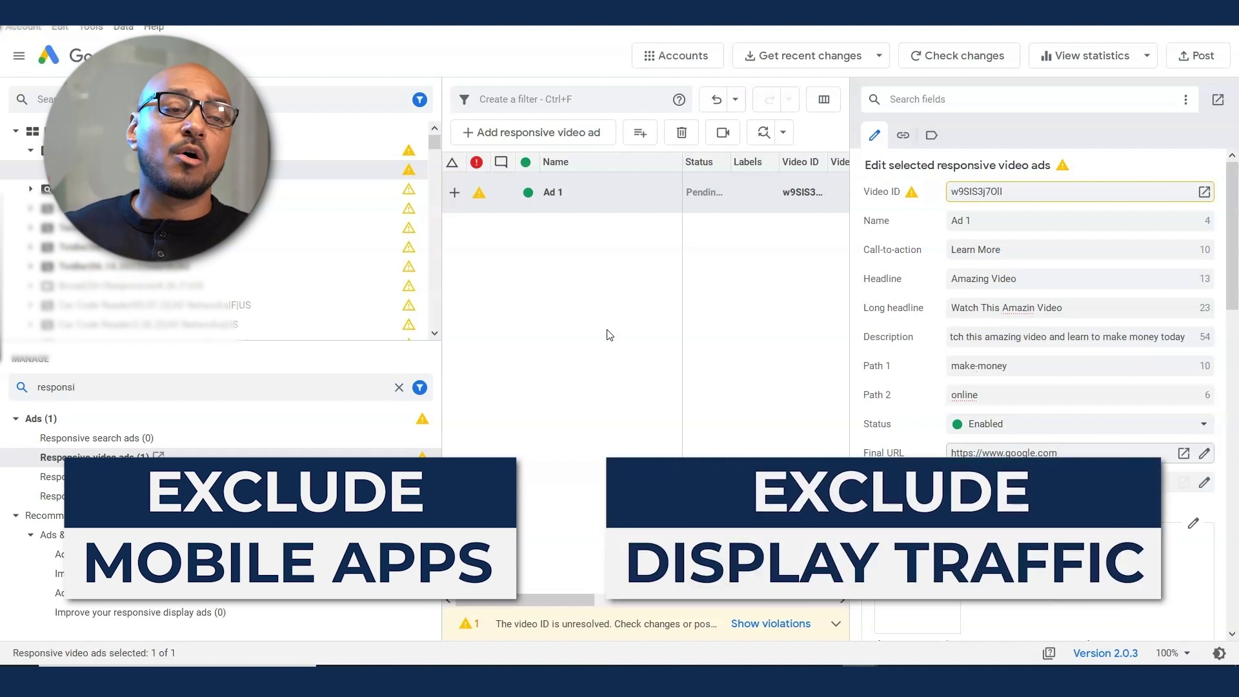
double_click(150, 387)
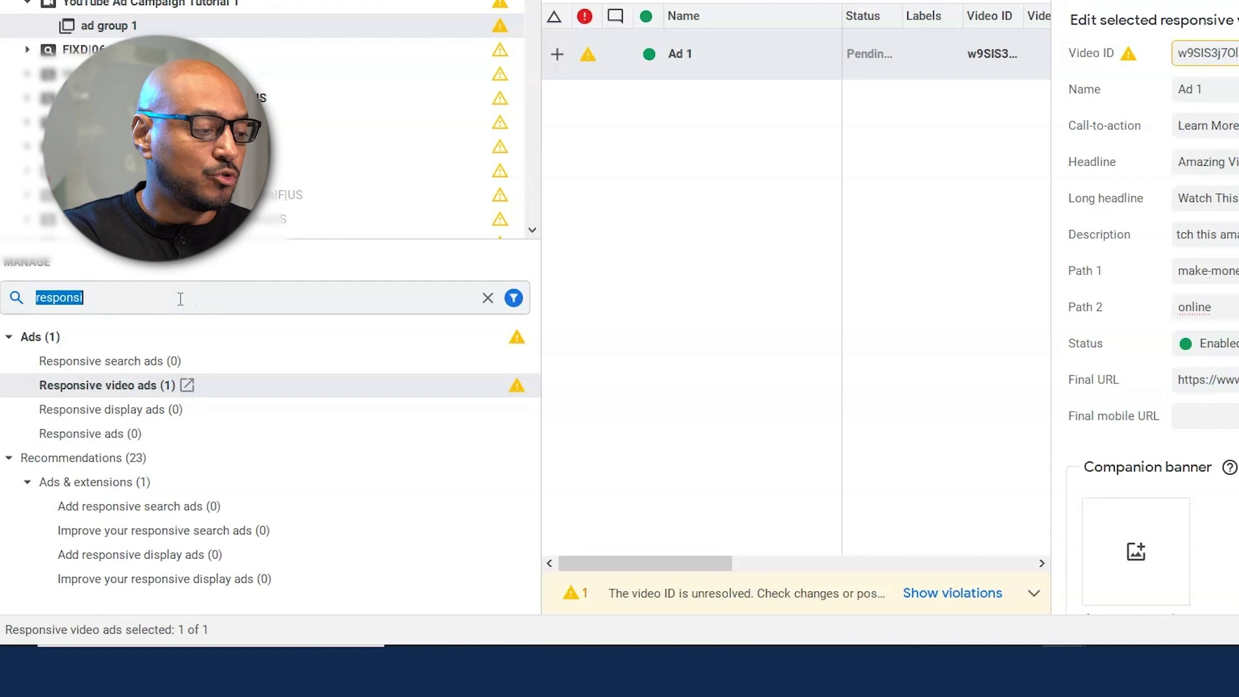
text(mobile)
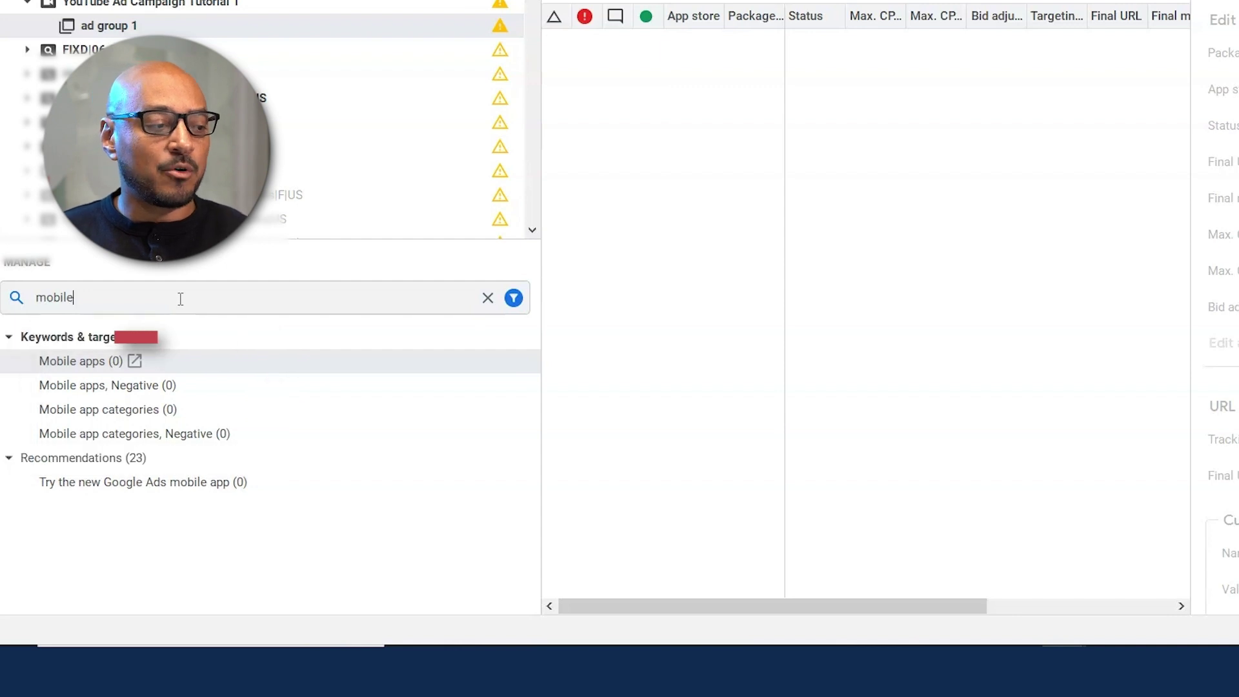
click(137, 440)
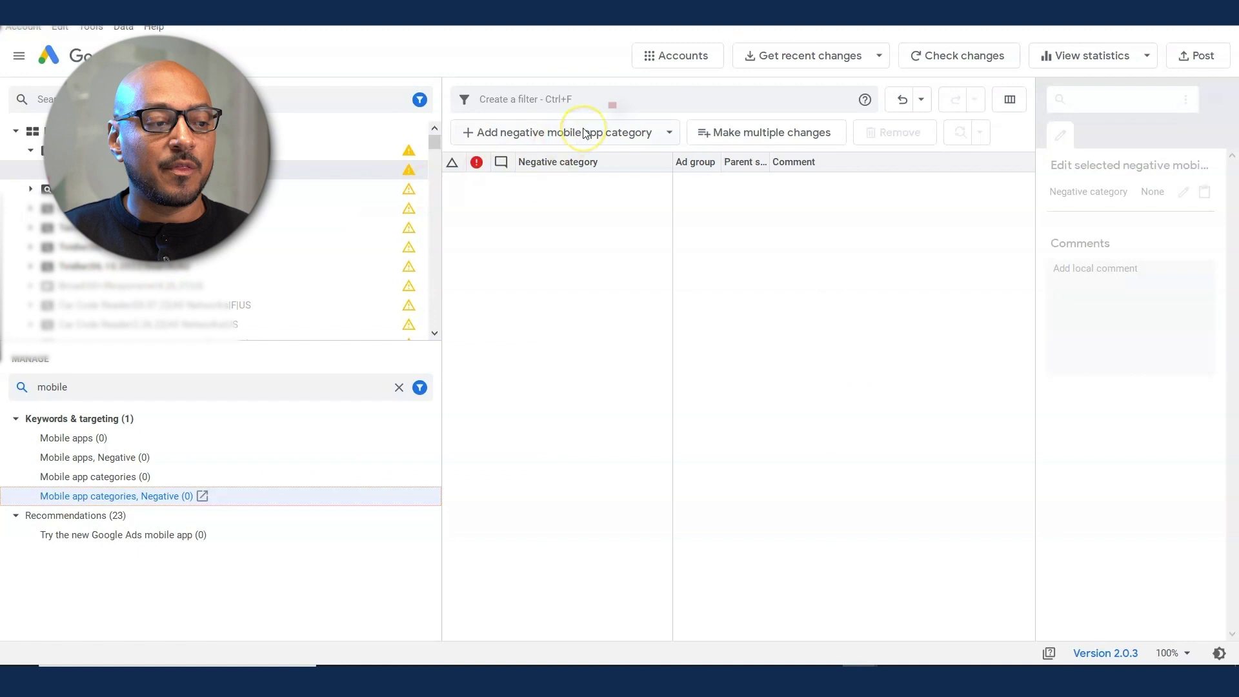
click(586, 134)
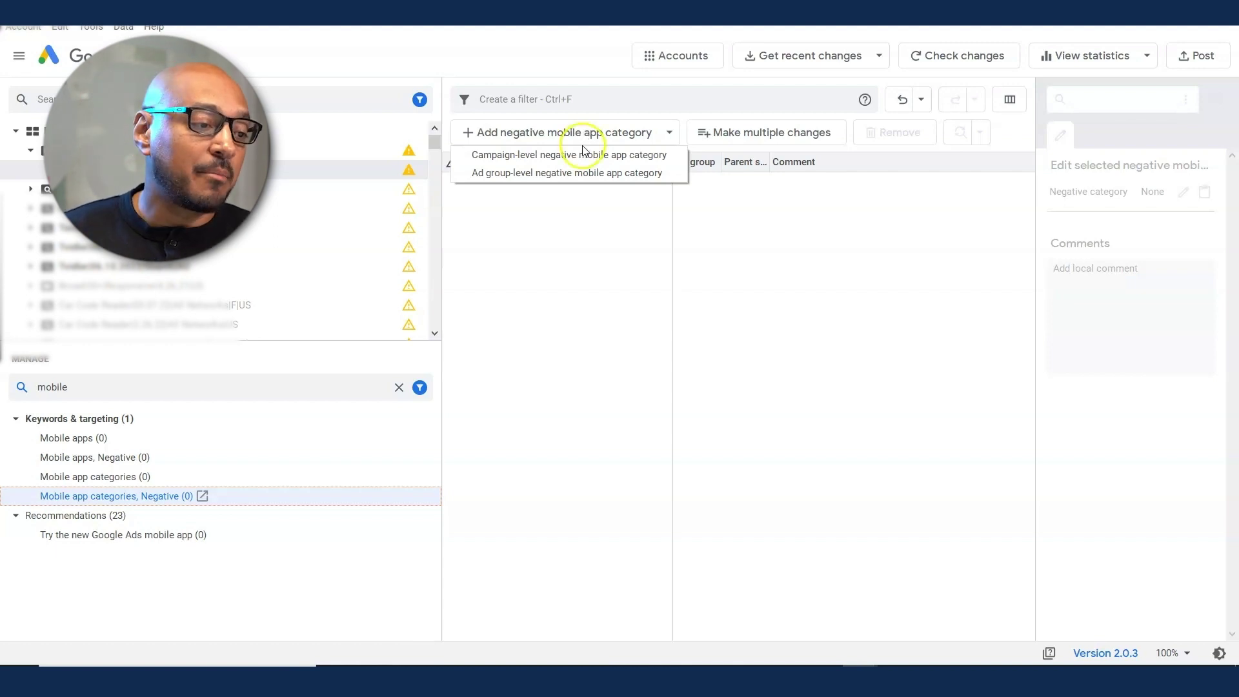
click(582, 152)
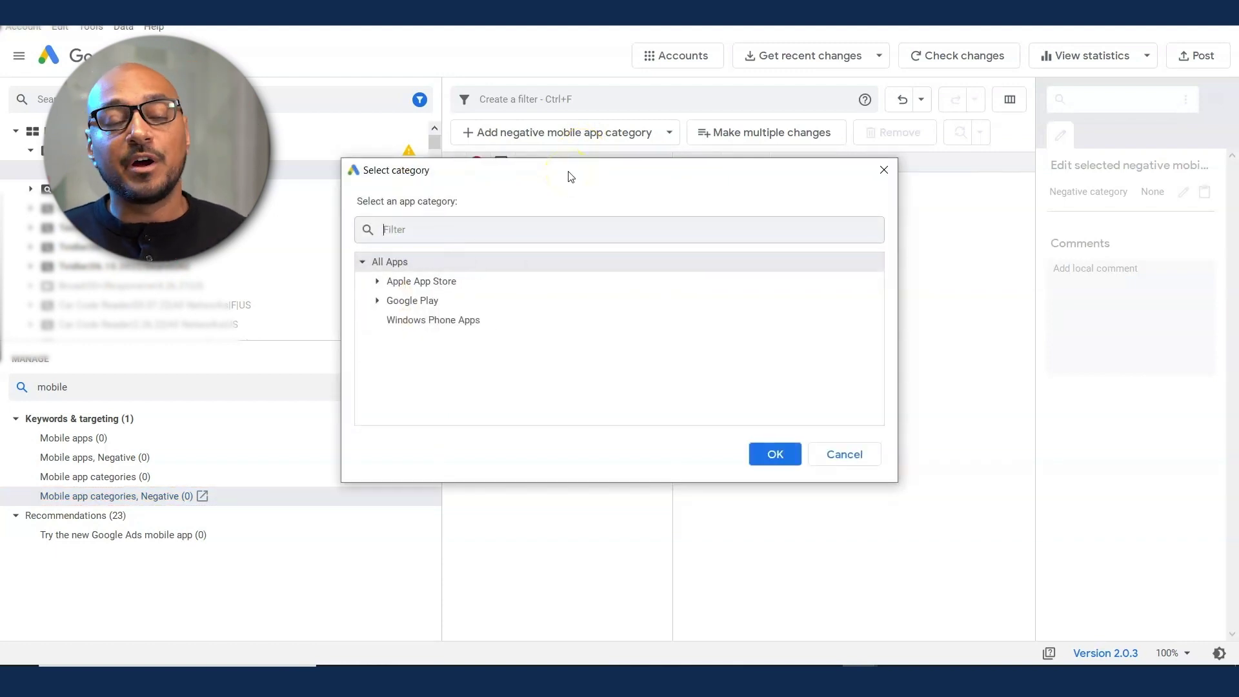
click(771, 452)
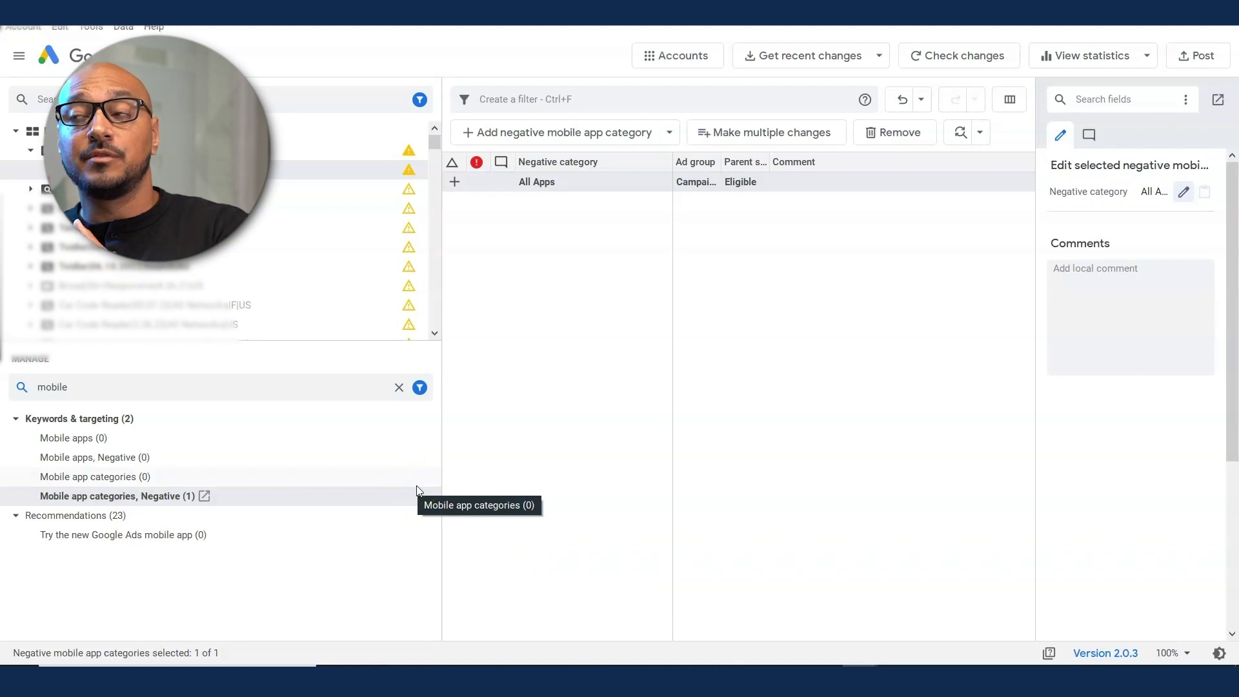
Step: Open the Negative placements list and copy the placement address from Notepad
double_click(134, 381)
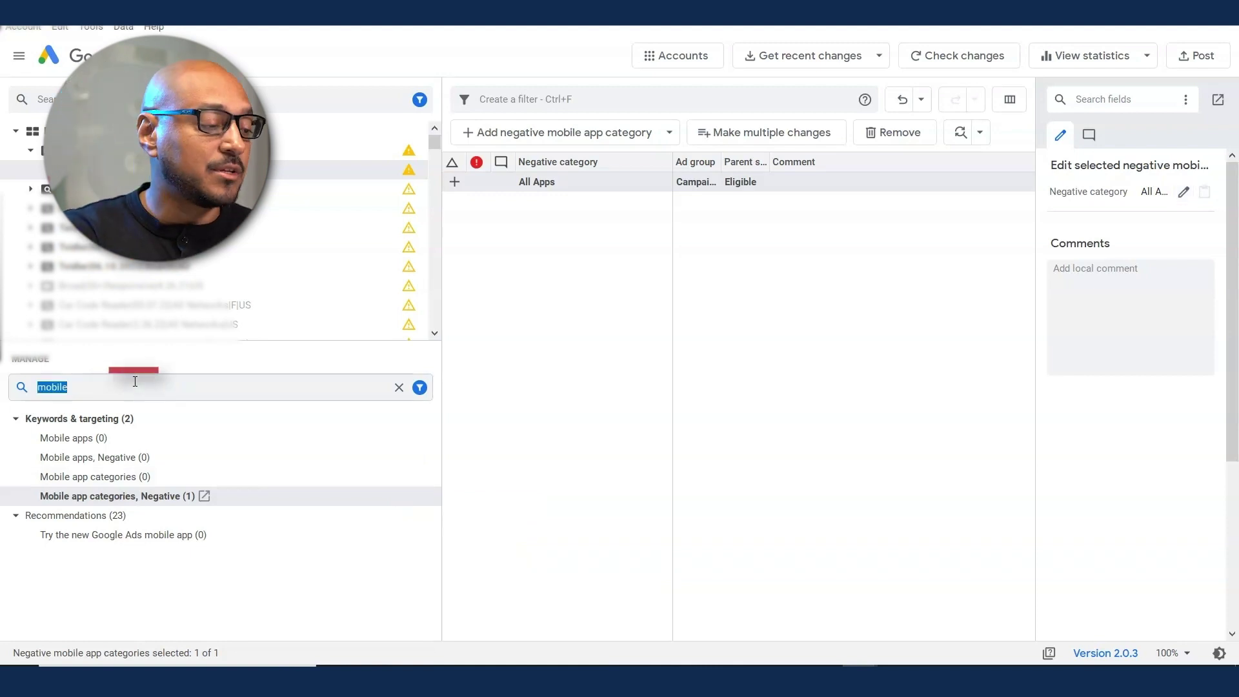
text(placement)
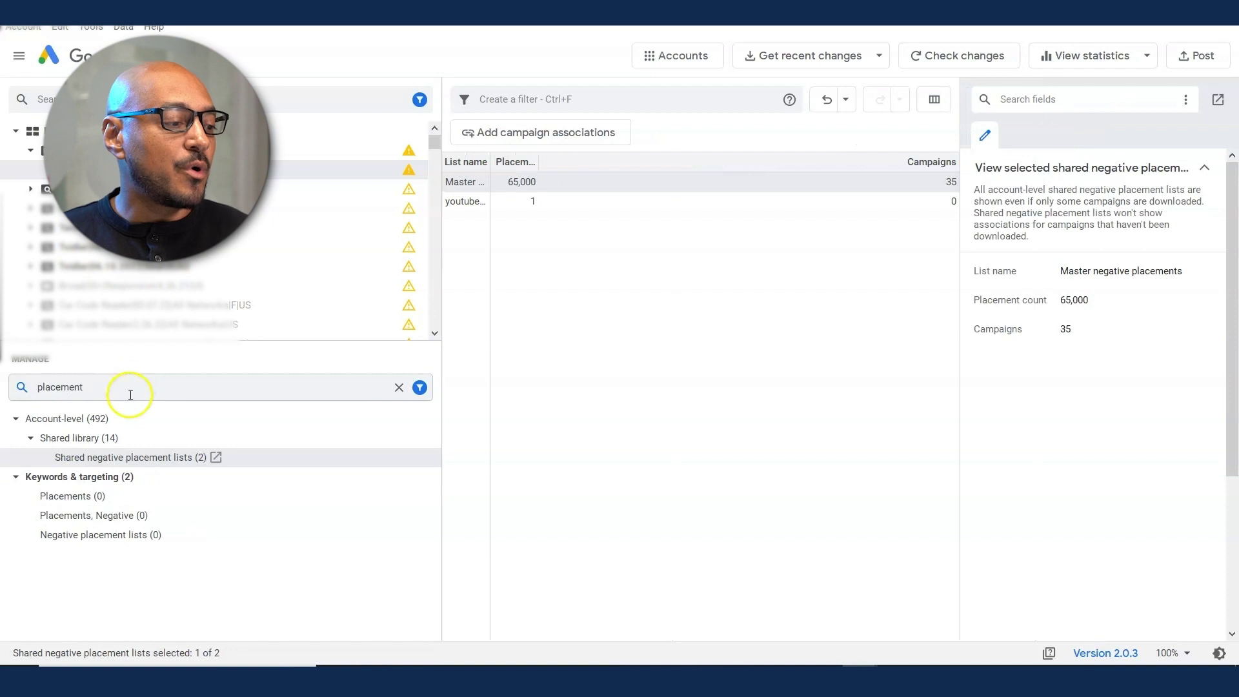
click(121, 516)
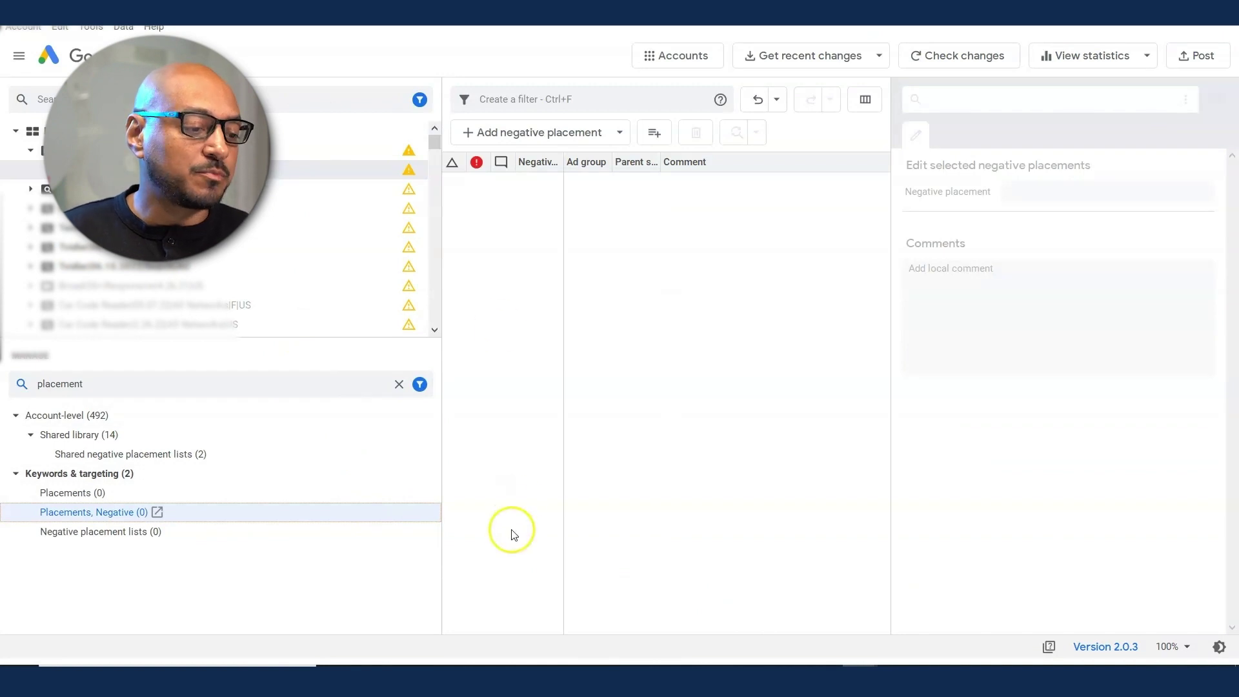
mouse_move(514, 658)
click(490, 619)
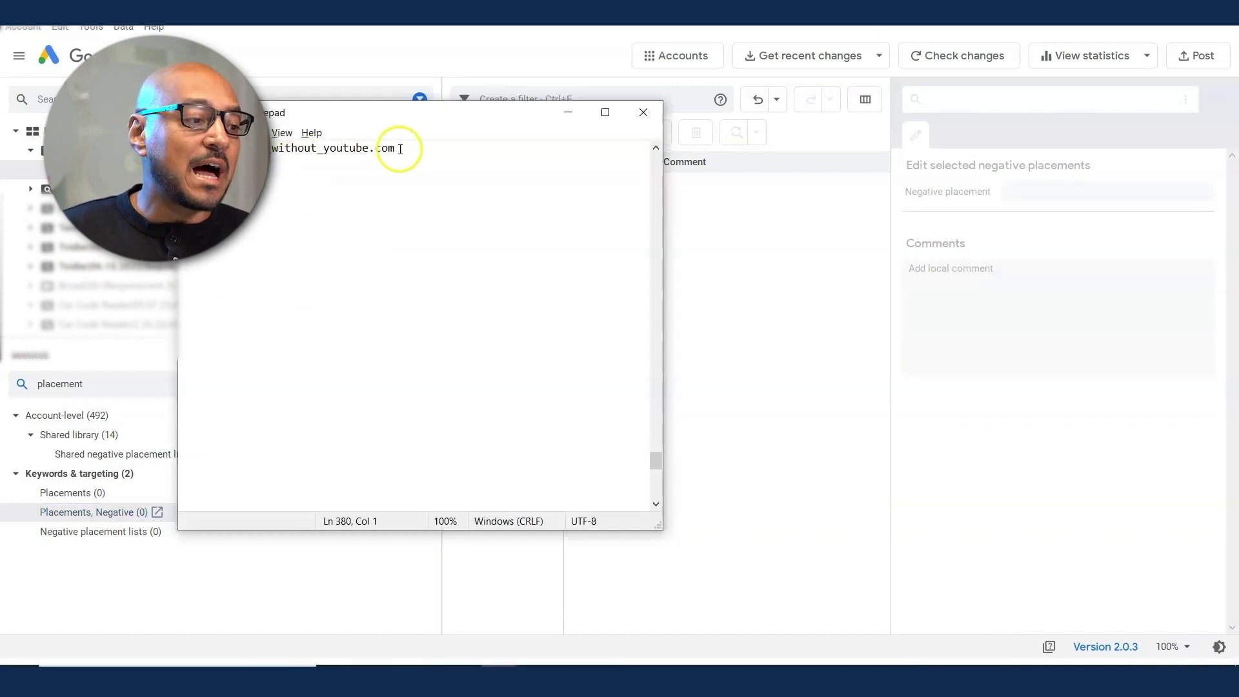
drag(433, 148, 193, 151)
right_click(193, 150)
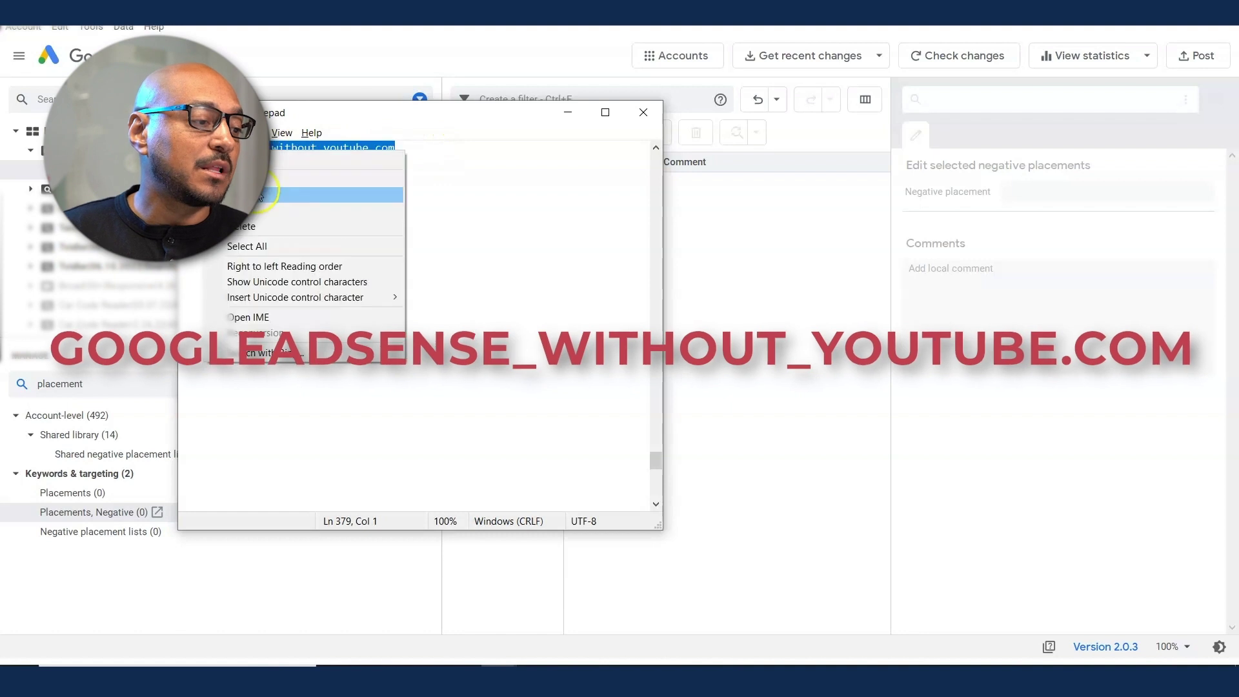
click(258, 192)
click(567, 112)
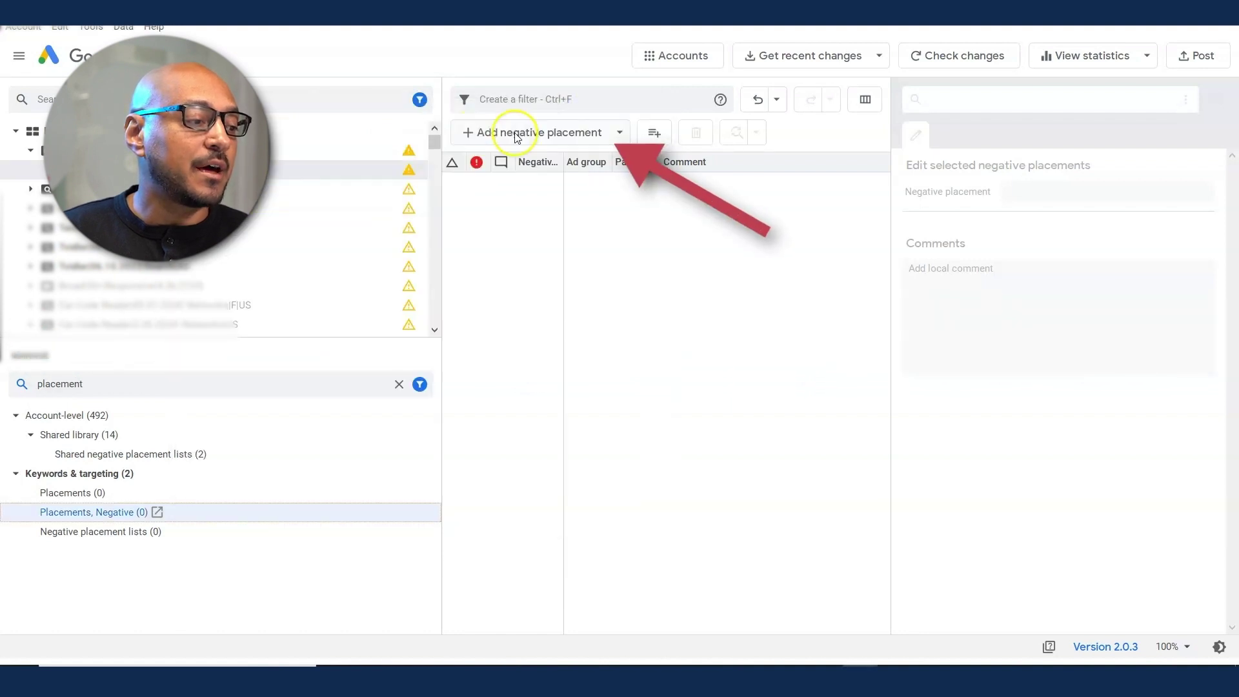
Step: Add a campaign-level negative placement with the pasted googleadsense_without_youtube.com address
click(514, 133)
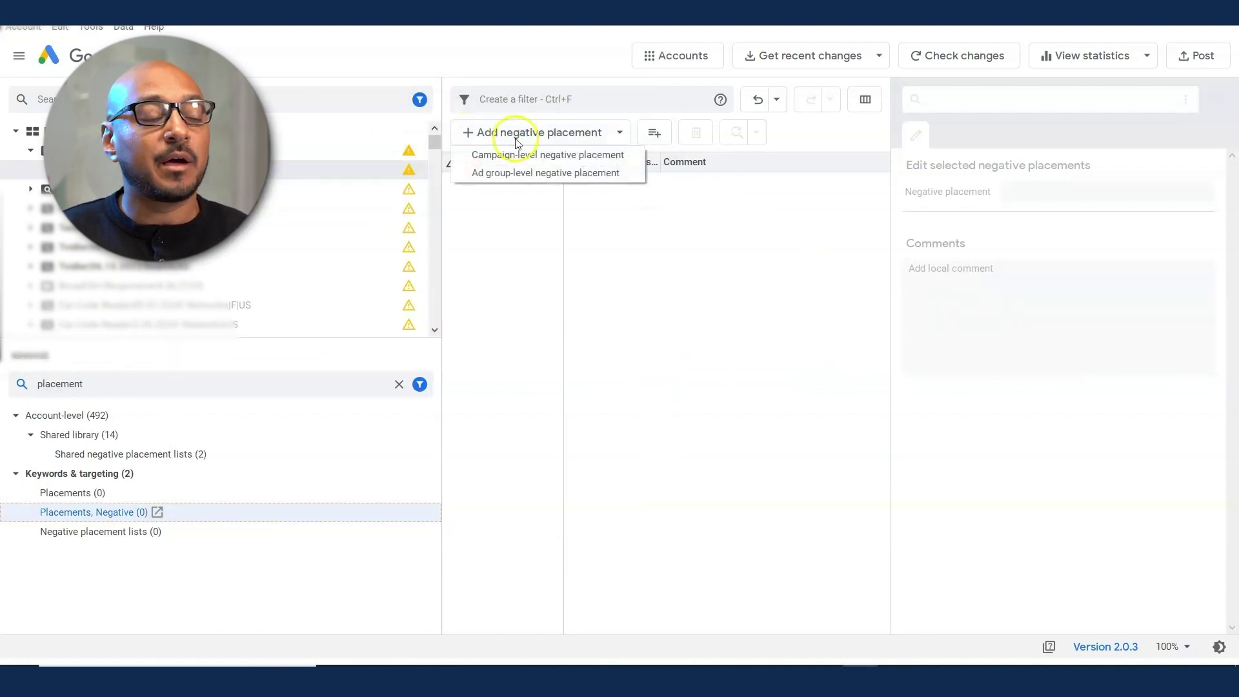
click(514, 154)
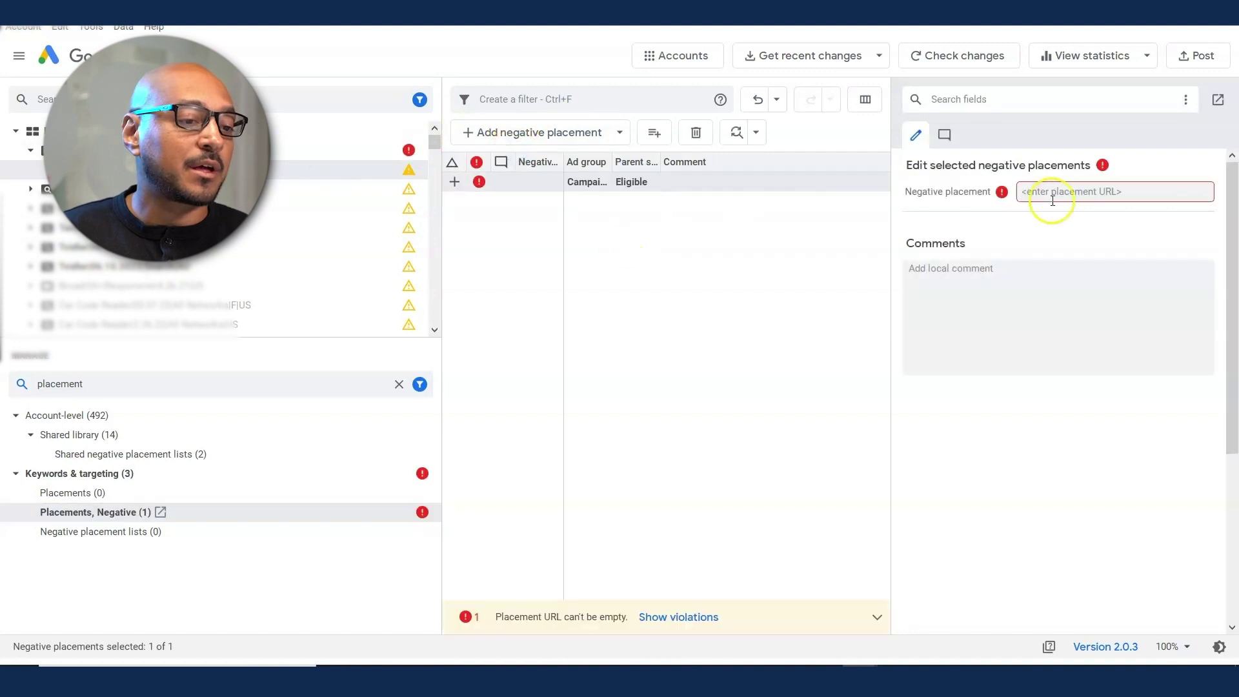
click(1052, 193)
right_click(1052, 195)
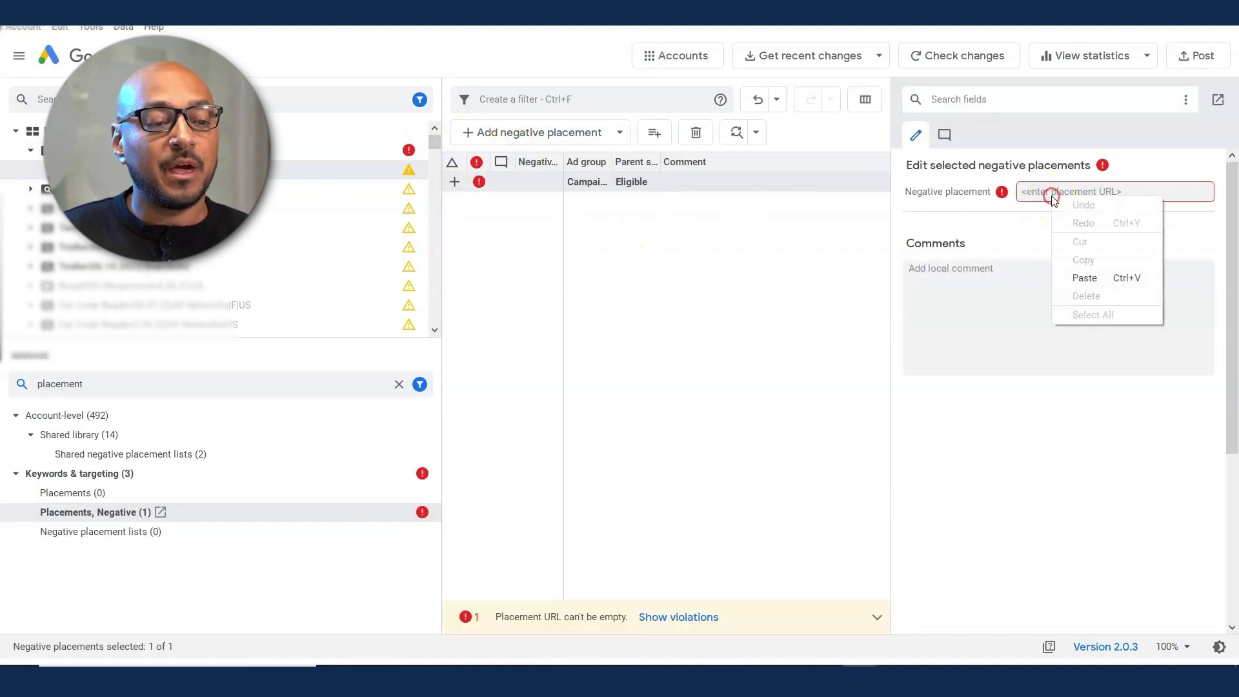
click(1084, 277)
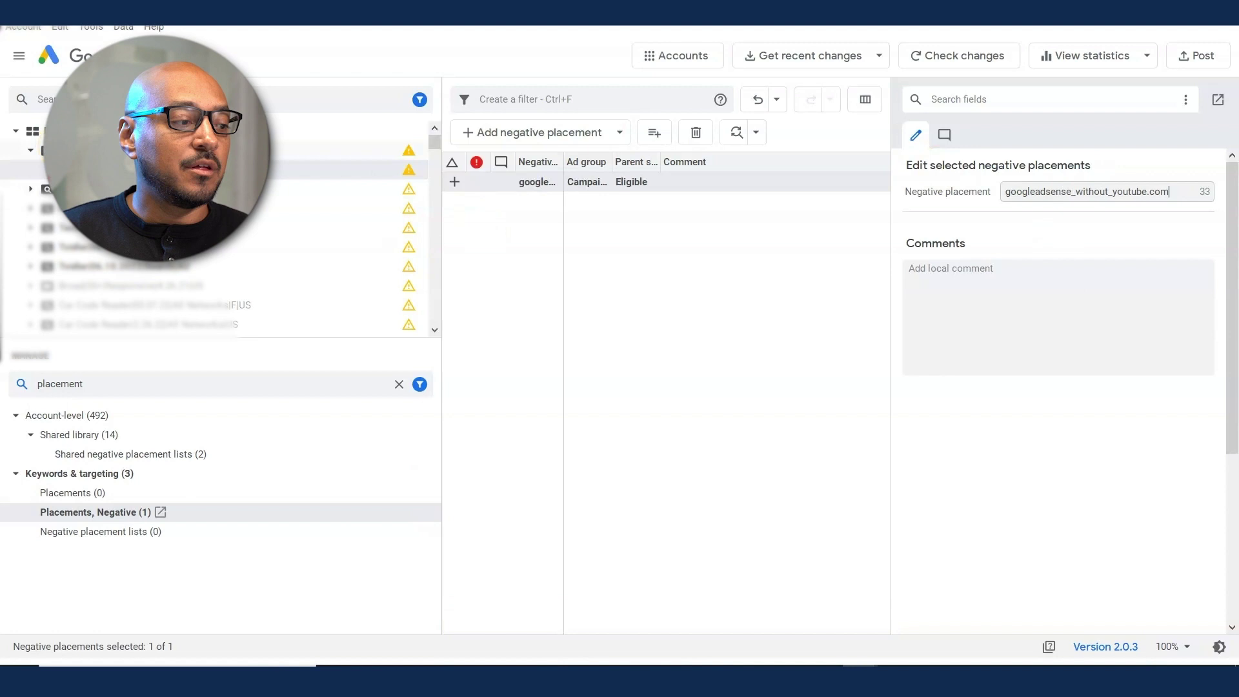
key(Return)
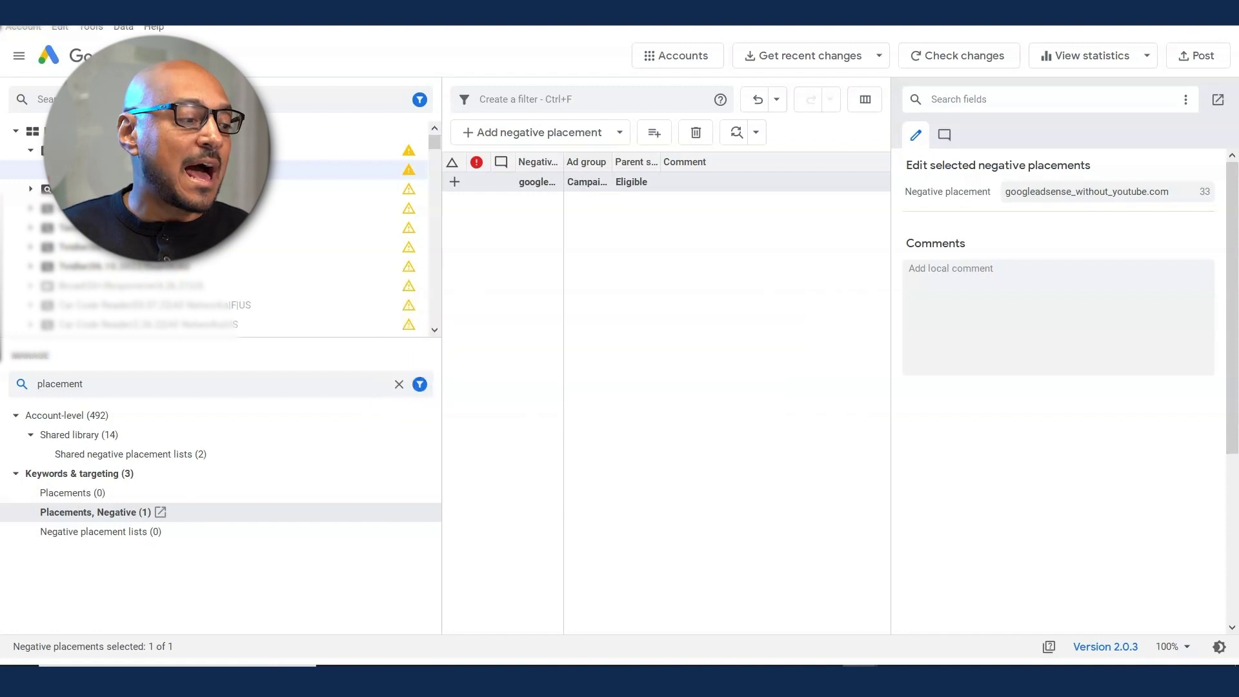
Step: Open the Negative ages list and add several campaign-level negative age rows
double_click(98, 388)
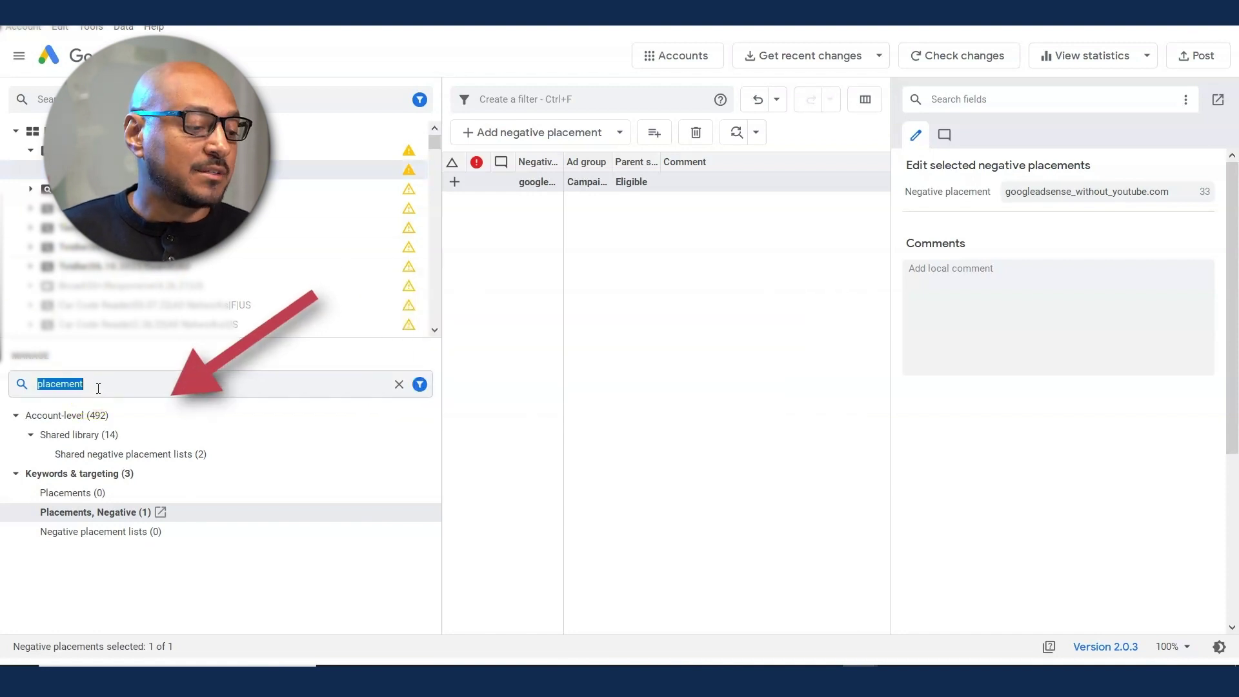
text(age)
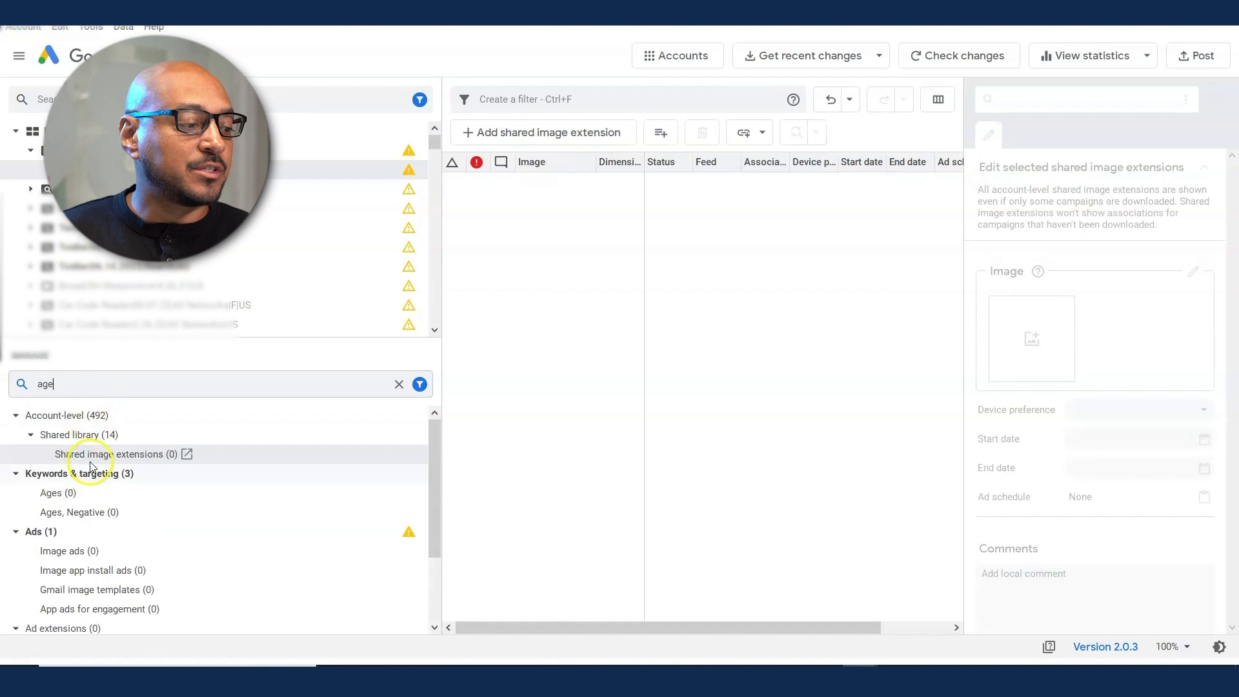
click(81, 511)
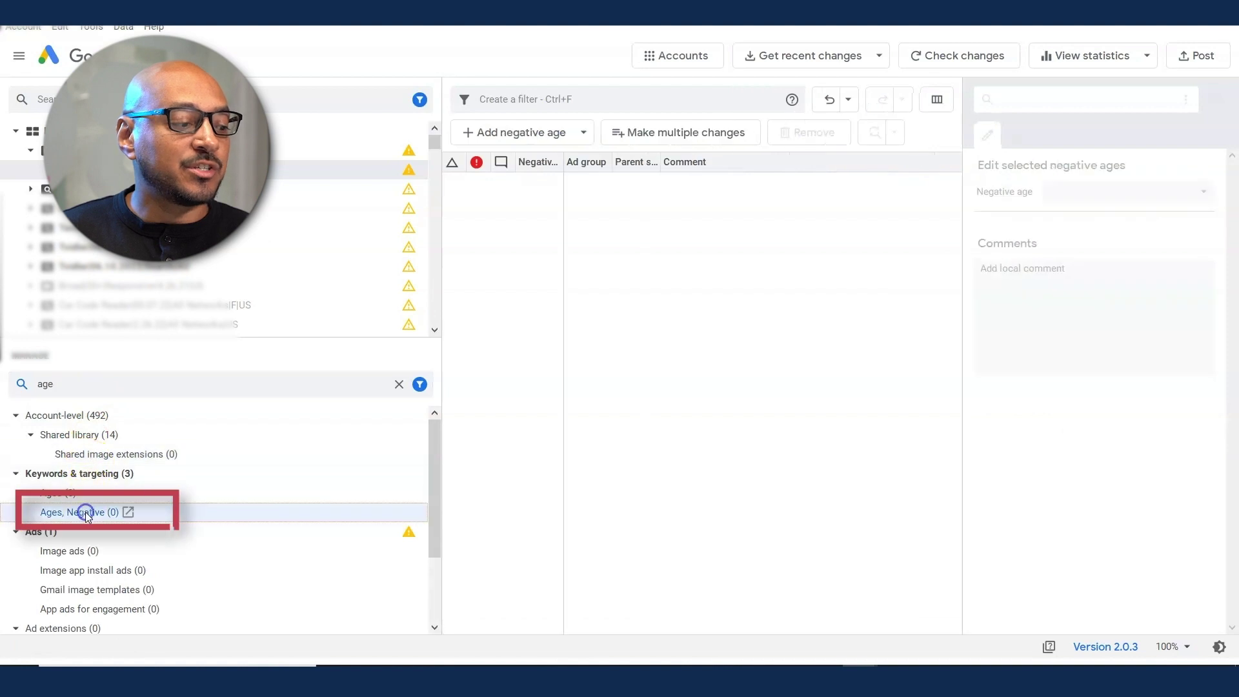
click(564, 130)
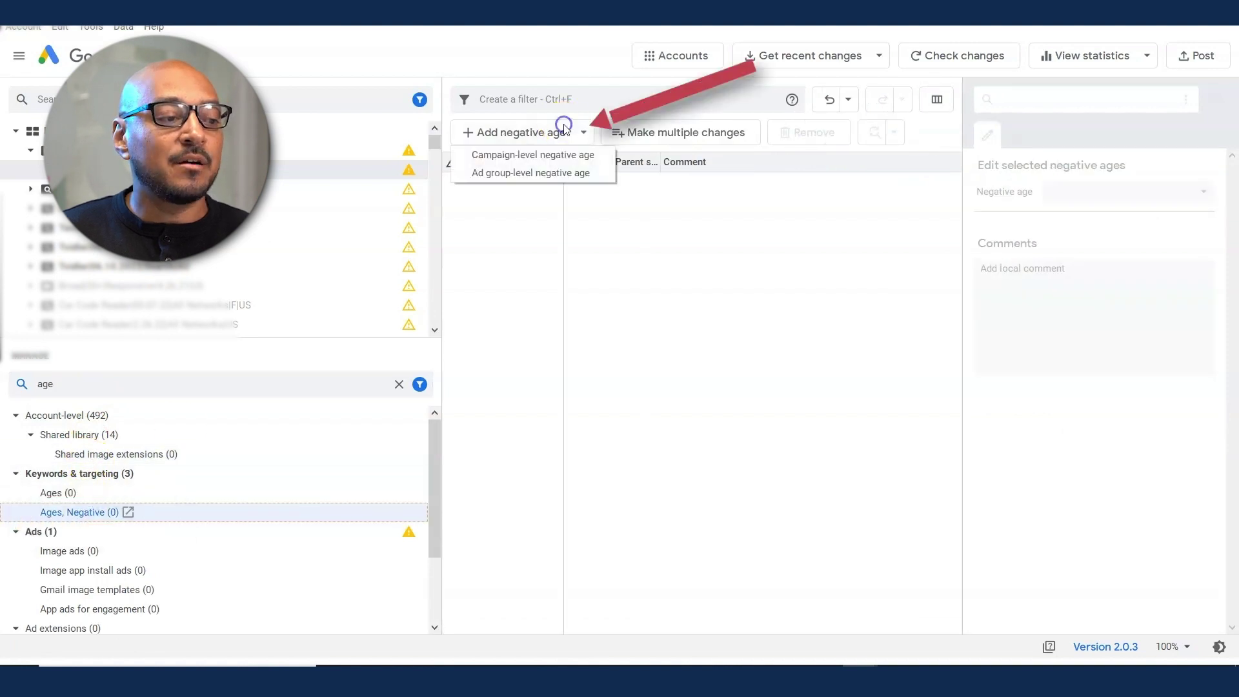
click(564, 157)
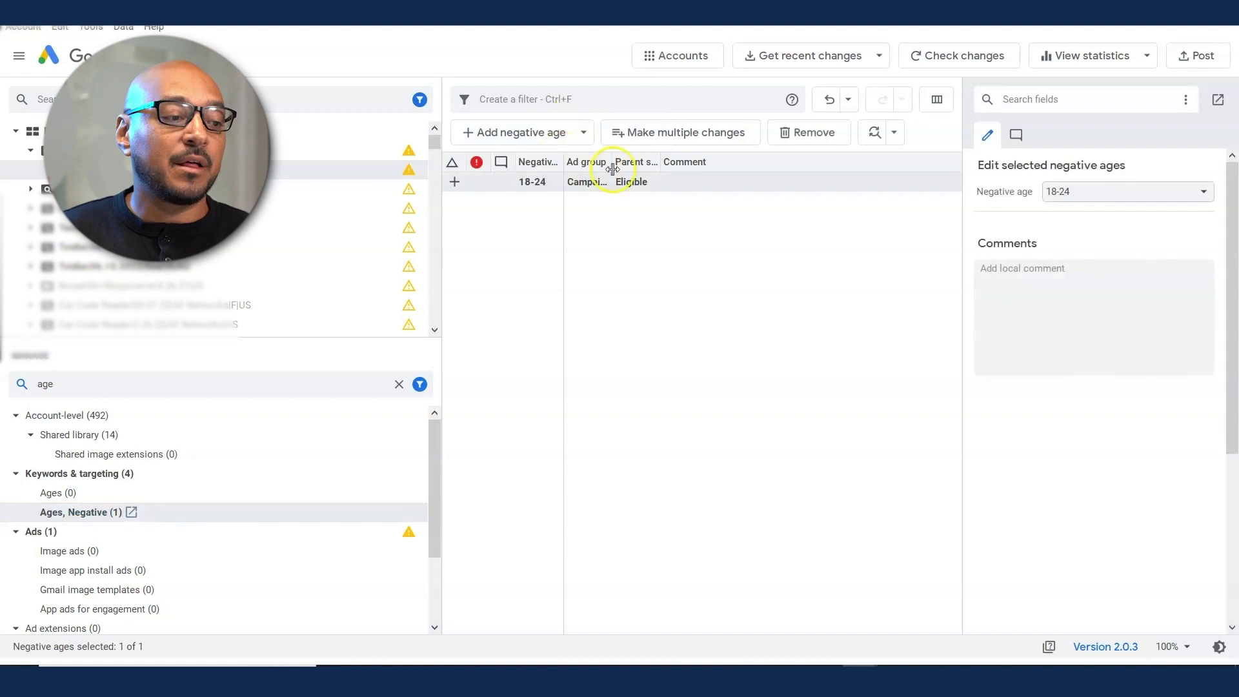
click(557, 136)
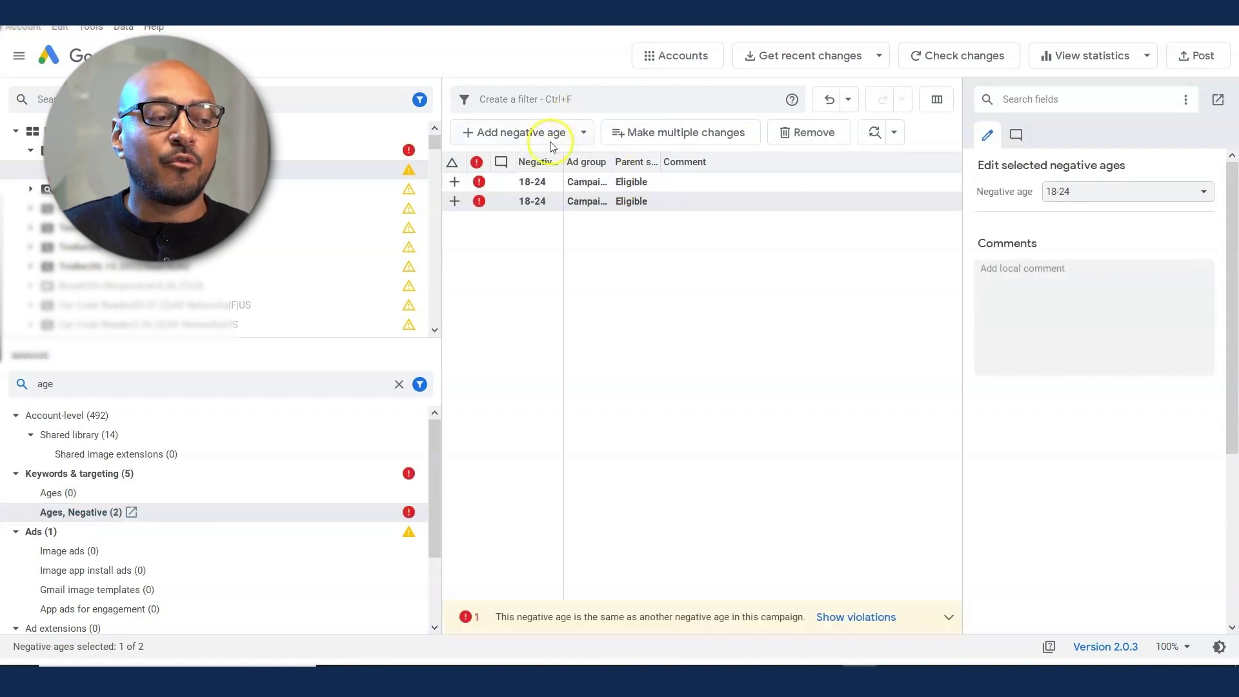
click(553, 140)
click(561, 156)
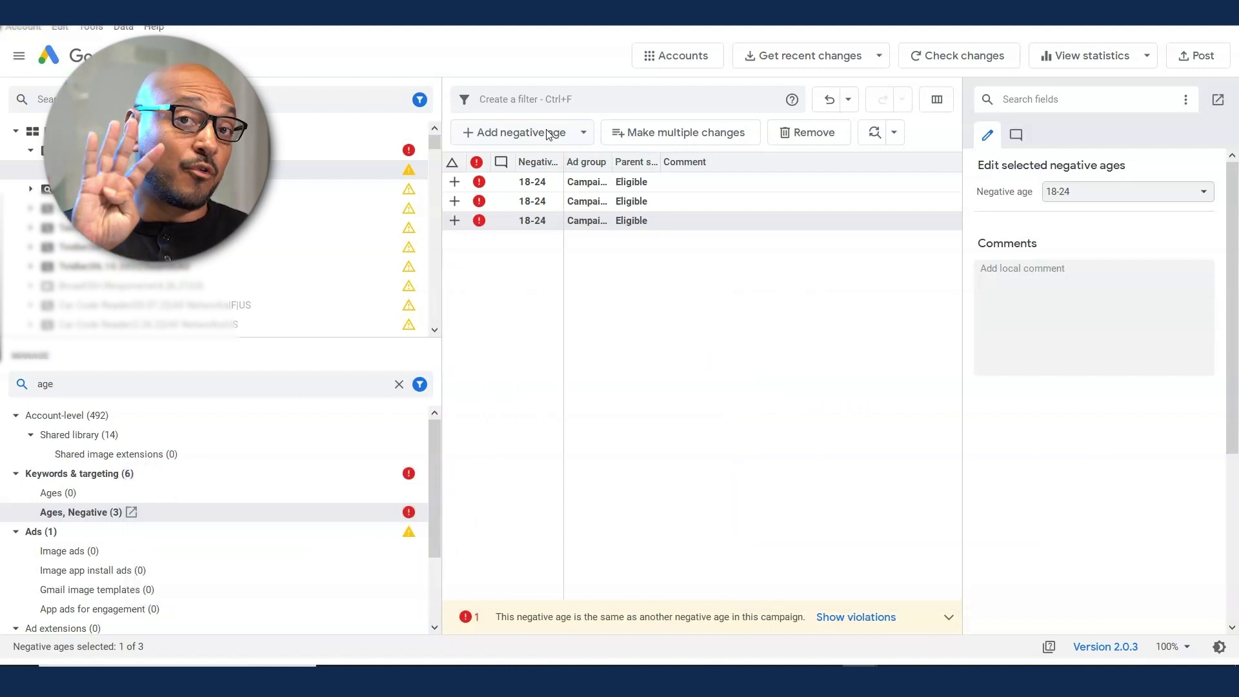
Step: Change the second and third negative ages to 55-64 and 65 or more
click(533, 201)
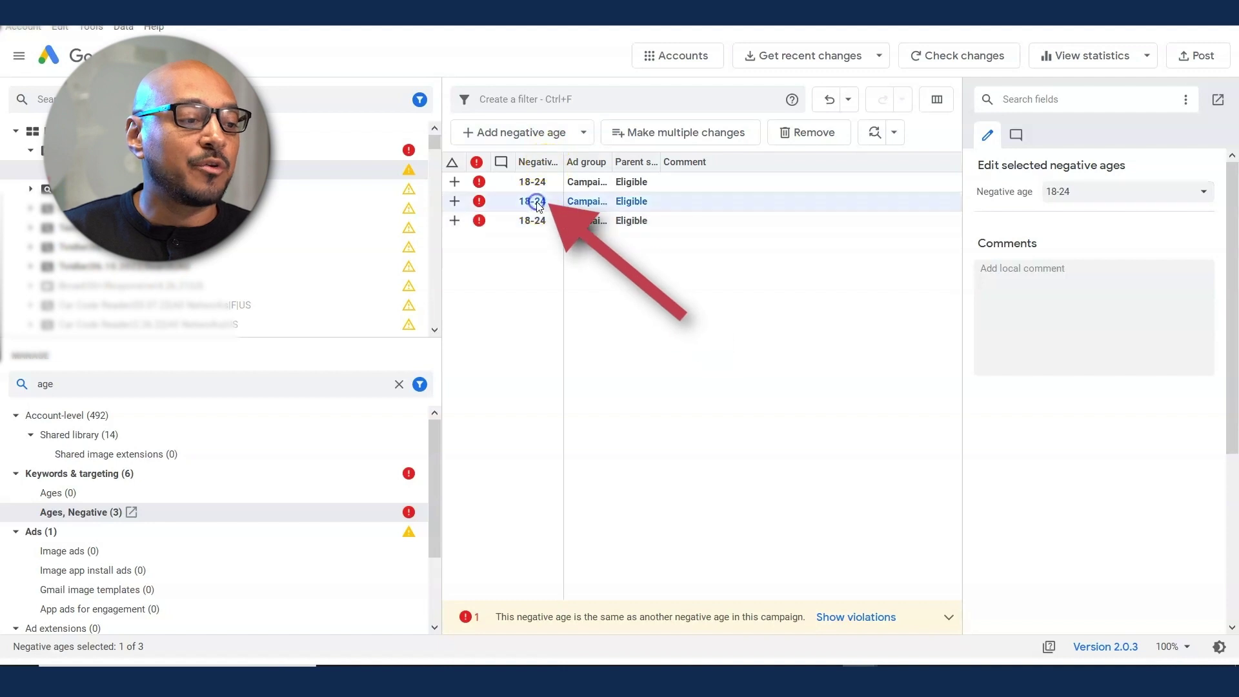
click(1099, 197)
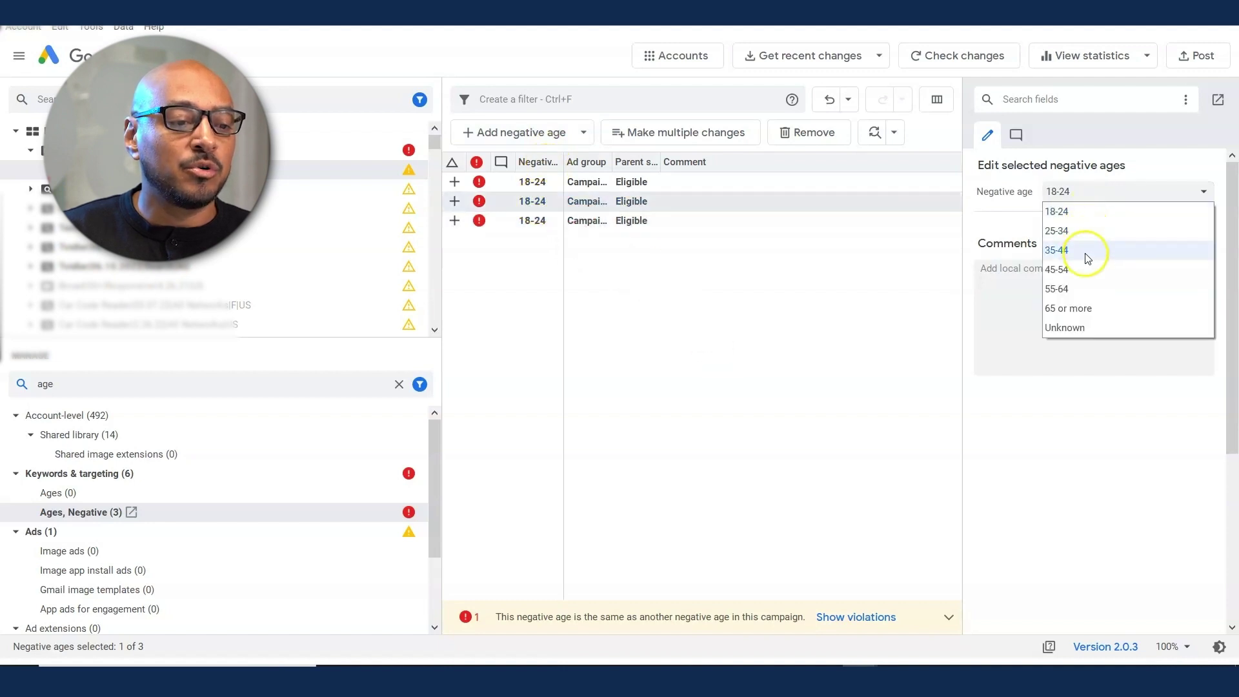
click(1084, 287)
click(537, 222)
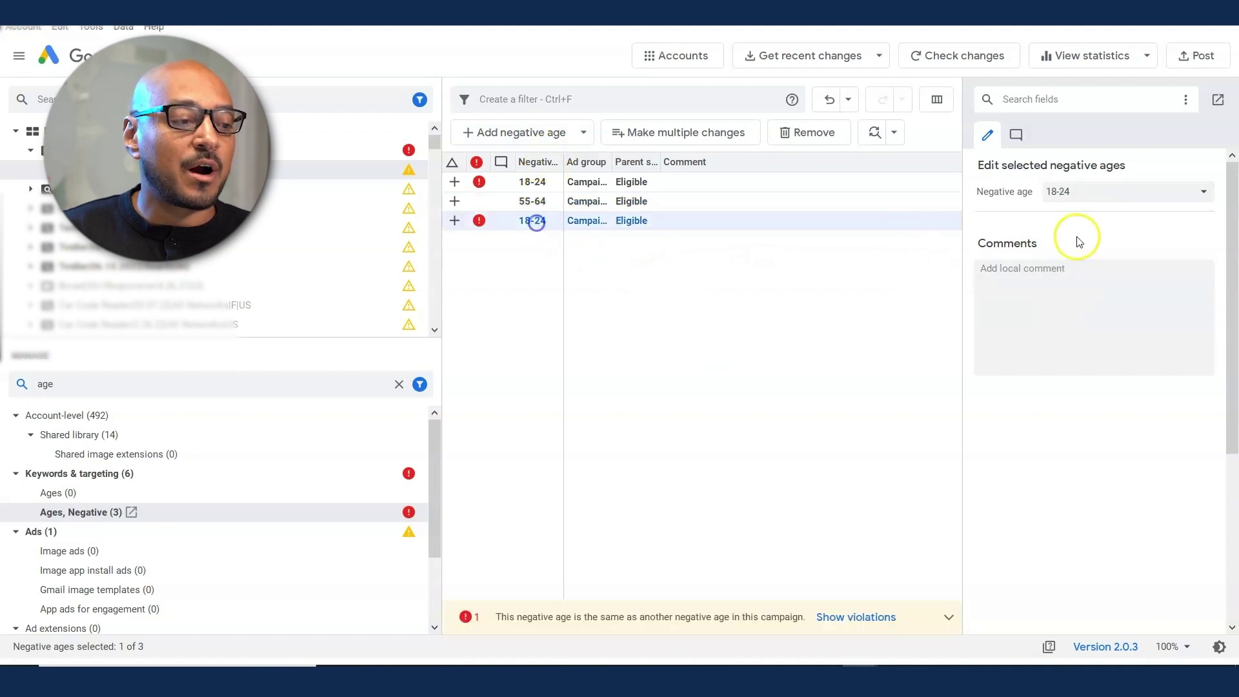
click(1097, 193)
click(1086, 310)
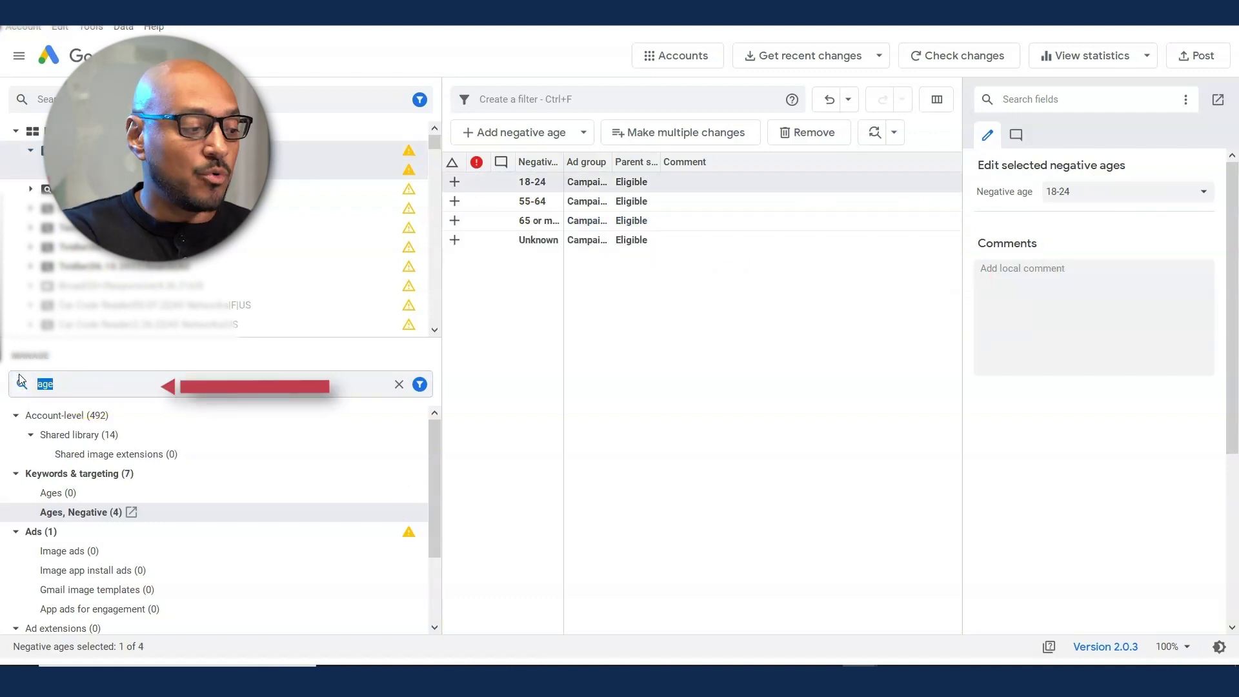
Step: Search 'audienc' and add Apparel & Accessories as an ad group-level audience segment
text(audience)
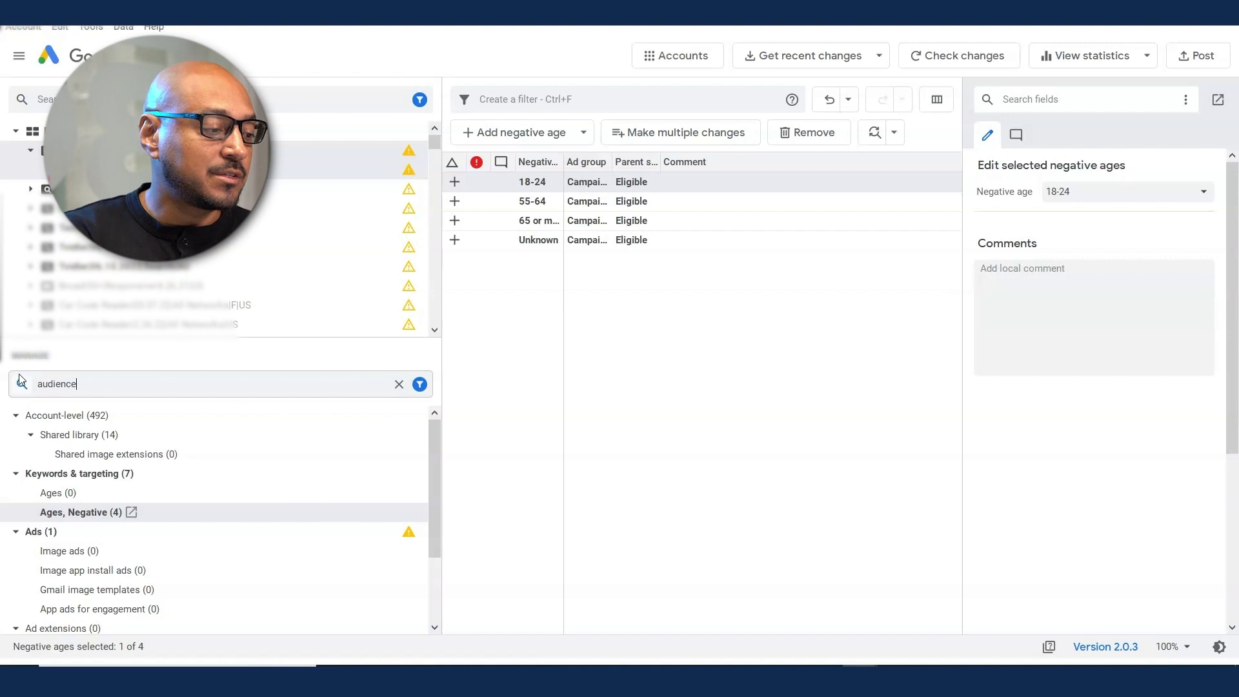
key(Return)
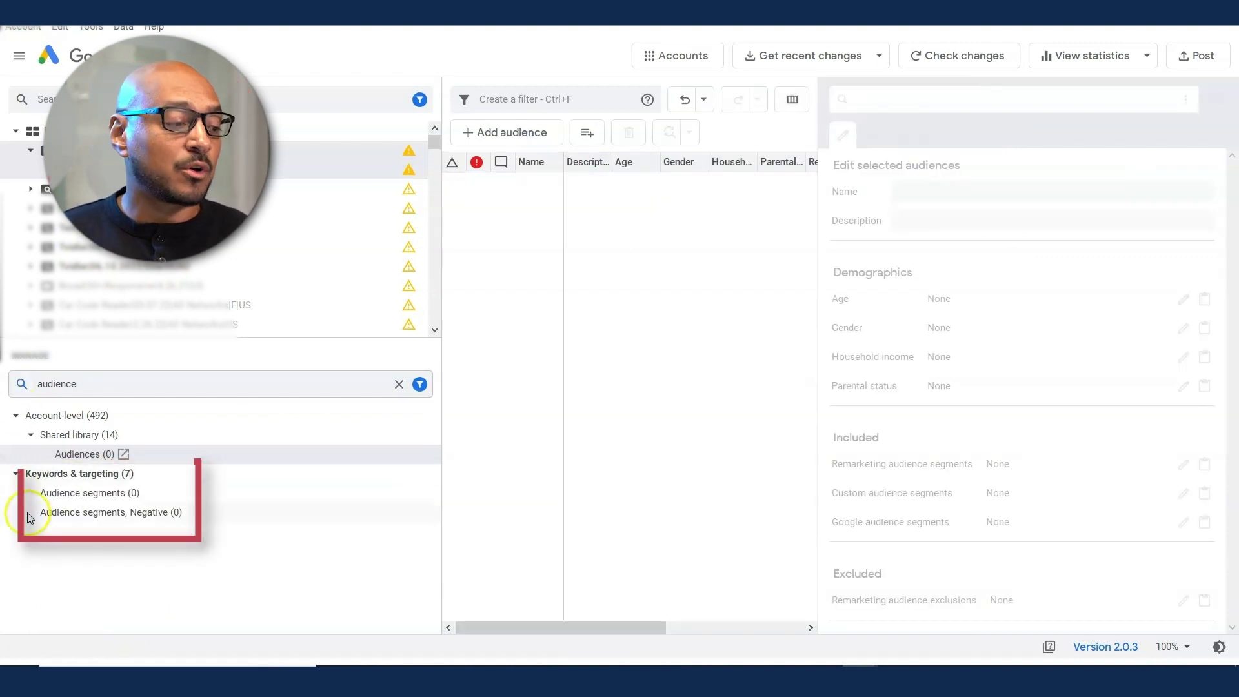
click(68, 493)
click(562, 134)
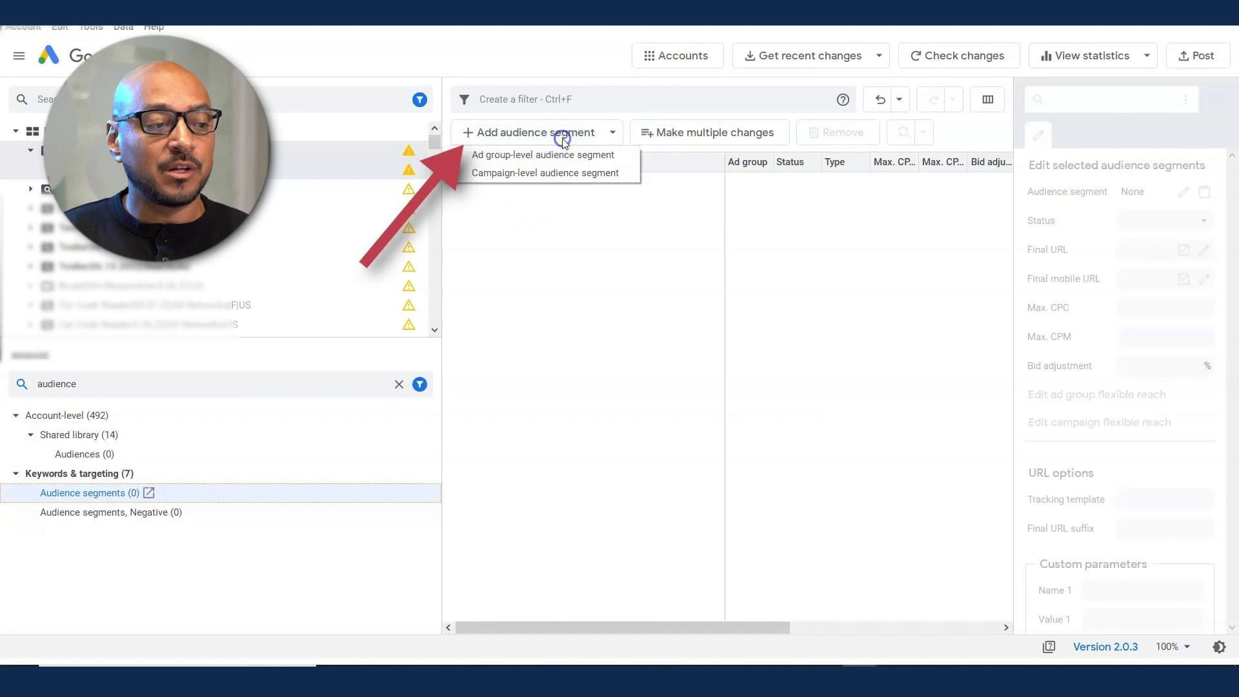
click(560, 154)
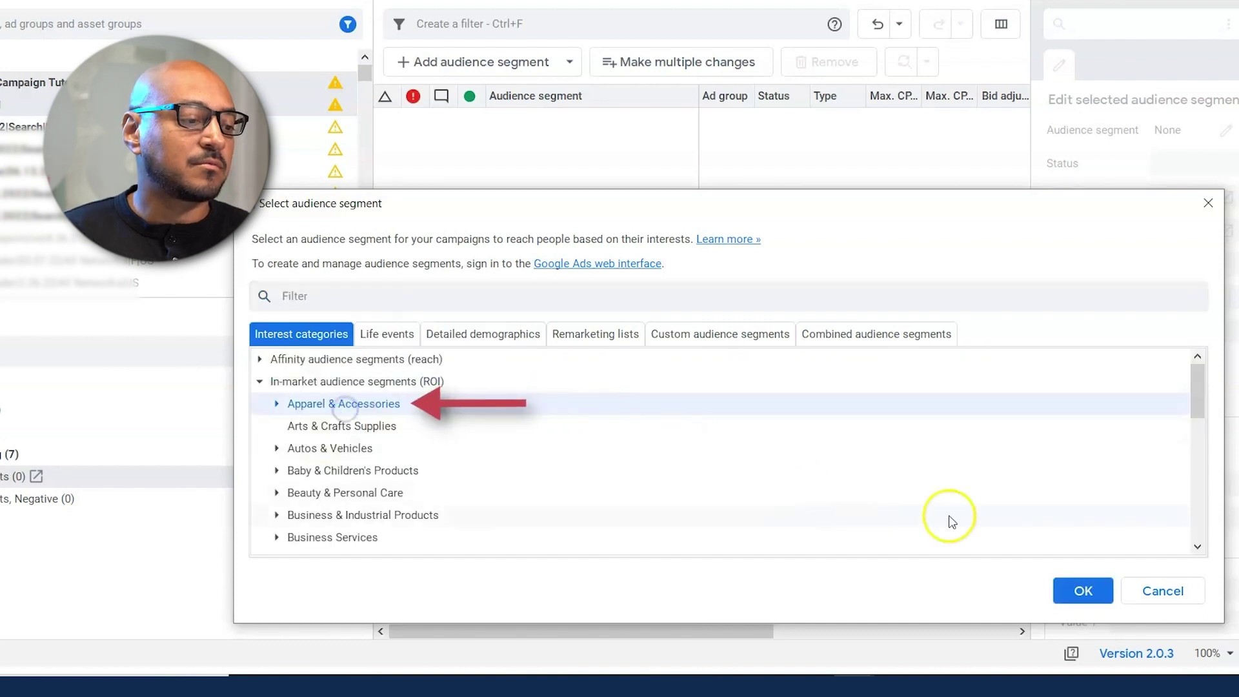
click(1083, 588)
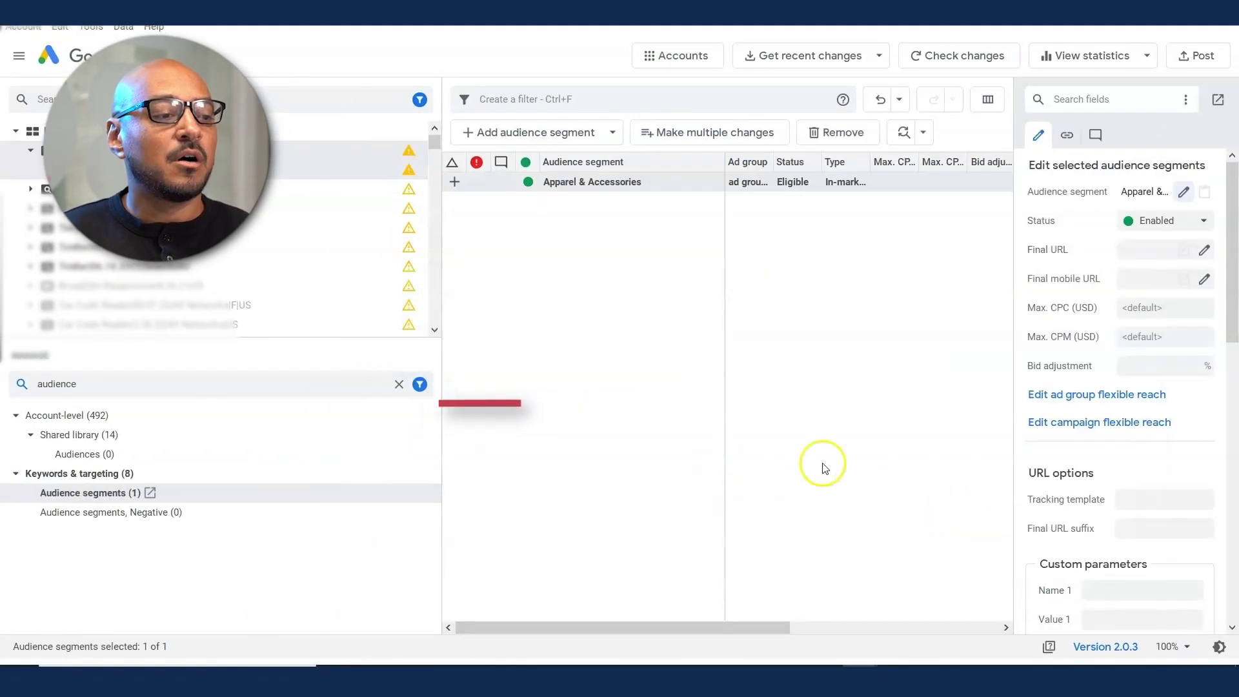
click(30, 150)
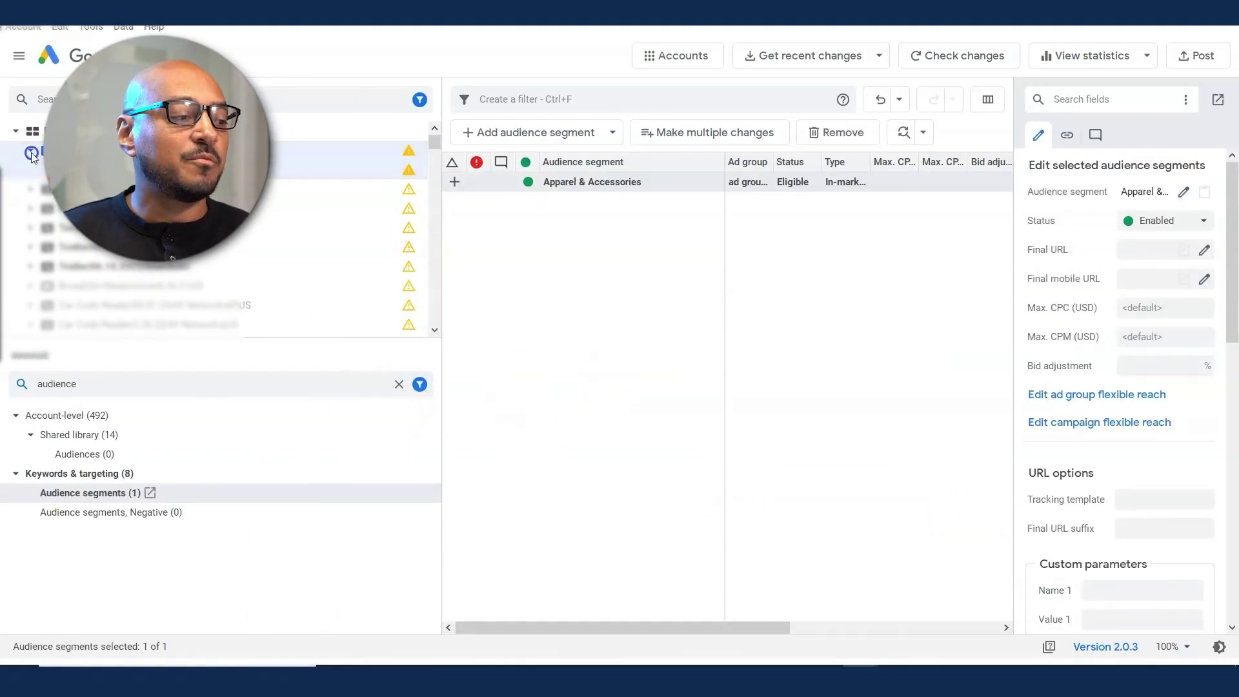
Step: Search Manage for 'campaign' and run Check changes on the selected campaign
double_click(102, 385)
text(campaign)
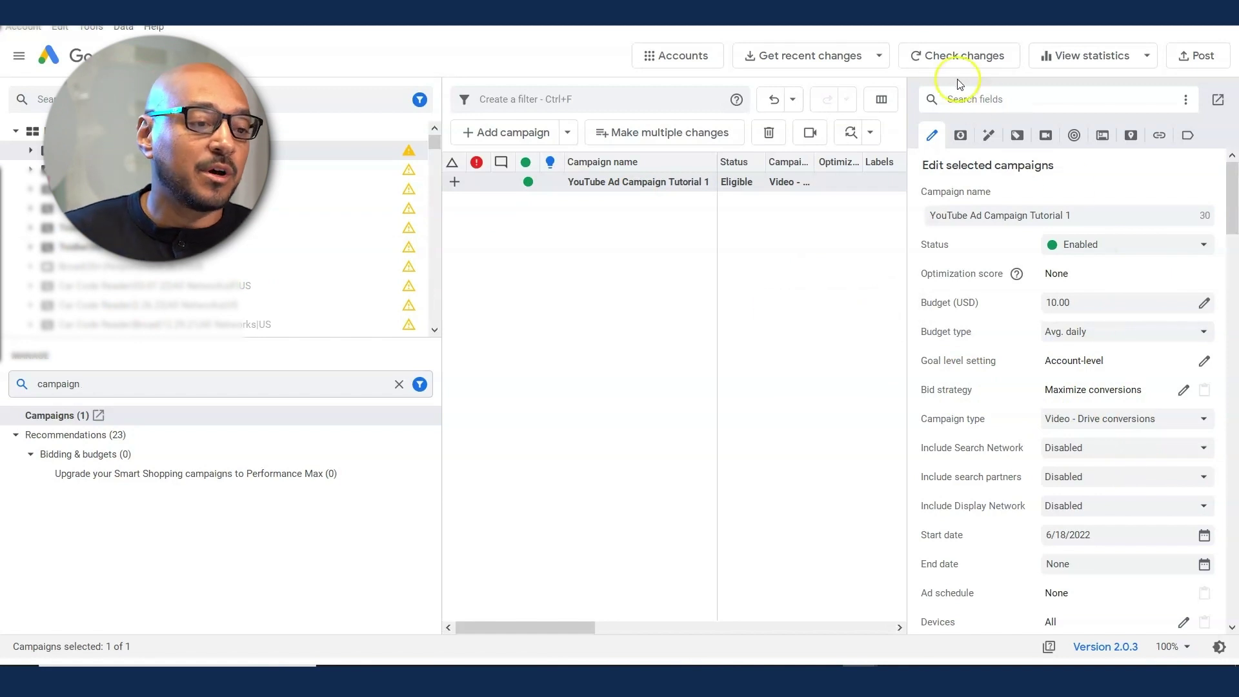
click(957, 55)
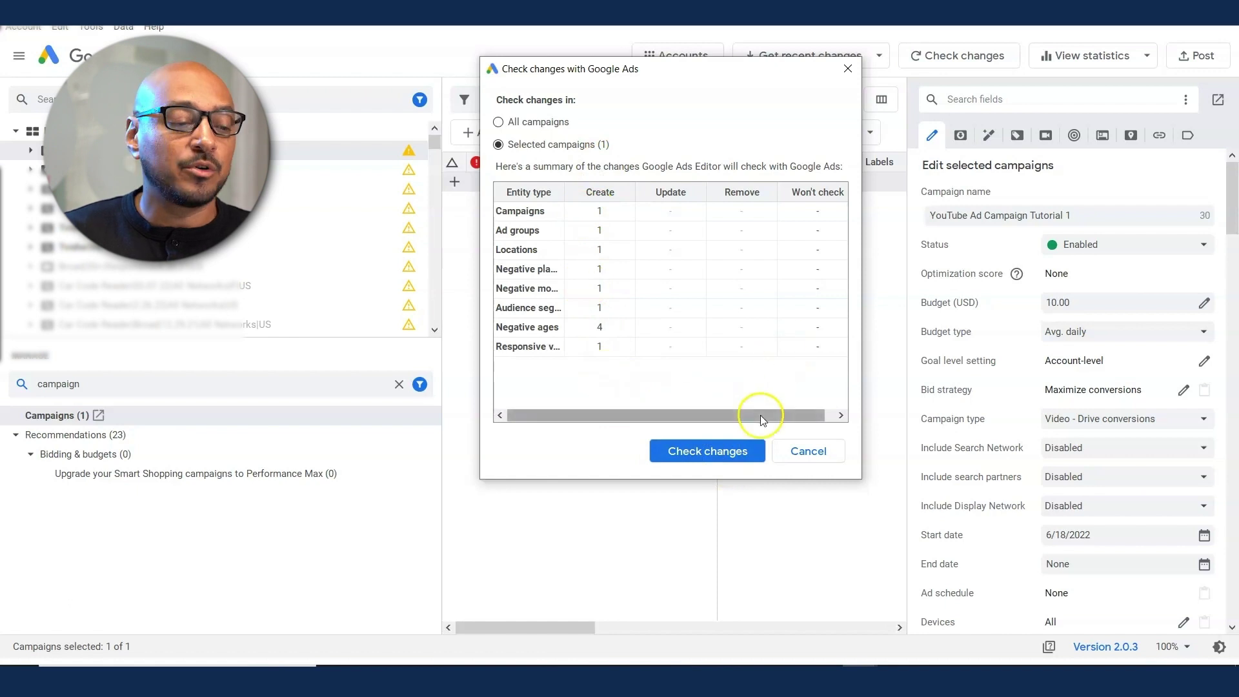
click(728, 451)
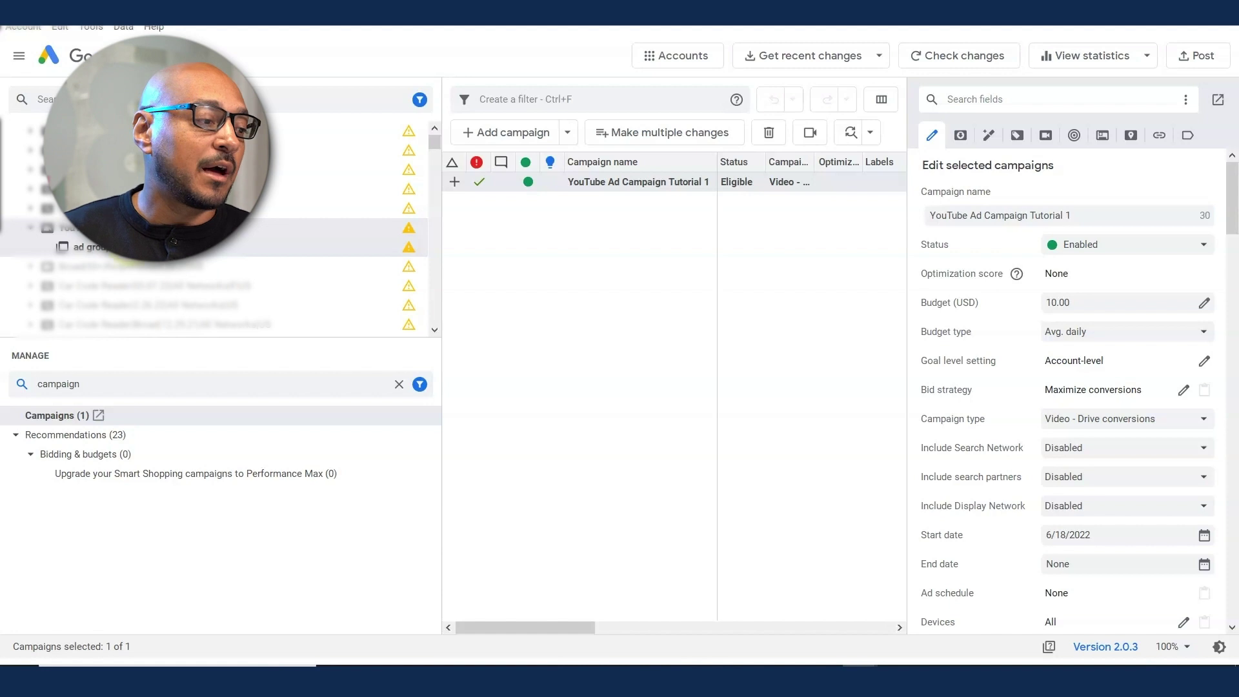
Step: Copy and paste the Tutorial 1 campaign, renaming the duplicate 'YouTube Ad Campaign Tutorial 2'
click(30, 229)
double_click(58, 384)
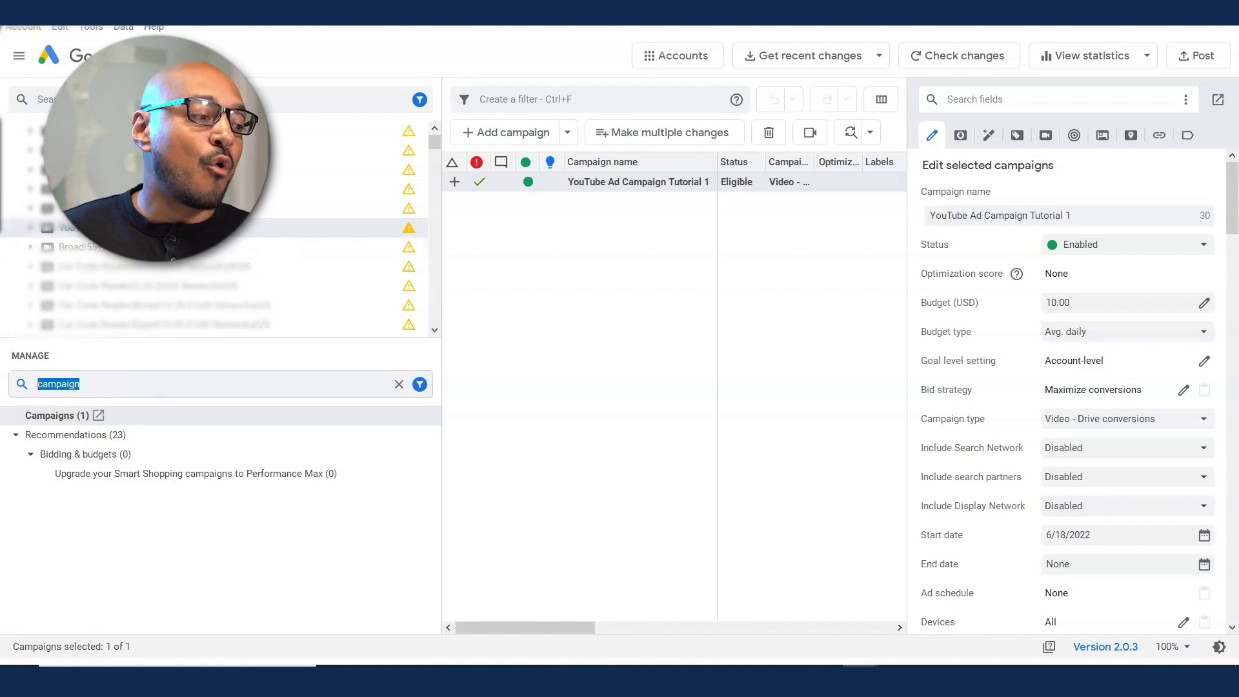
click(606, 183)
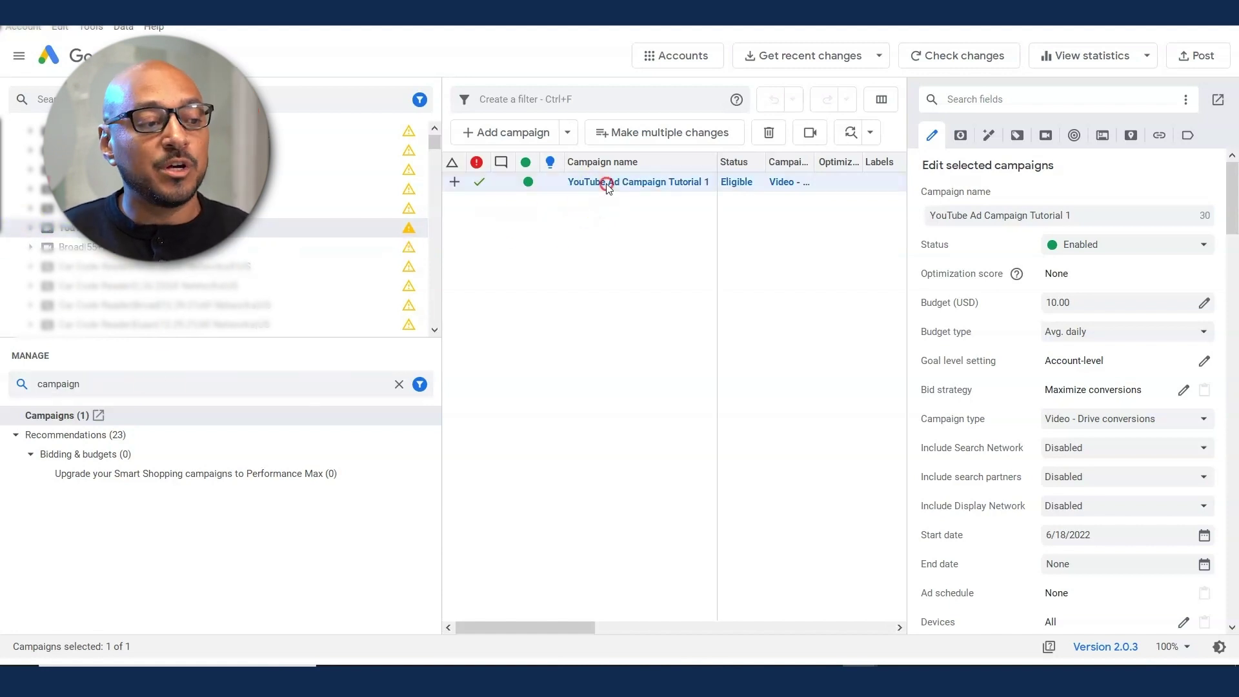
right_click(610, 184)
click(624, 206)
click(638, 293)
key(ctrl+v)
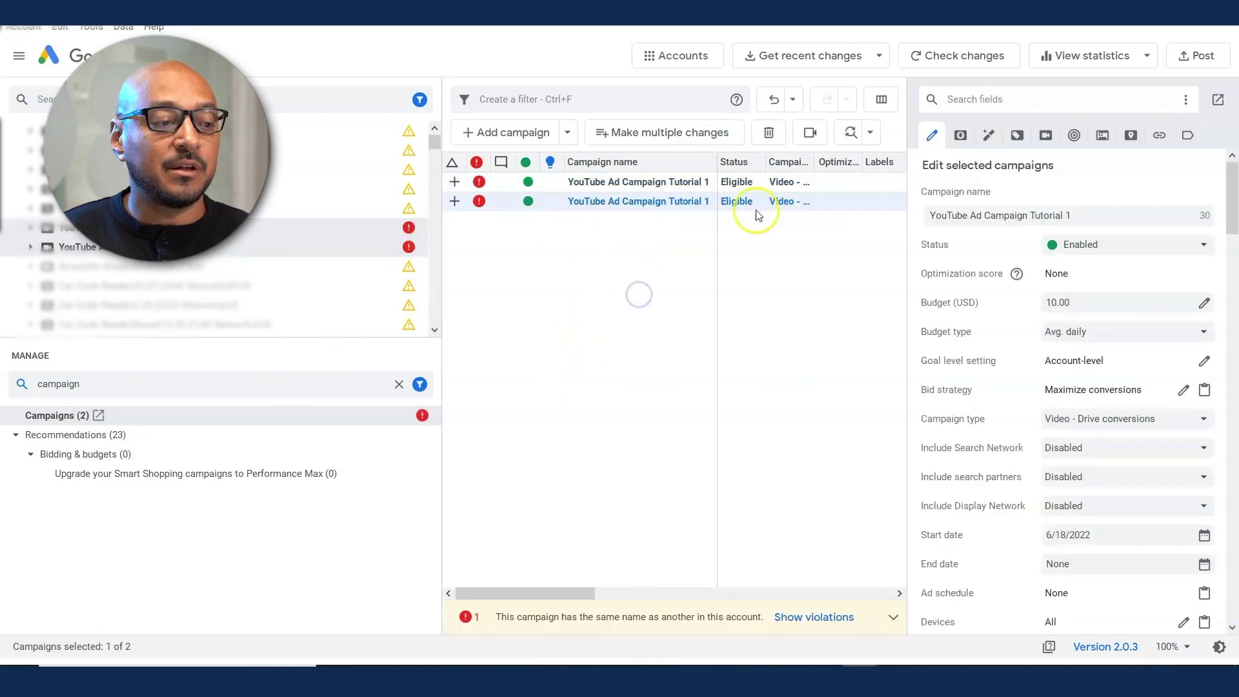
click(1079, 215)
text(2)
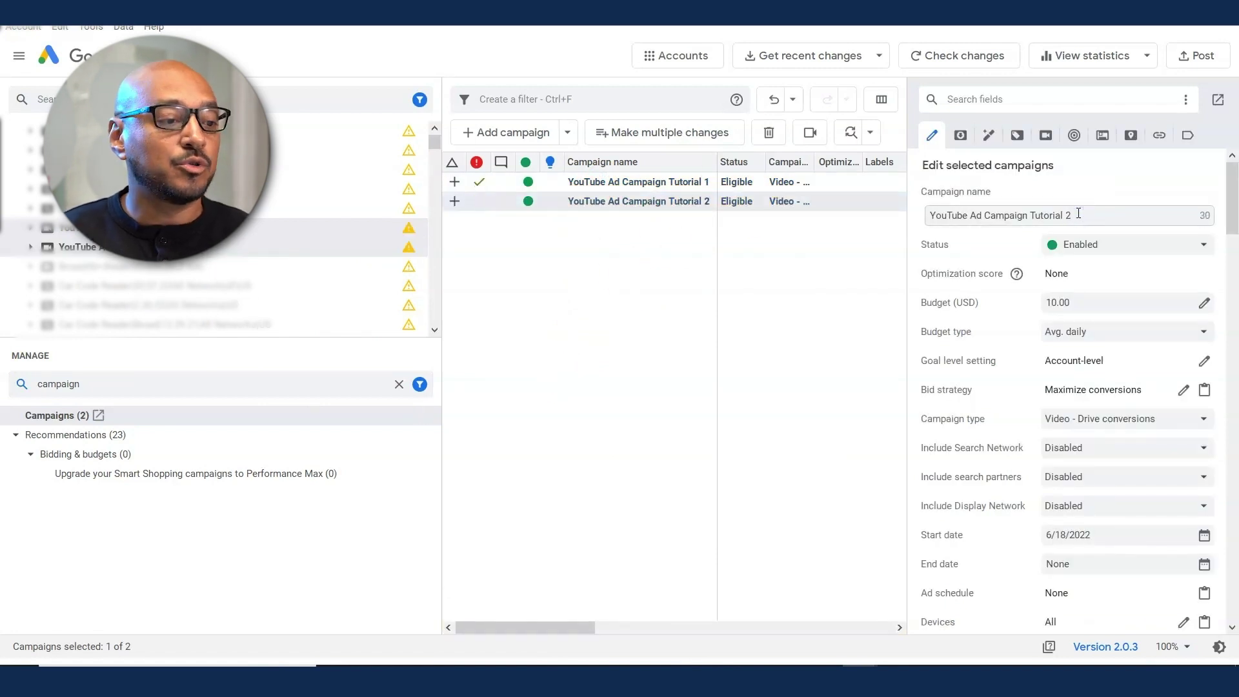
Step: Replace the Tutorial 2 campaign's audience segment with Autos & Vehicles
drag(153, 378, 3, 379)
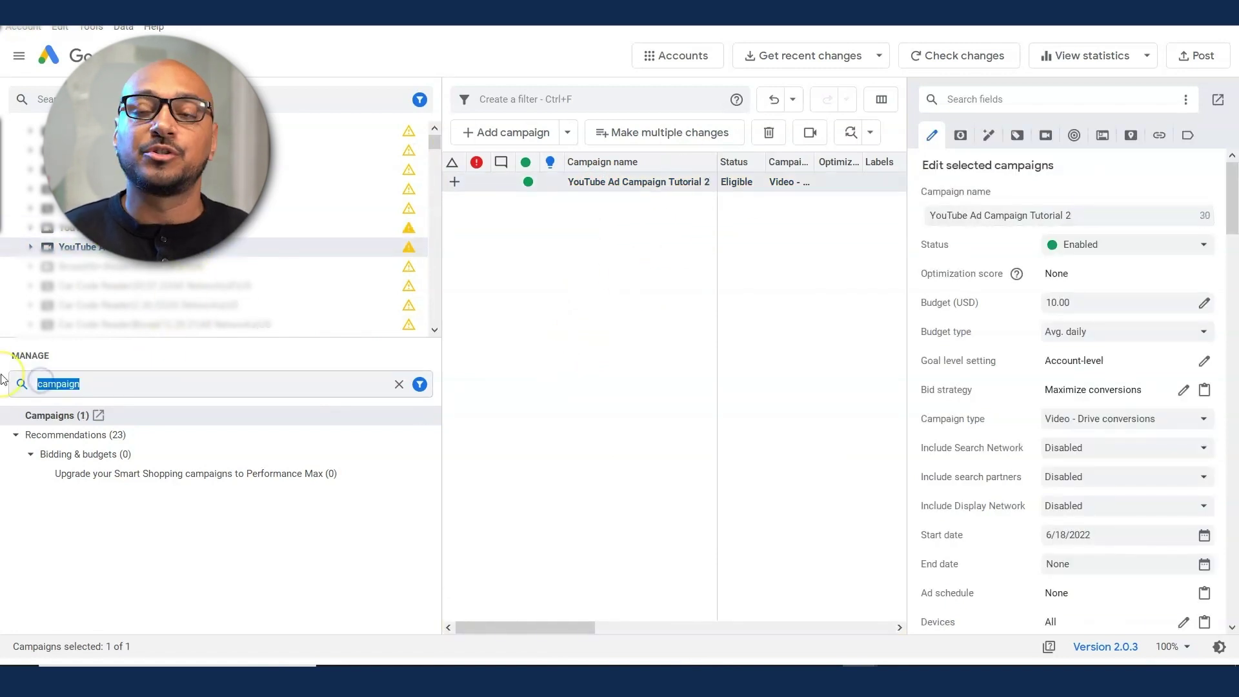
text(audience)
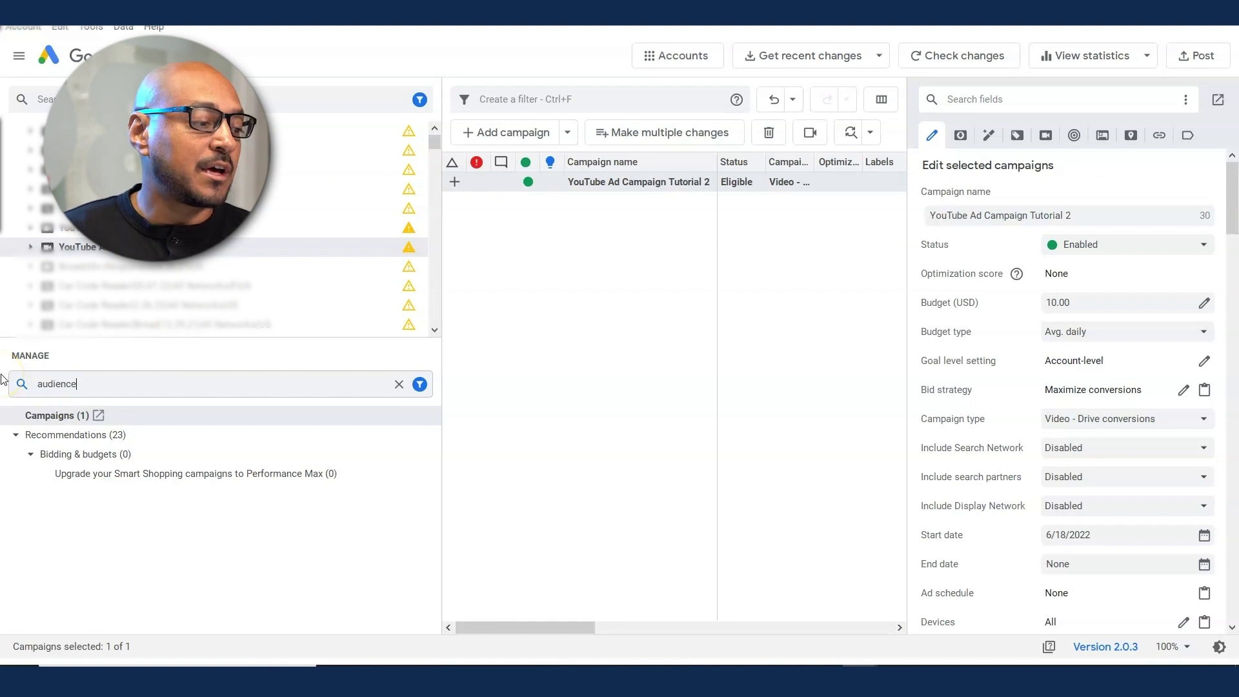
click(90, 493)
click(1183, 192)
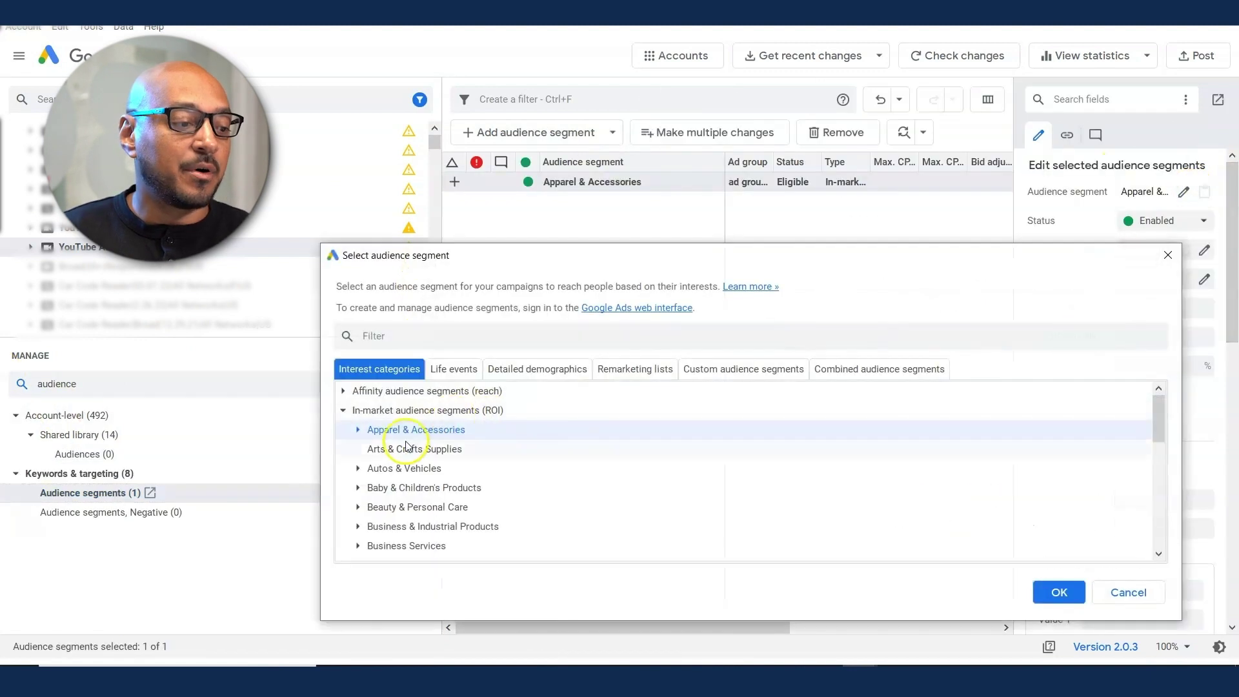
click(426, 468)
click(1058, 591)
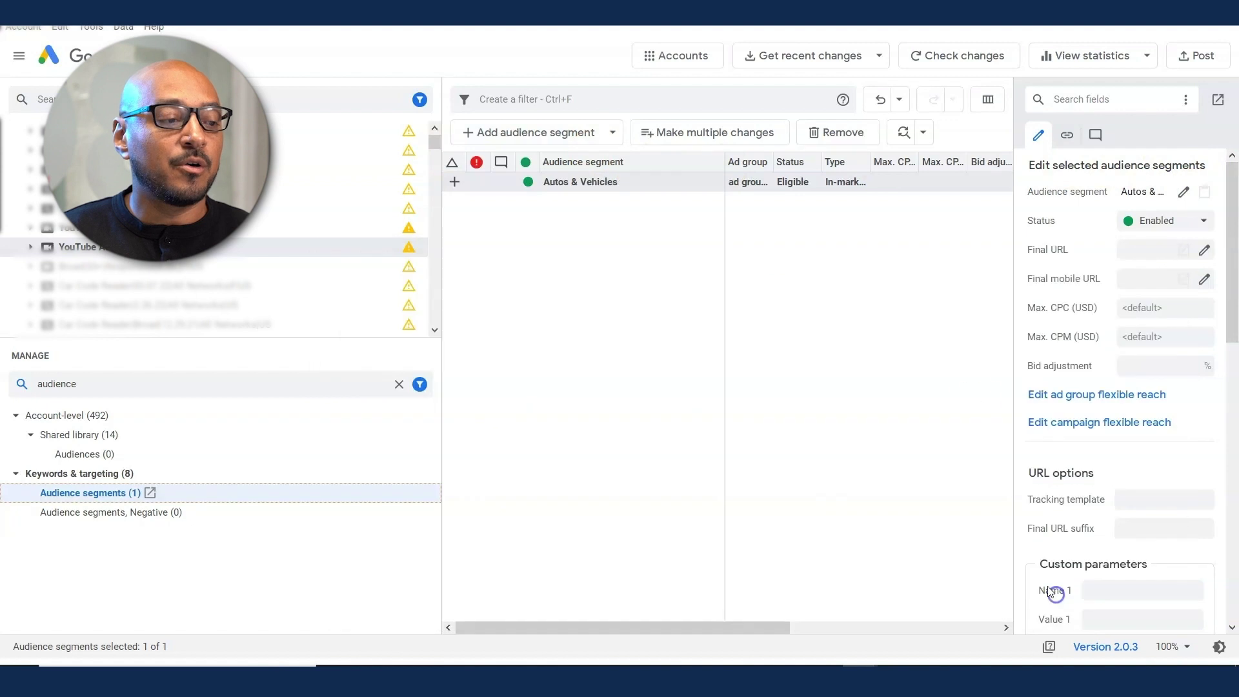
double_click(91, 380)
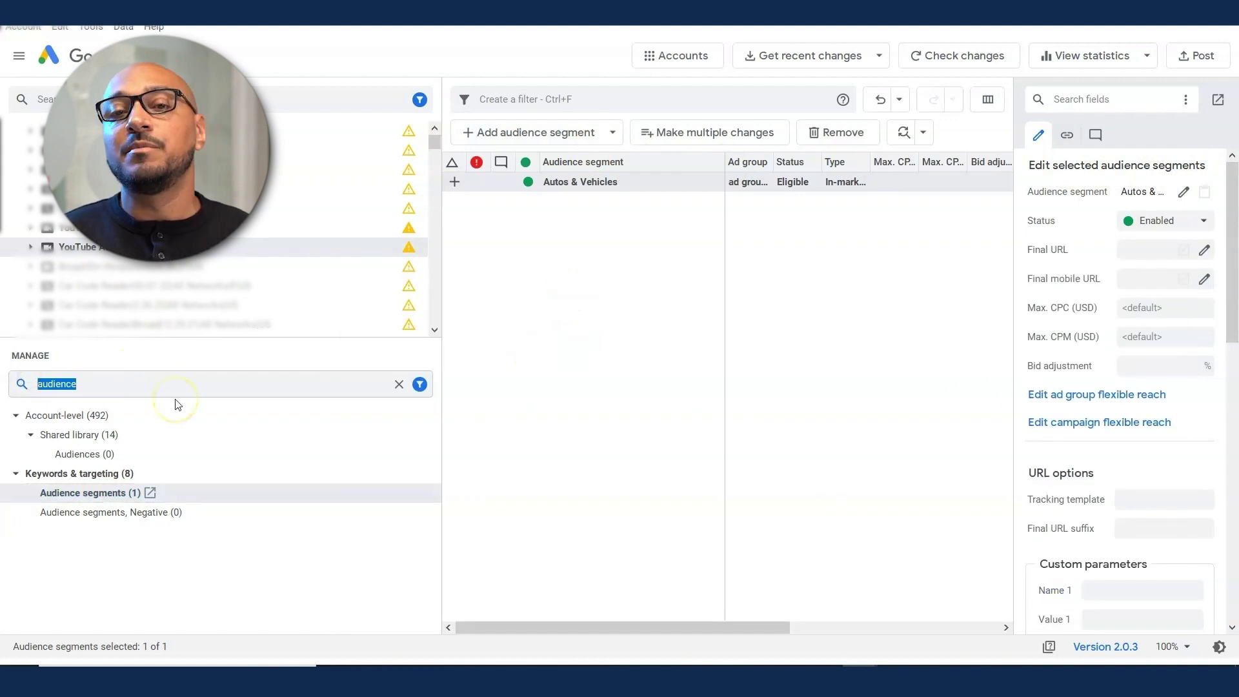